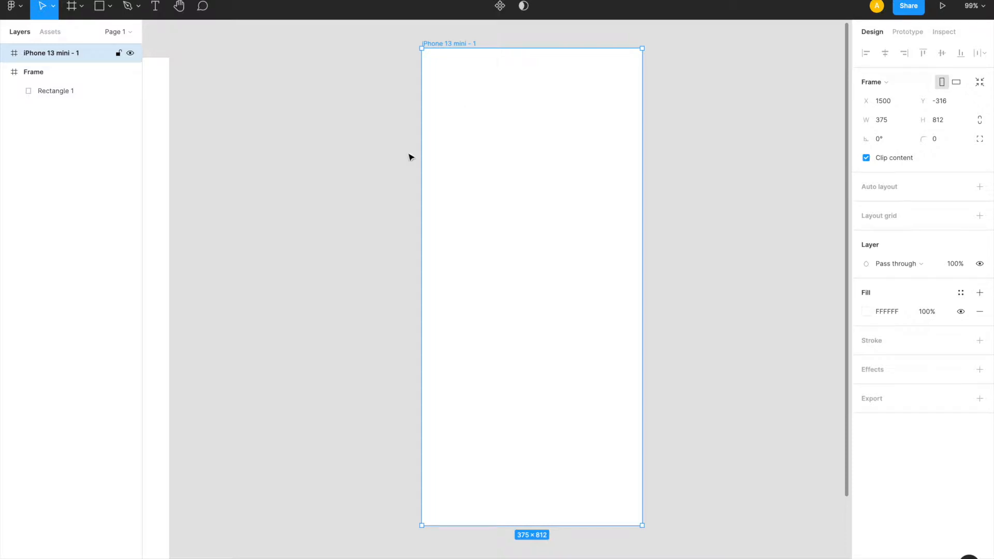
- Add an auto-width "Photos" title in the upper-left area of the iPhone 13 mini frame, at about X 23, Y 47
key("t")
left_click_drag(434, 65, 523, 86)
type("Photos")
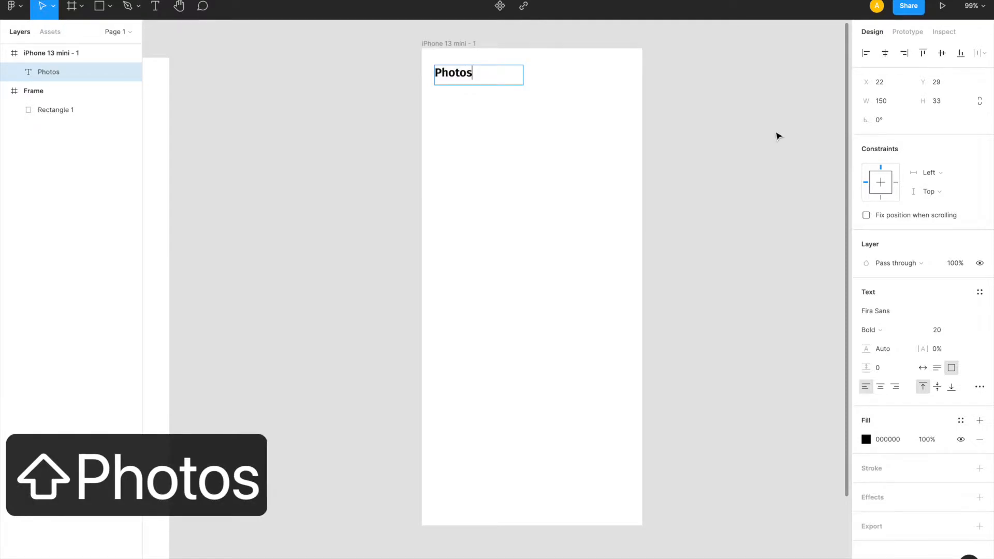
key("Escape")
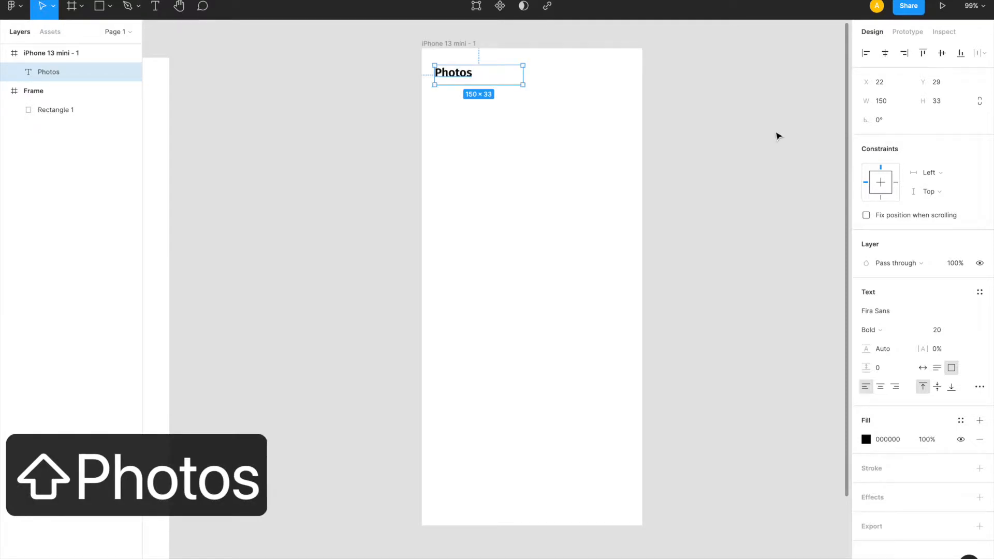
left_click(923, 369)
left_click_drag(443, 79, 443, 89)
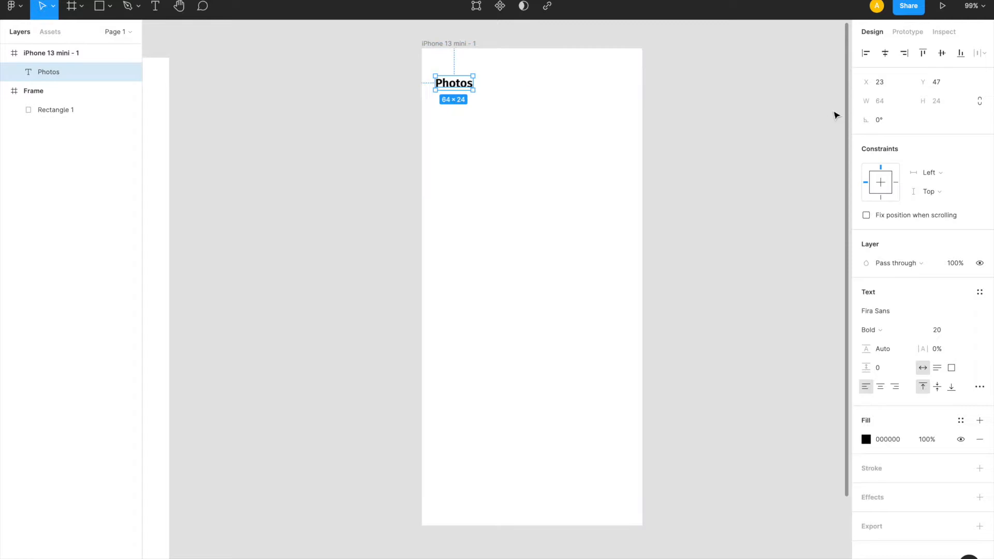
- Position the "Photos" title at X 24, Y 48
left_click(883, 83)
type("24")
key("Return")
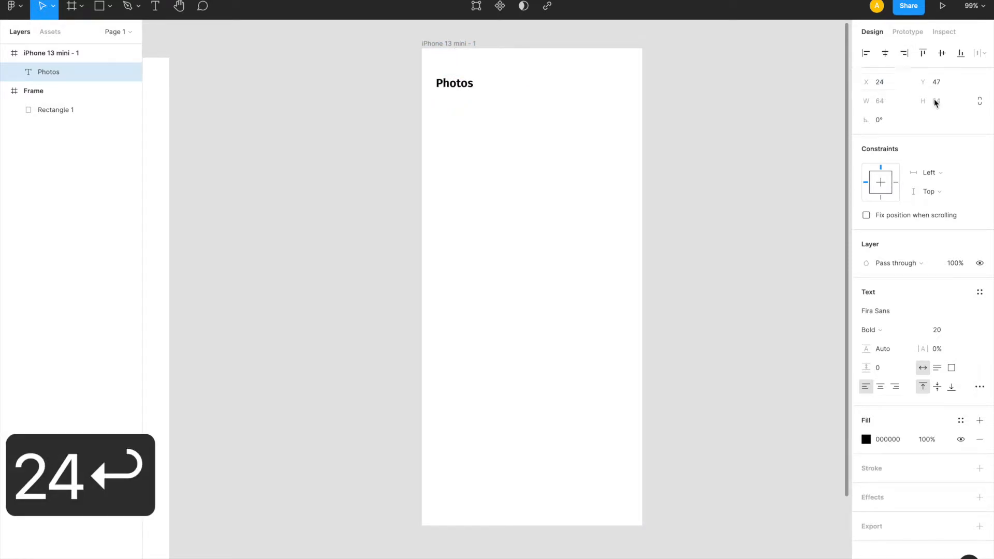
type("48")
key("Return")
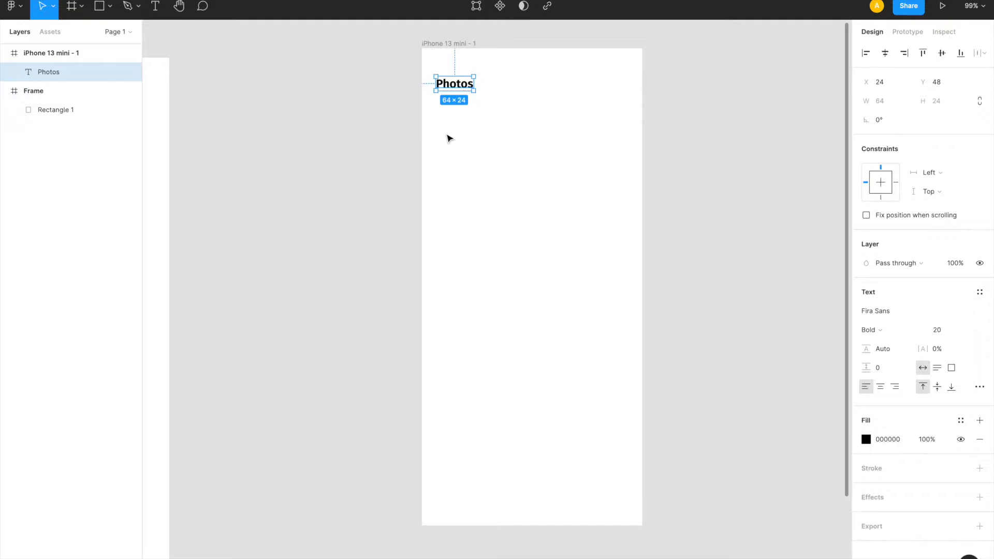
- Add a "Vacation" text label below the "Photos" title, at about X 30, Y 116
key("t")
left_click_drag(440, 116, 494, 129)
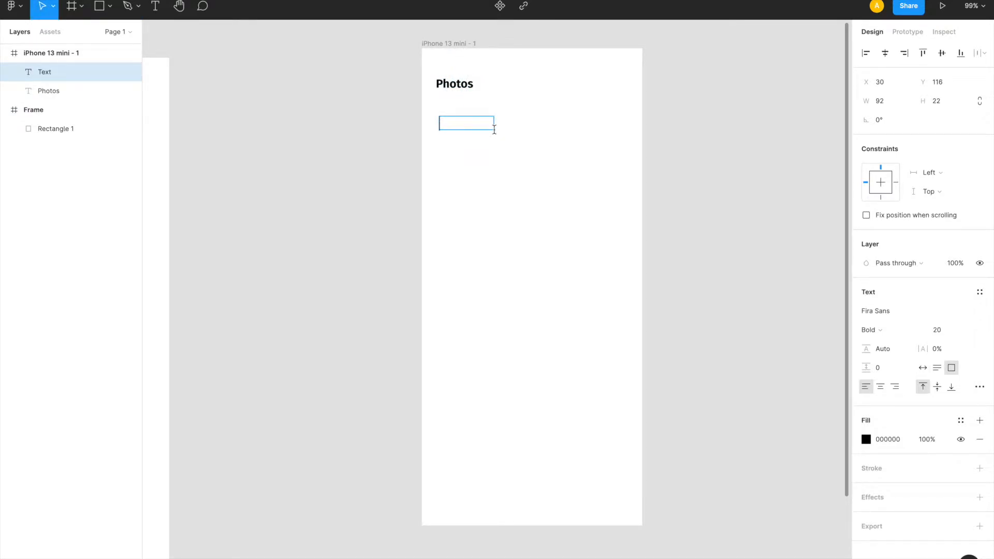
type("Vacation")
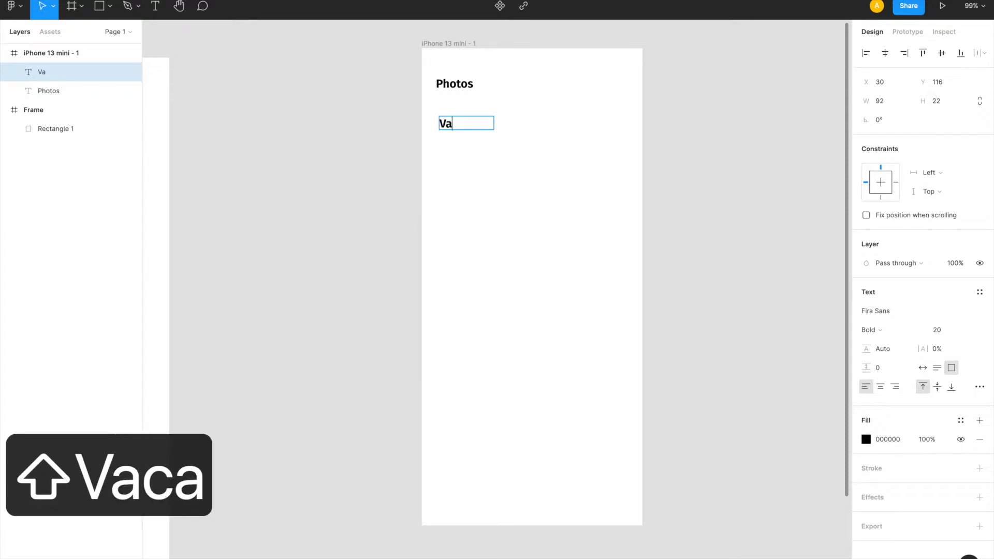
key("Escape")
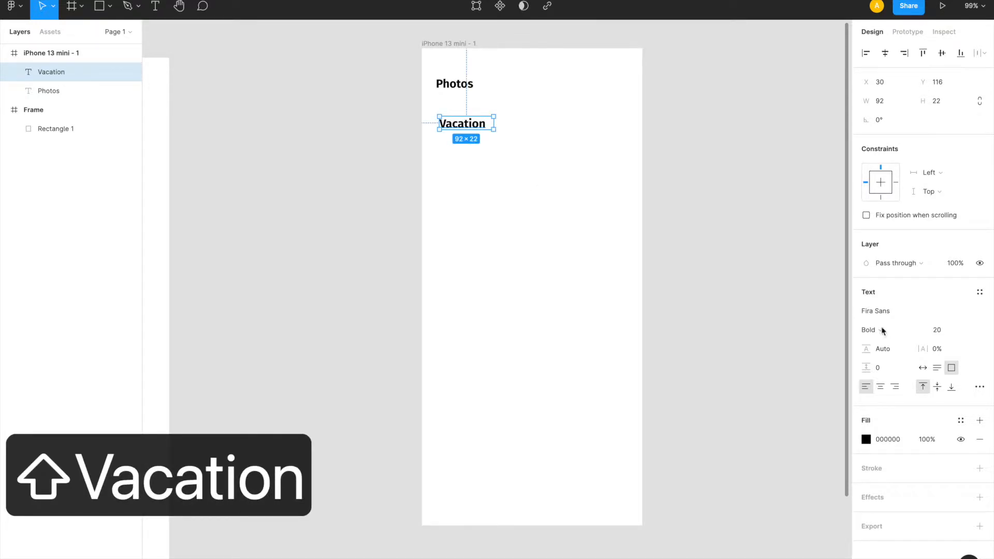
- Style the "Vacation" label as Regular weight, size 16, with auto width
left_click(875, 330)
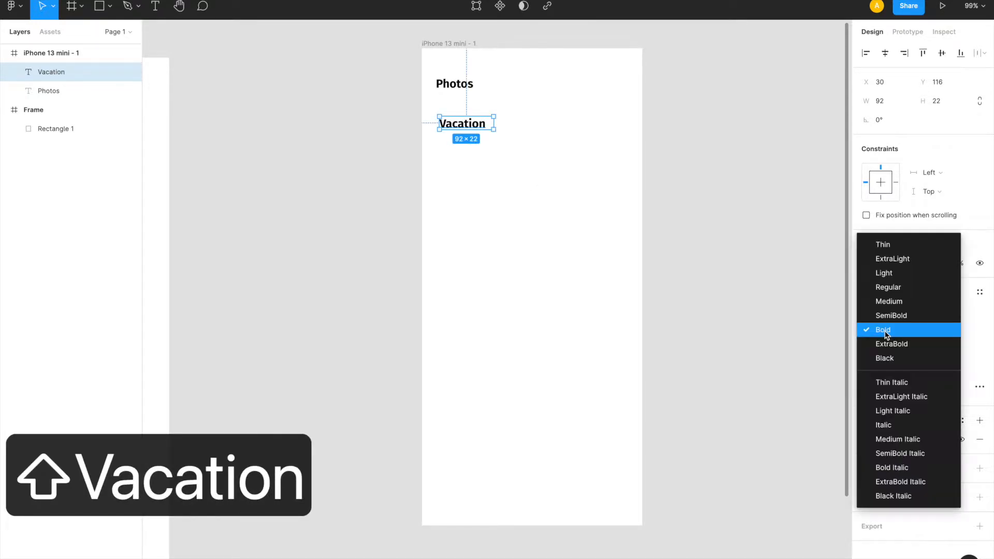
left_click(888, 287)
left_click(934, 330)
type("16")
key("Return")
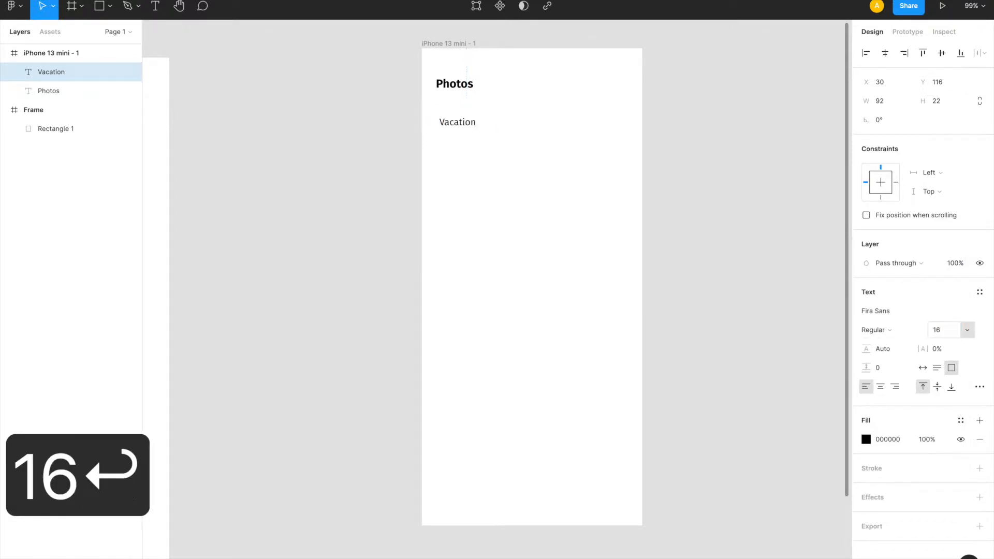
left_click(922, 368)
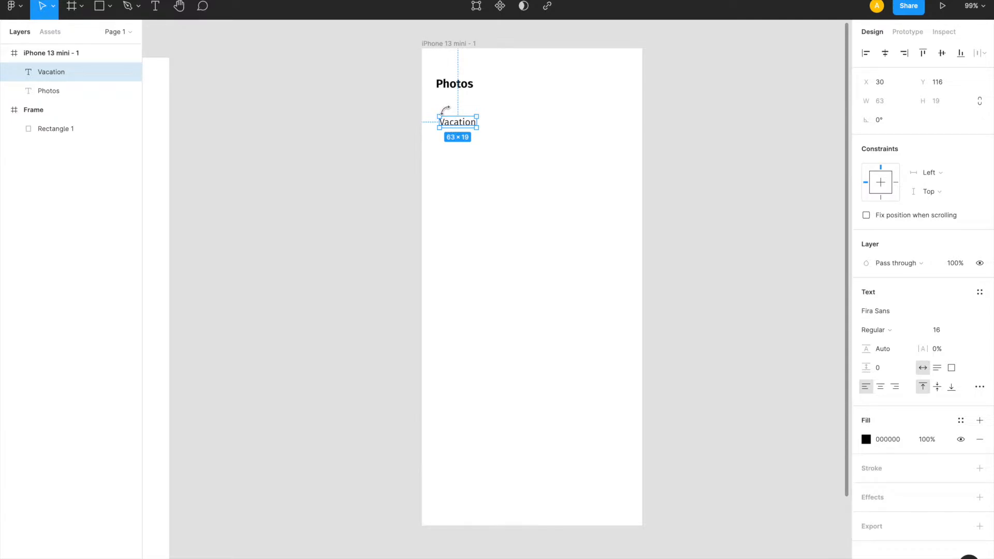
- Duplicate the "Vacation" label to its right on the same line and change the copy's text to "Work"
key("super+c")
key("super+v")
left_click_drag(461, 123, 499, 128)
double_click(498, 128)
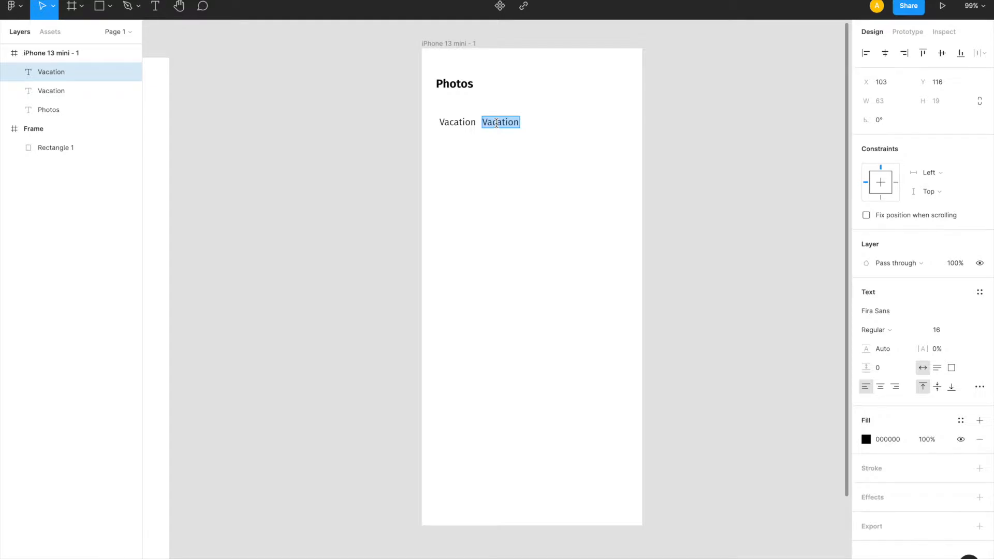
type("Work")
key("Escape")
- Duplicate the "Work" label further right in the row and change the copy's text to "Relationship"
key("super+c")
key("super+v")
left_click_drag(492, 124, 526, 124)
double_click(526, 124)
type("R")
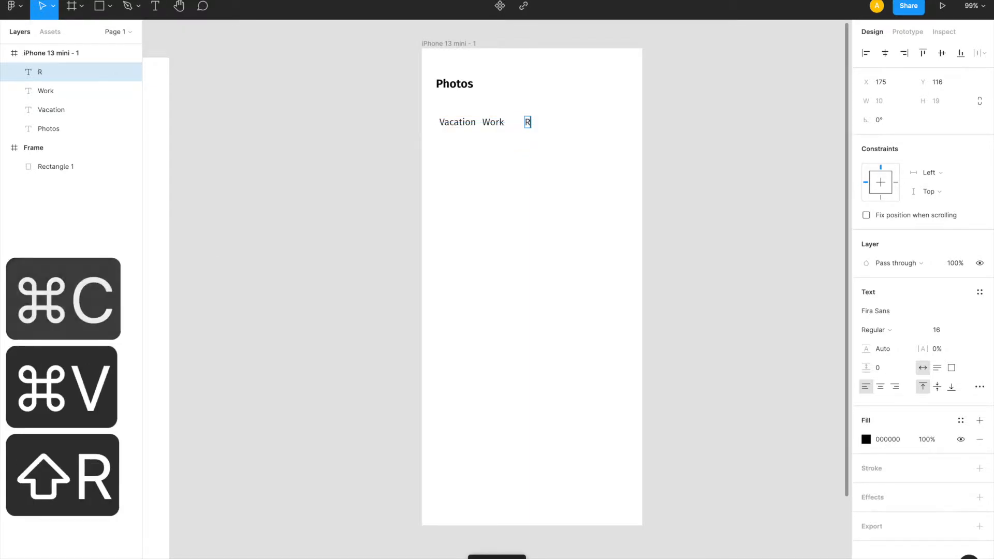
type("elationship")
key("Escape")
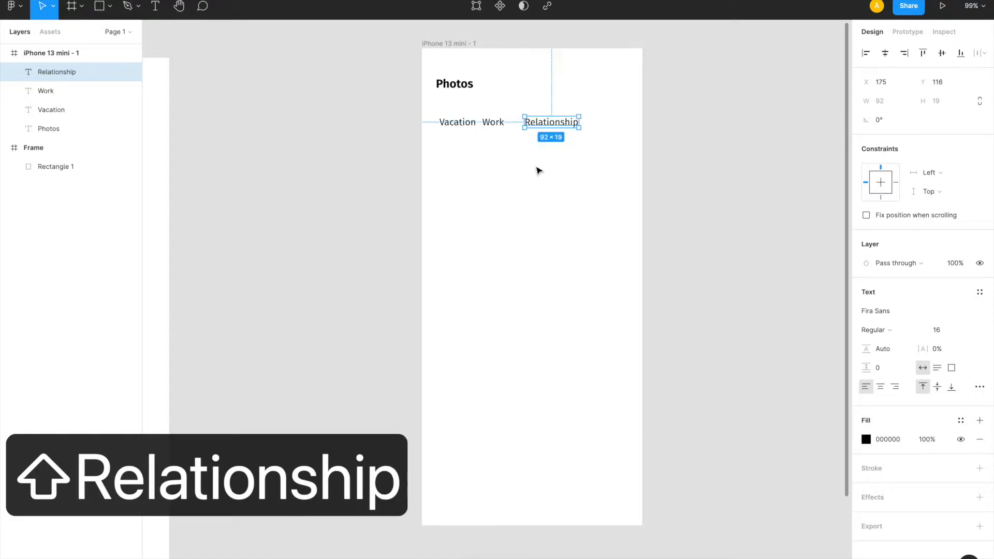
- Duplicate the "Relationship" label to the right end of the row and change the copy's text to "Christmas"
key("super+c")
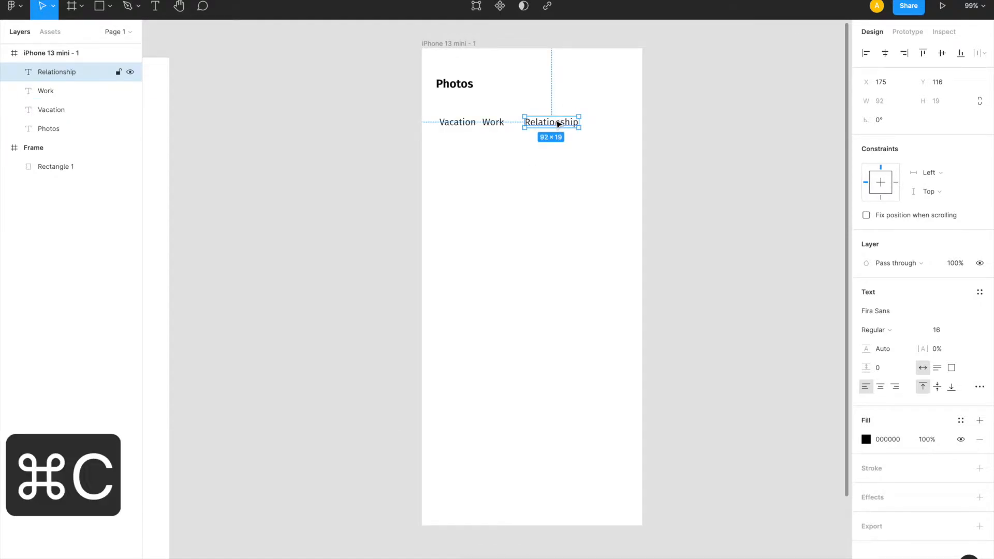
key("super+v")
left_click_drag(558, 124, 616, 126)
double_click(616, 126)
type("Chri")
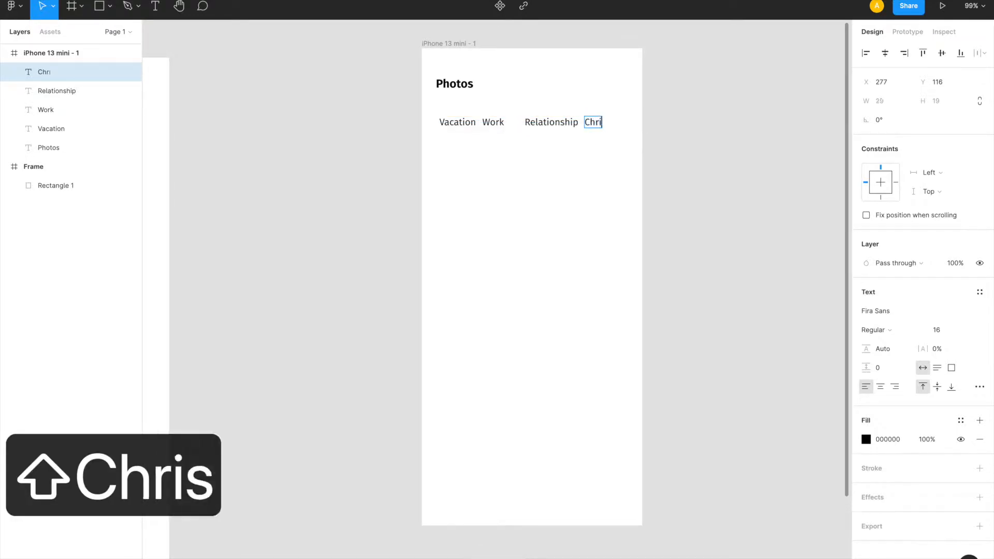
type("stmas")
key("Escape")
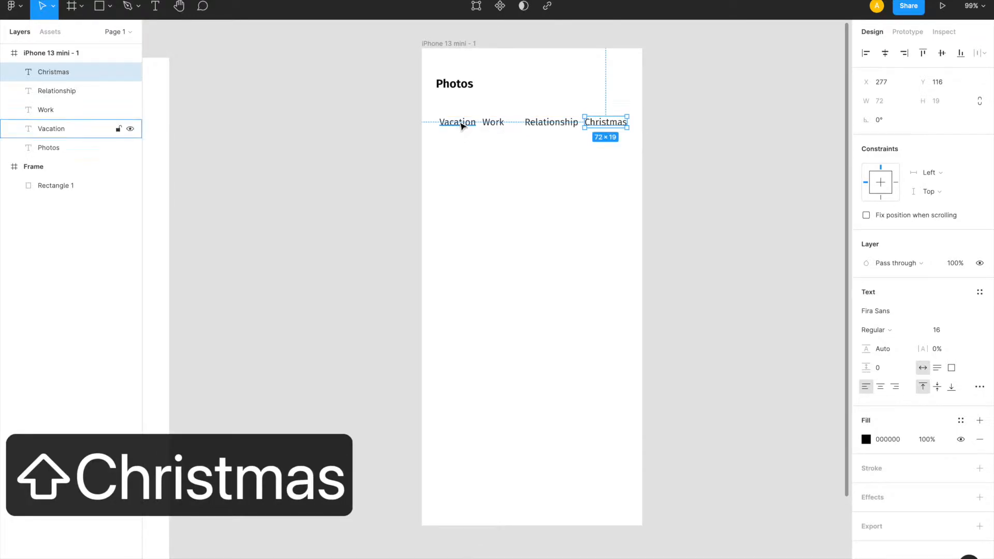
- Shift the "Work" label slightly right to about X 109 to even out the category row's spacing
left_click(463, 126)
left_click_drag(492, 125, 499, 124)
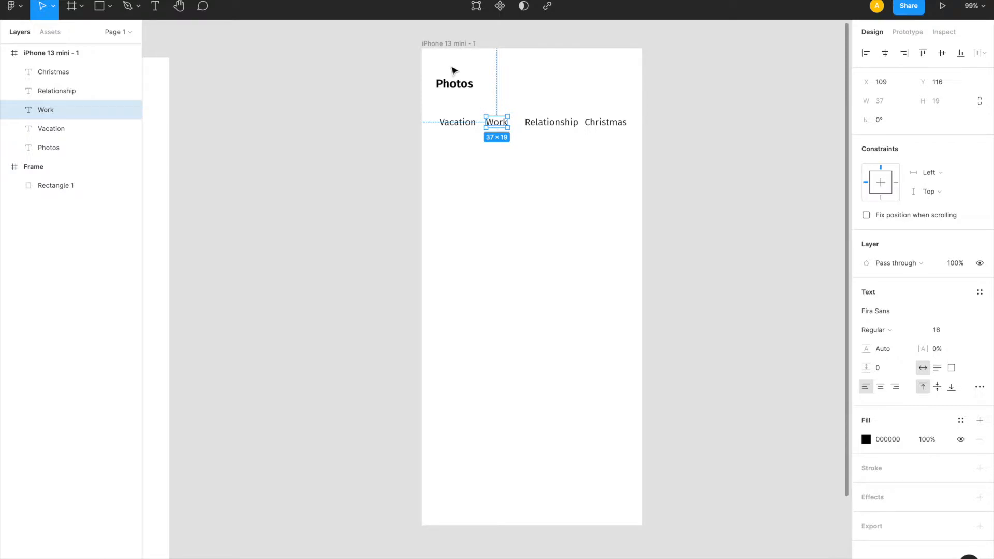
left_click(443, 280)
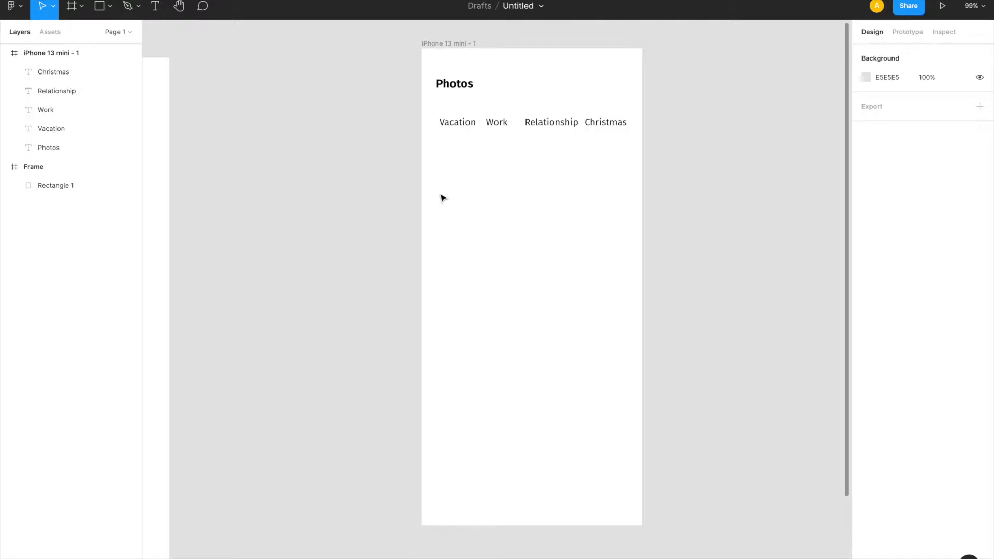
- Draw a rectangle below the "Vacation" label at about X 31, Y 191 and set its size to 144 × 144
key("r")
left_click_drag(439, 161, 525, 252)
left_click(882, 101)
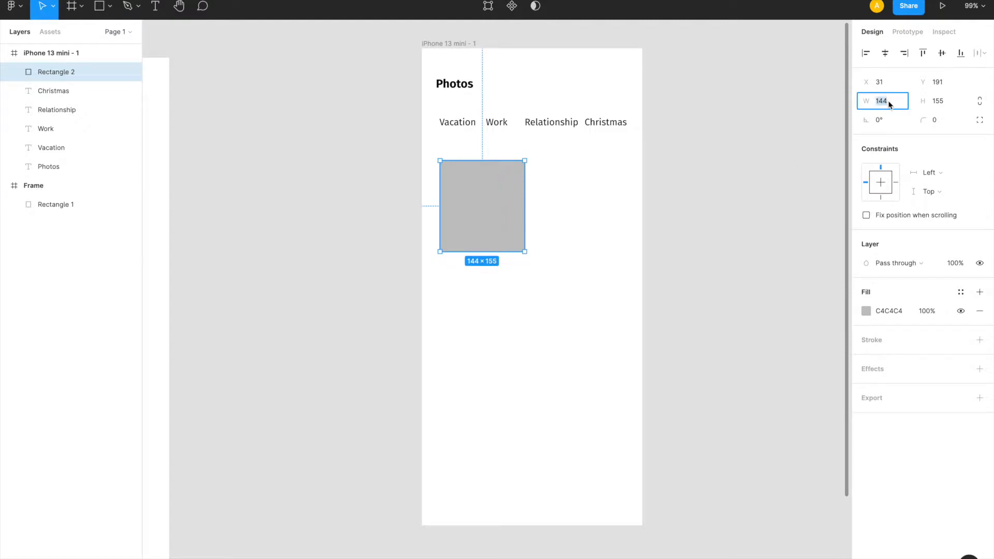
type("144")
key("Return")
left_click(952, 101)
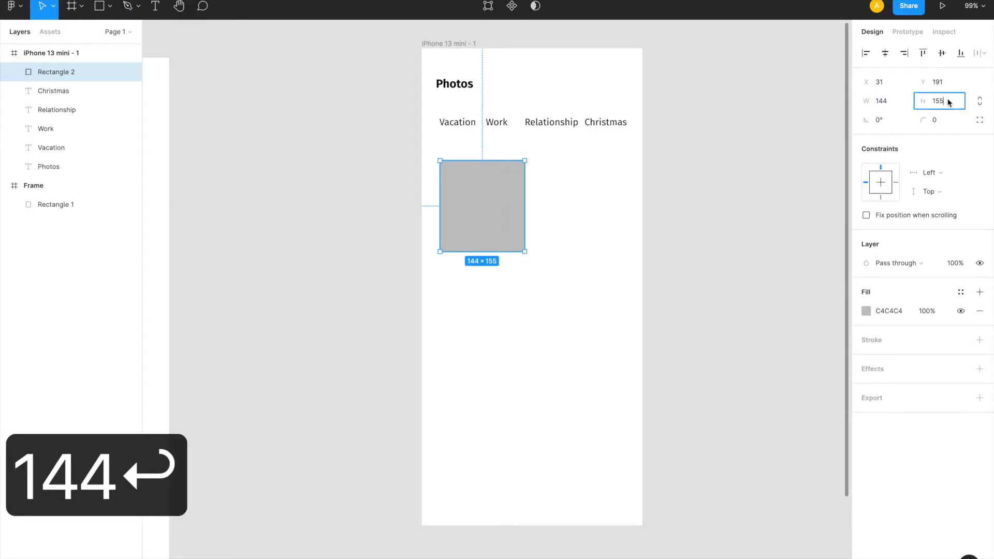
type("144")
key("Return")
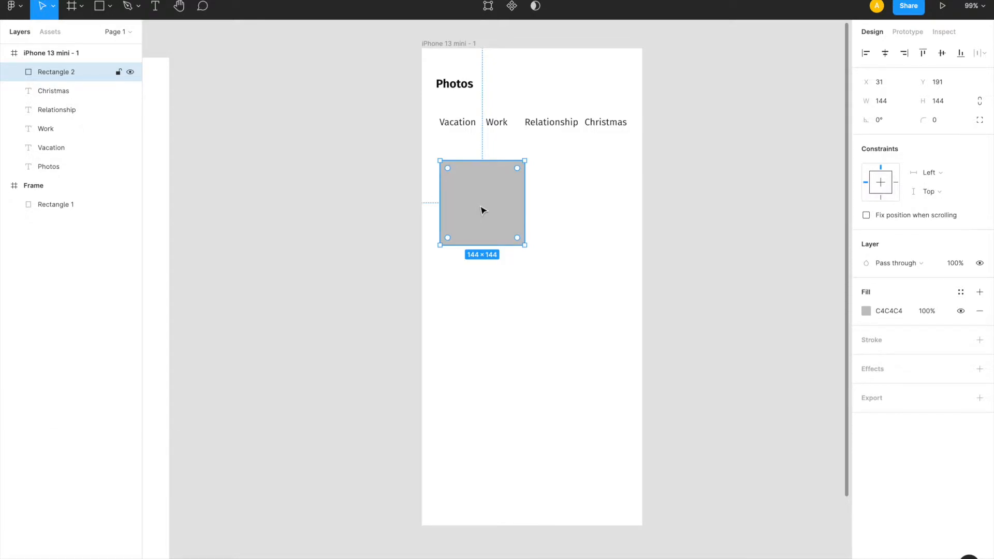
- Duplicate the 144 × 144 square and place the copy to its right at about X 188, aligned in the same row
key("super+c")
key("super+v")
left_click_drag(482, 210, 575, 209)
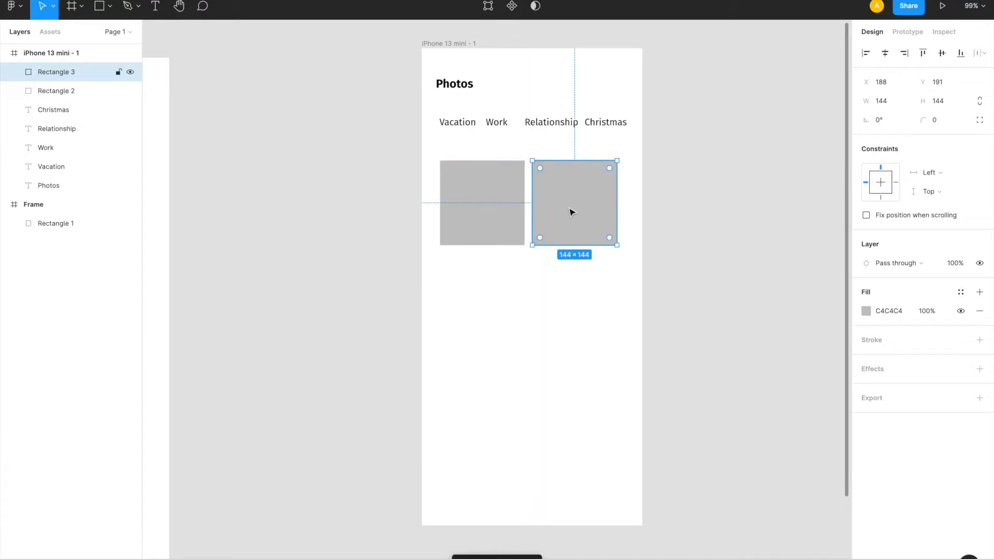
- Duplicate both squares and place the copies directly below at about Y 344, forming a two-by-two grid
left_click(519, 215, "shift")
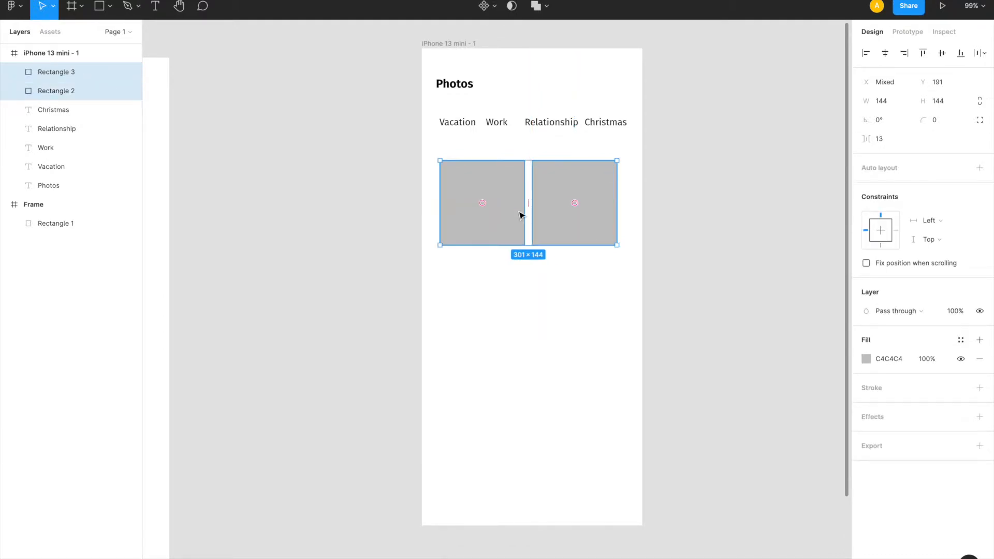
key("super+c")
key("super+v")
left_click_drag(554, 193, 557, 280)
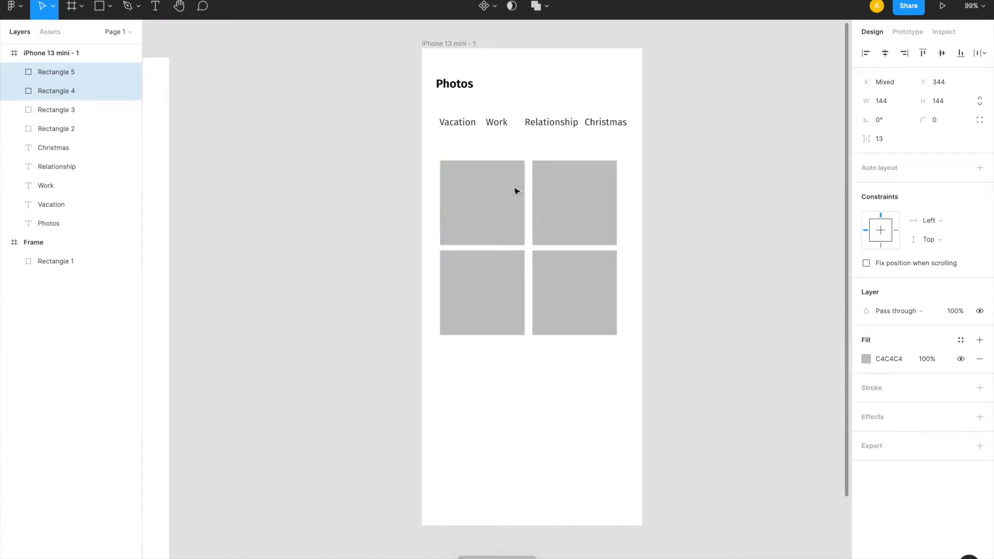
left_click(495, 212)
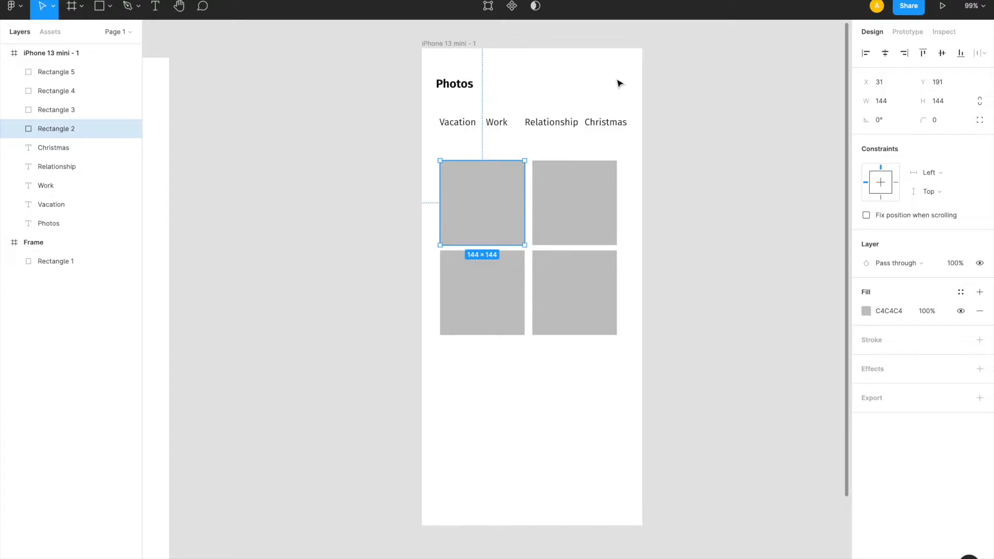
- Draw an ellipse in the frame's upper-right corner at about X 325, Y 16 and set its size to 36 × 36
key("o")
left_click_drag(614, 58, 627, 77)
left_click(880, 101)
type("36")
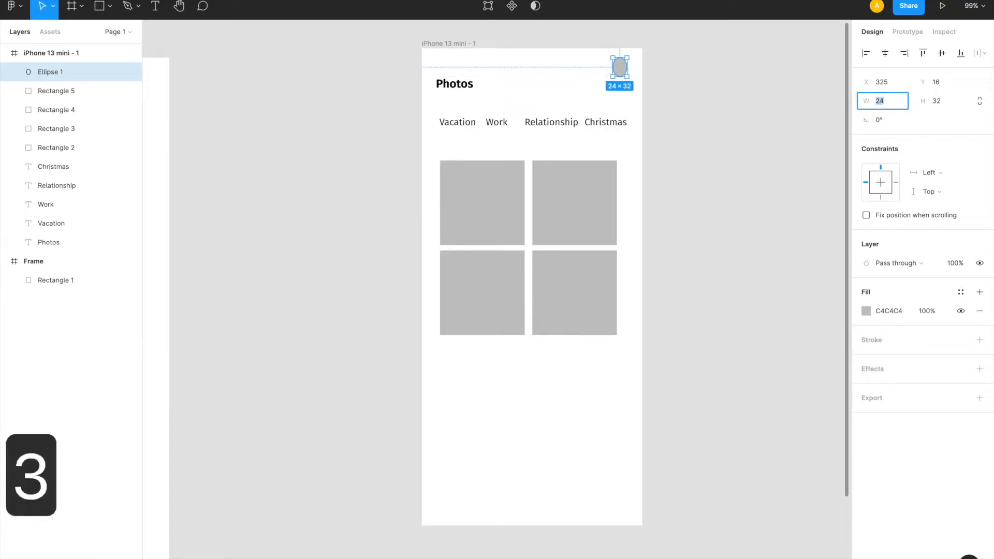
key("Return")
left_click(952, 104)
type("36")
key("Return")
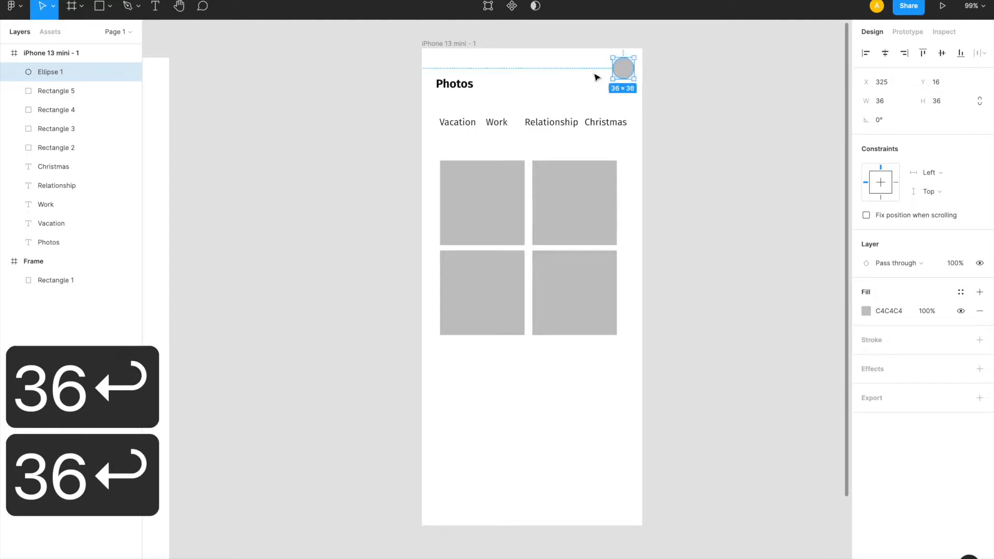
scroll(626, 75, "up", 1)
right_click(625, 74)
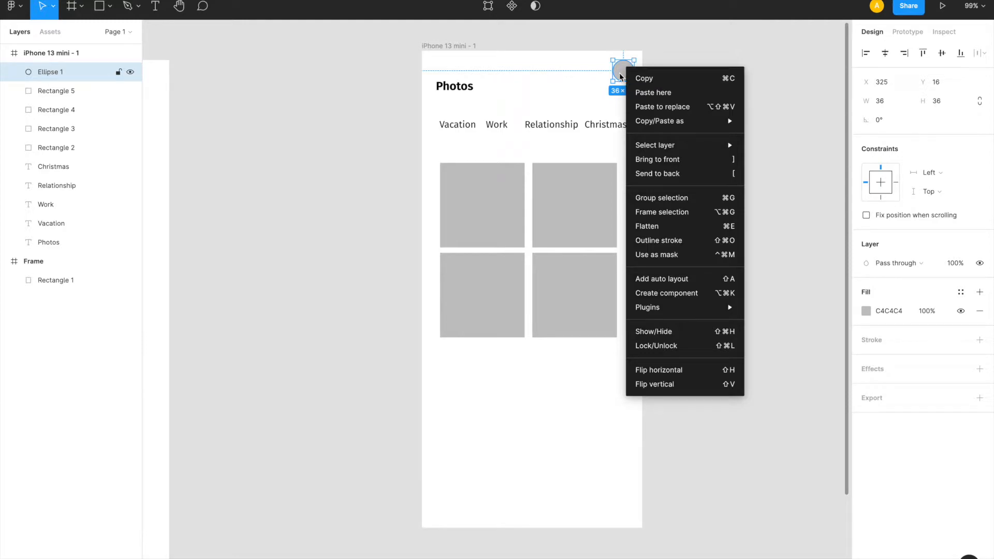
mouse_move(654, 311)
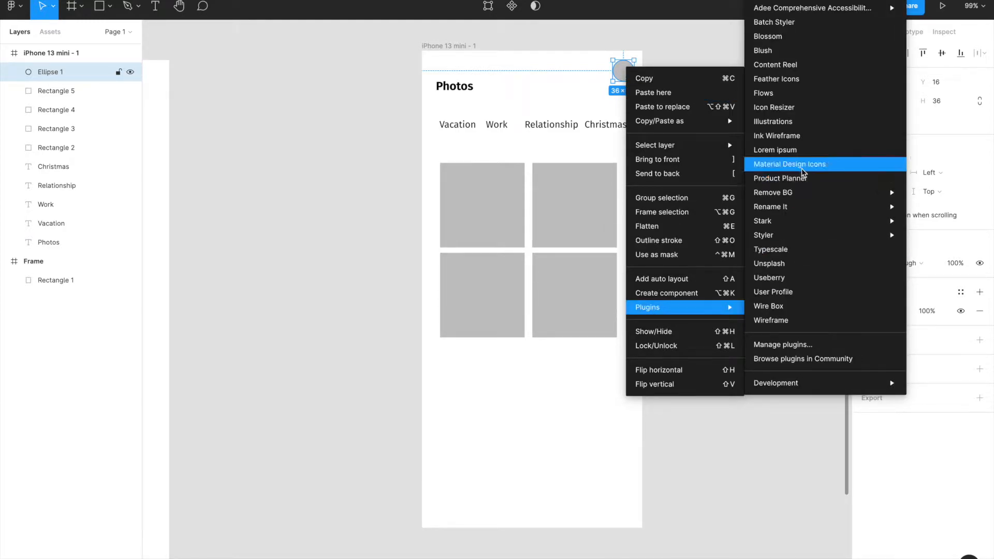
left_click(795, 265)
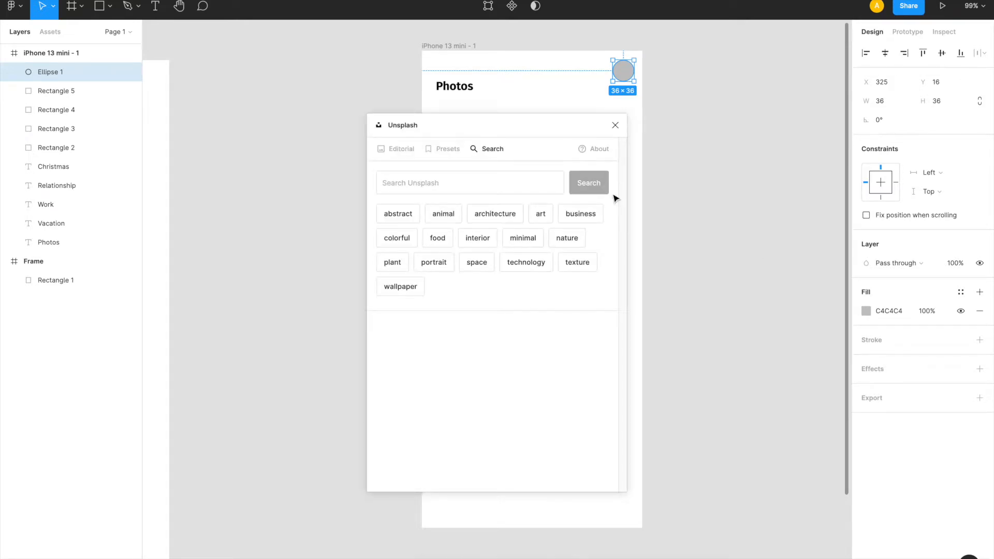
left_click(499, 179)
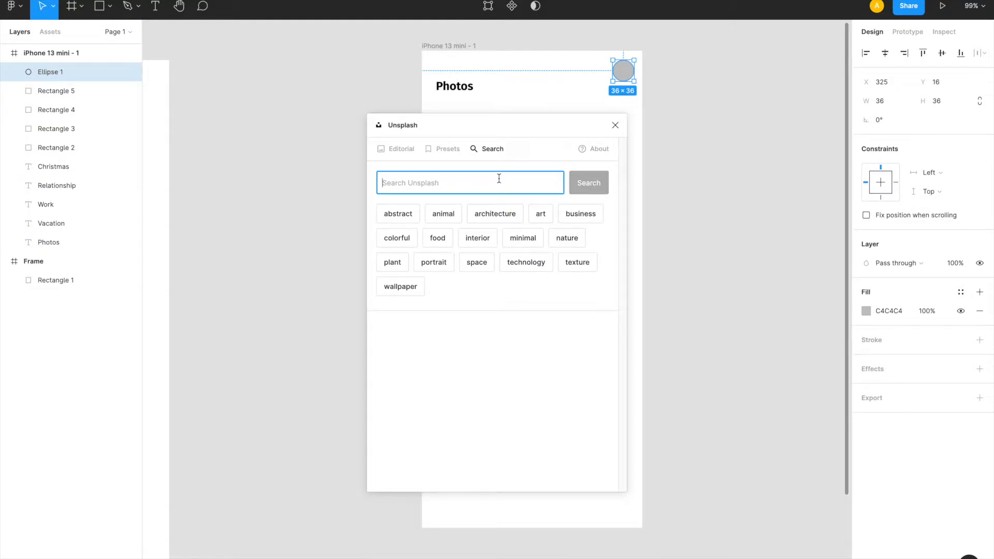
left_click(615, 126)
- Fill the 36 × 36 ellipse with a random photo from the User Profile plugin, with both Female and Male genders enabled
right_click(623, 70)
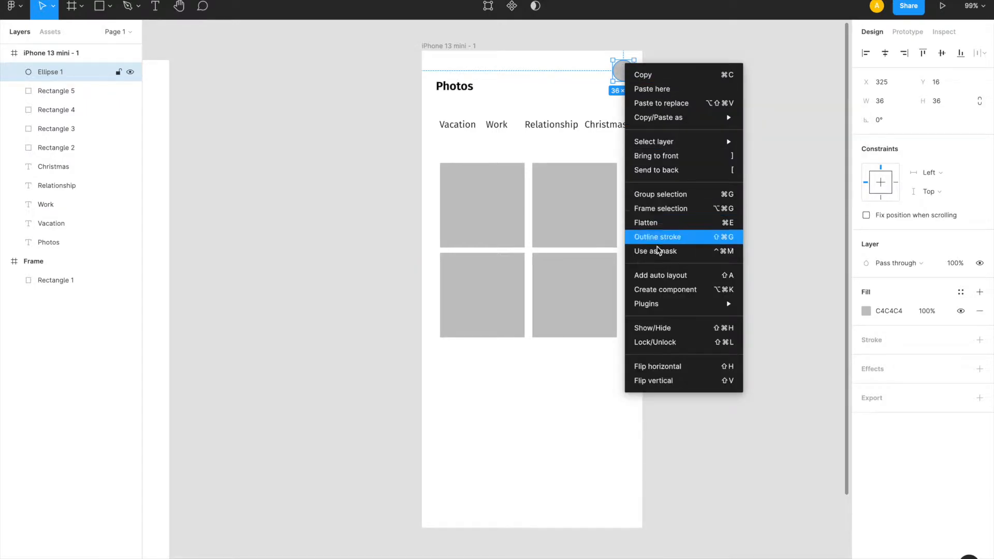
mouse_move(655, 304)
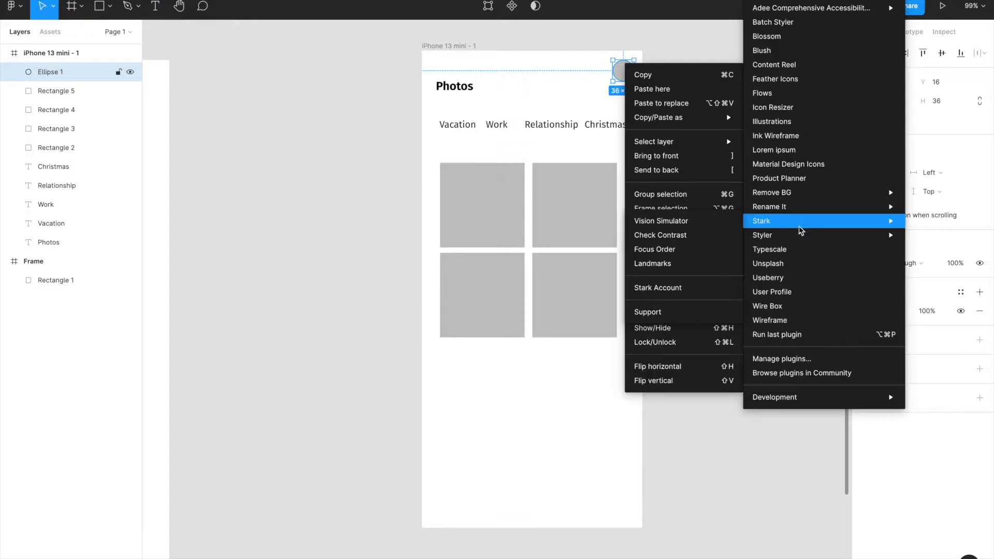
left_click(787, 291)
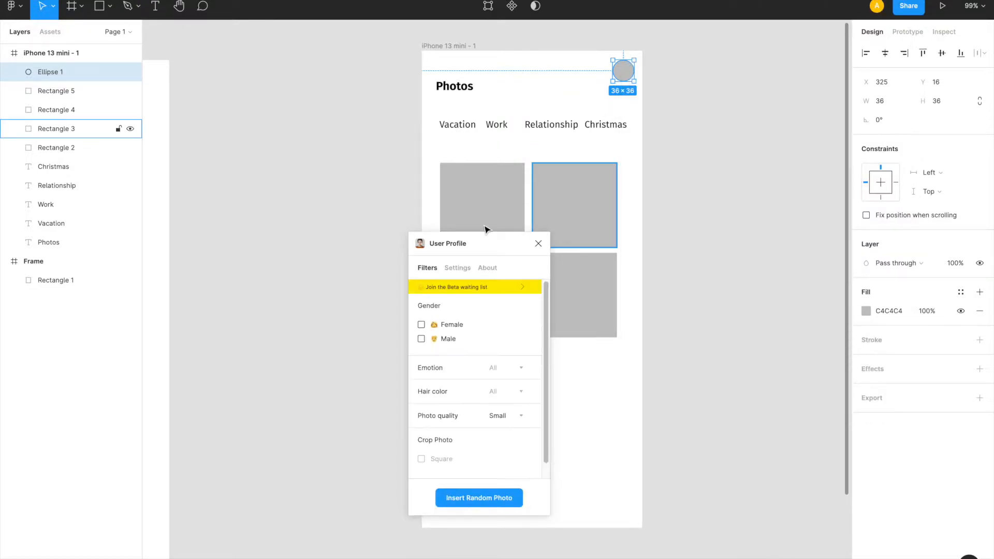
left_click(421, 325)
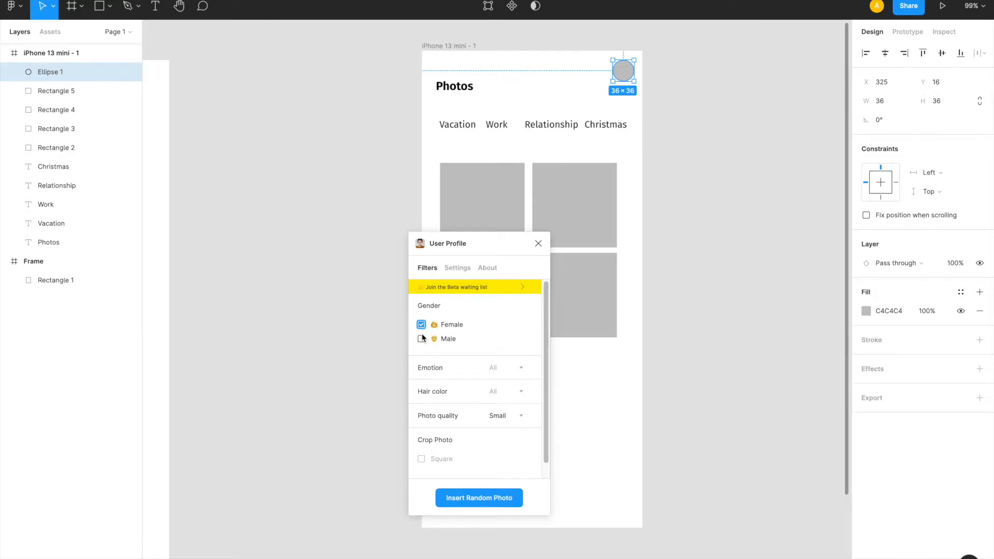
left_click(458, 501)
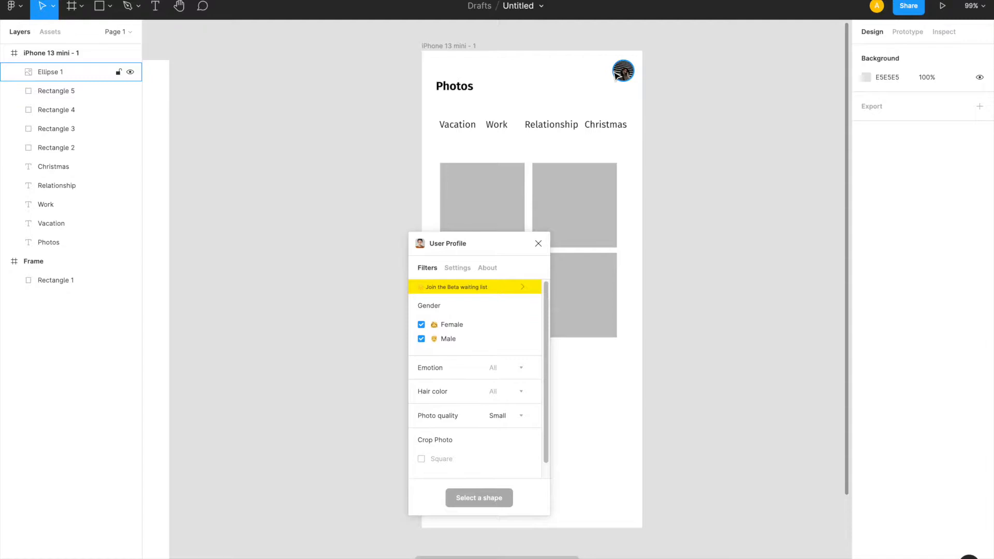
left_click(538, 243)
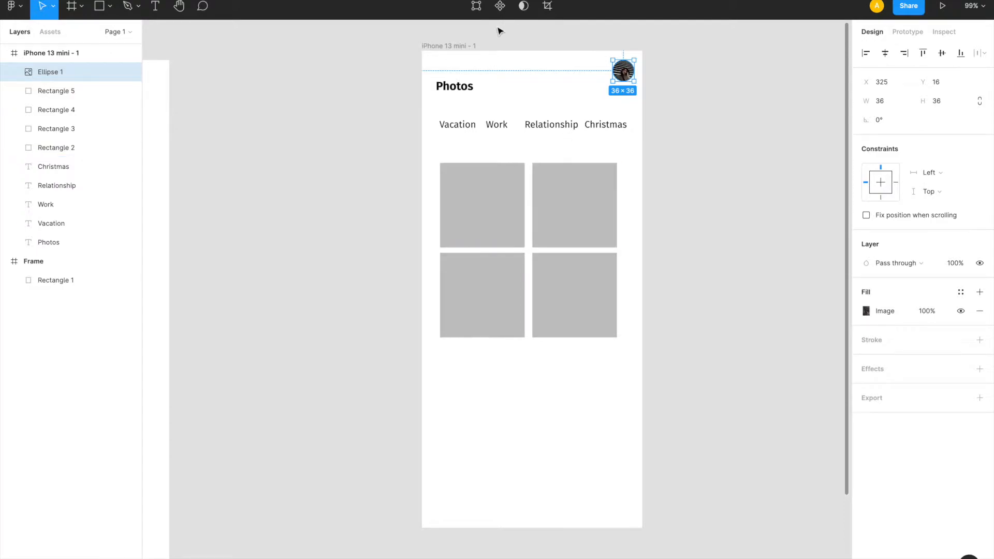
- Add the comment "Awesomeee Design!" on the frame between the "Photos" title and the profile picture
left_click(471, 48)
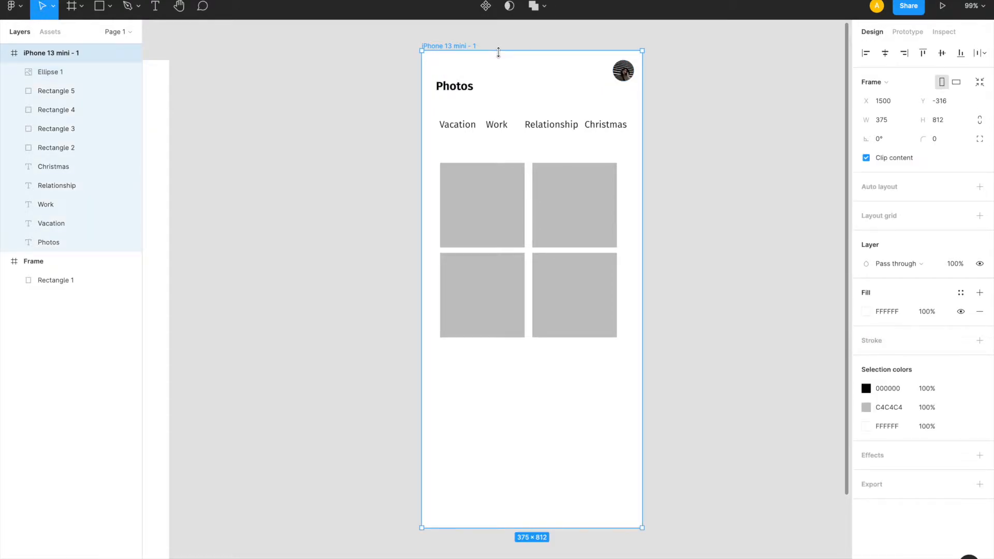
key("c")
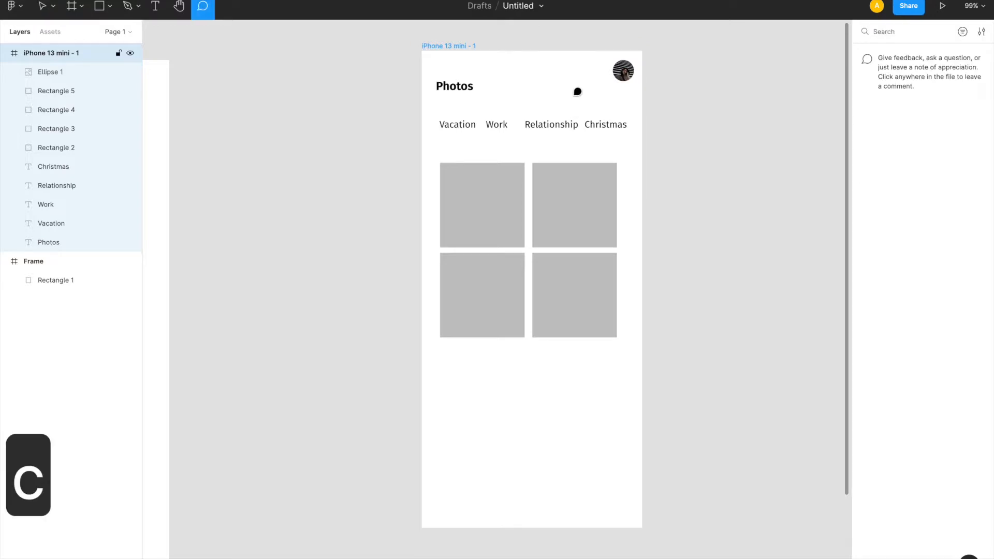
left_click(574, 95)
type("Aweso")
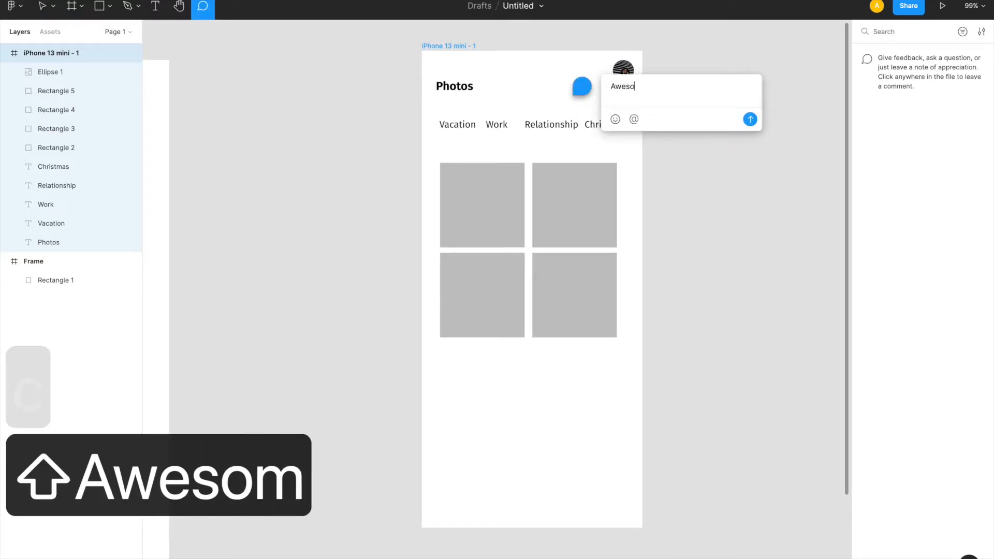
type("meee Design!")
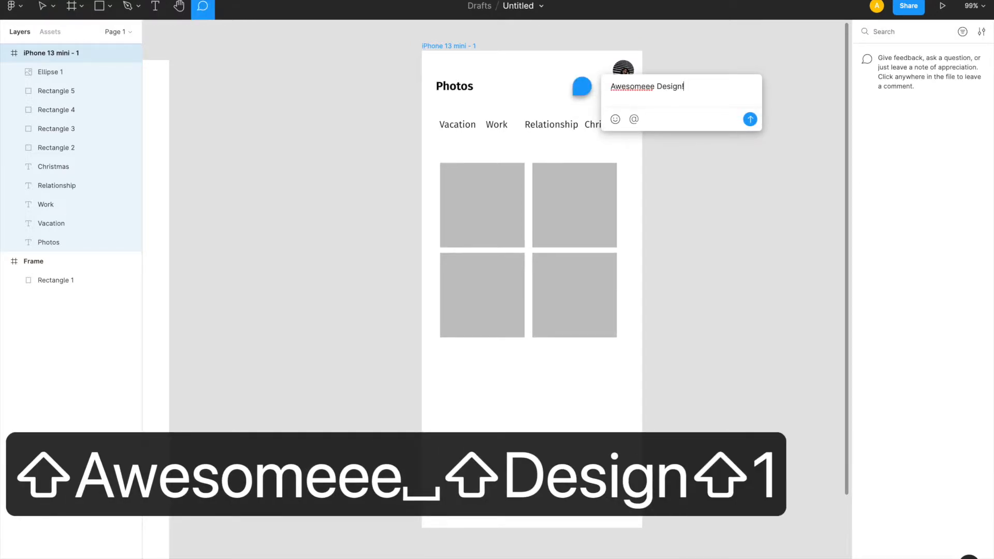
key("Return")
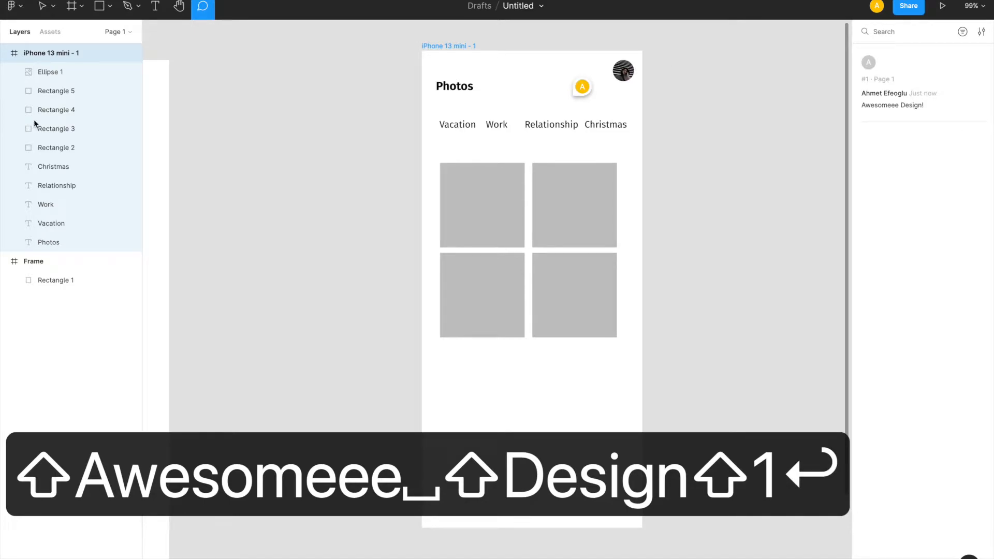
left_click(44, 12)
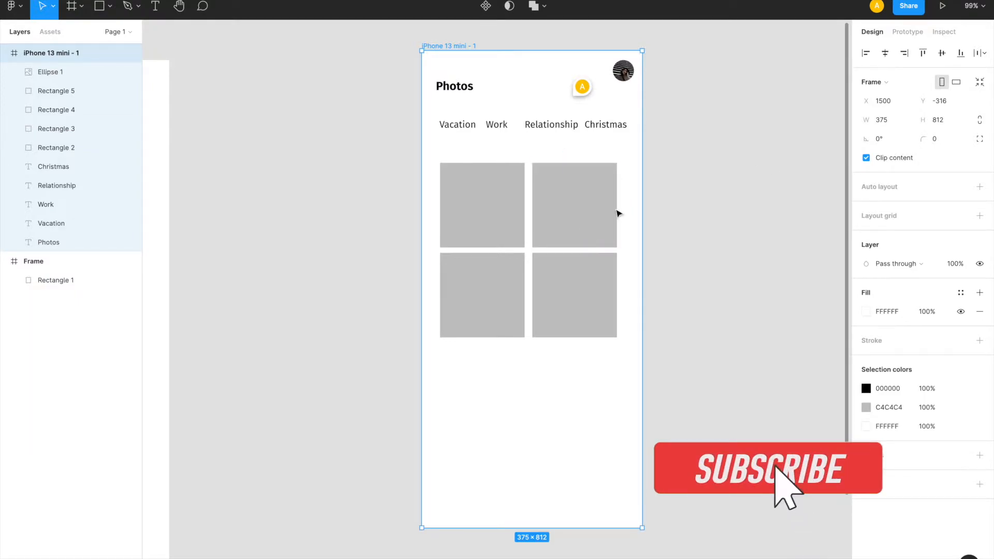
- Recolor the "Photos" title with the blue 6376DA sampled from the rectangle in the other frame
left_click(582, 223)
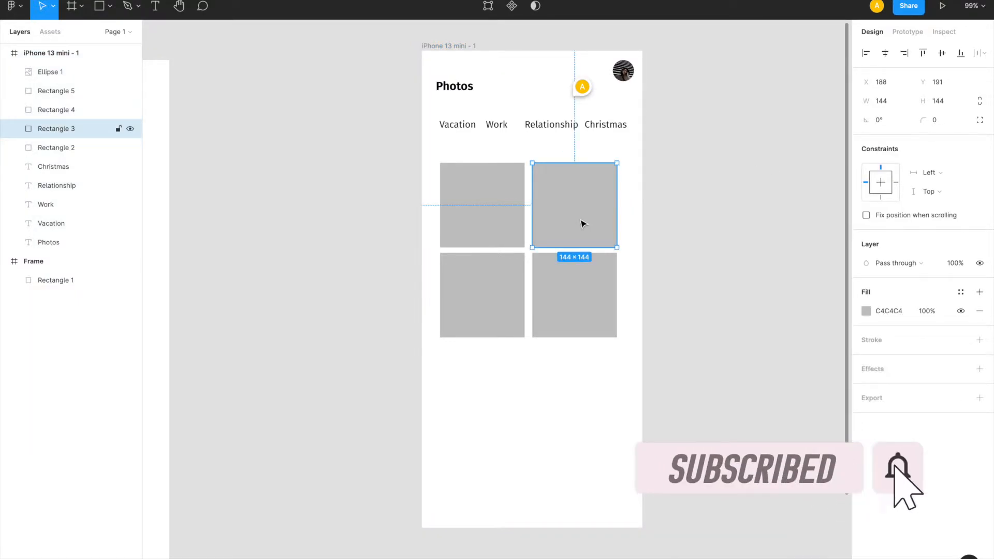
left_click(464, 89)
scroll(465, 93, "left", 4)
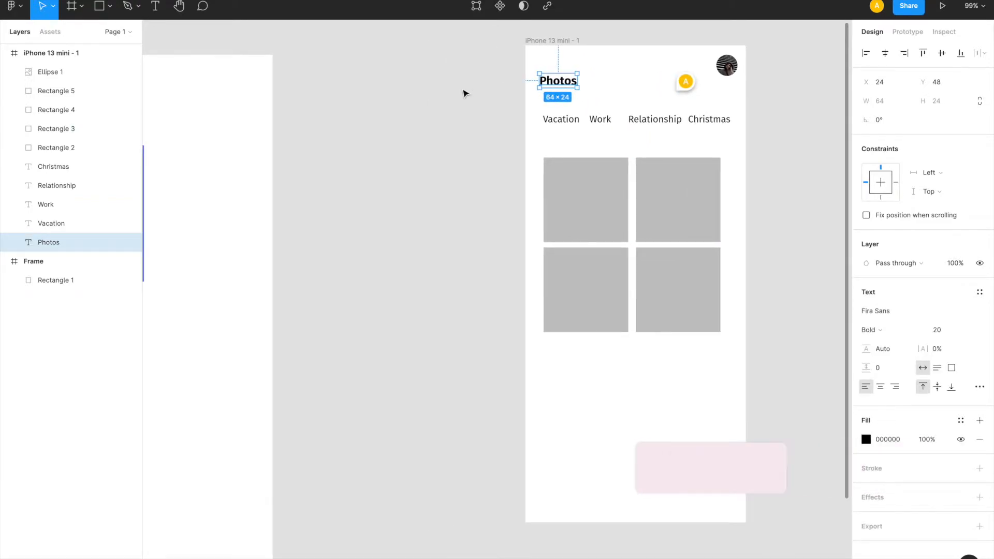
scroll(464, 92, "down", 5)
scroll(521, 111, "up", 3)
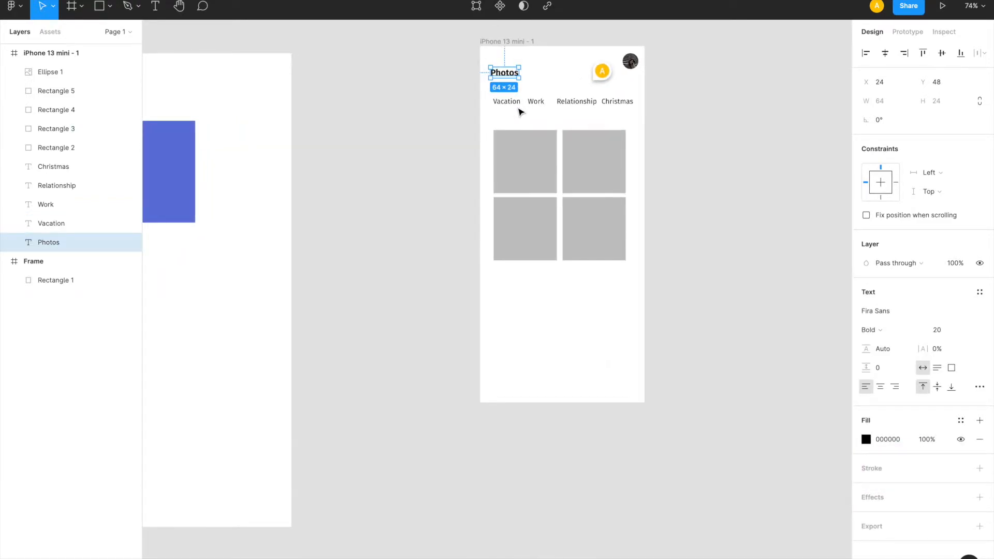
left_click(869, 440)
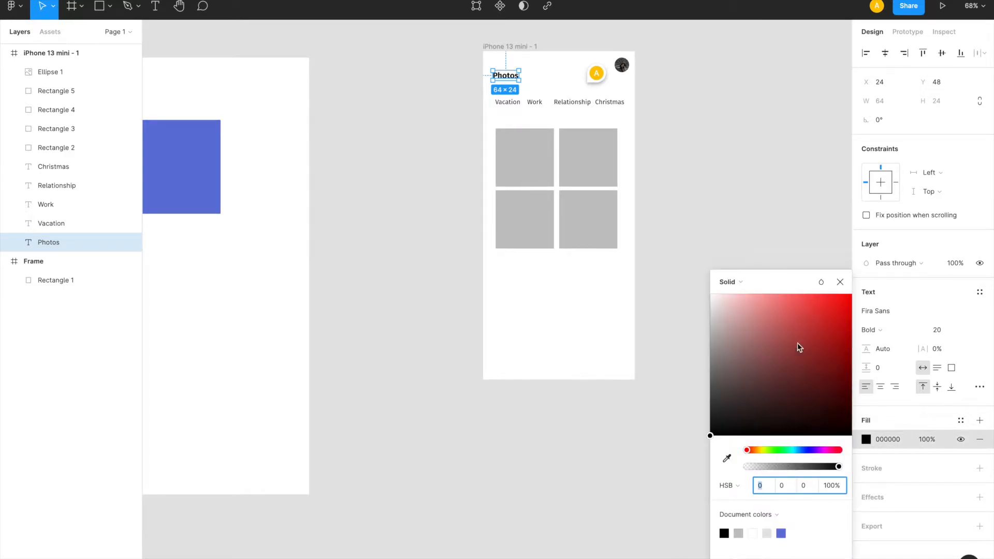
left_click(841, 283)
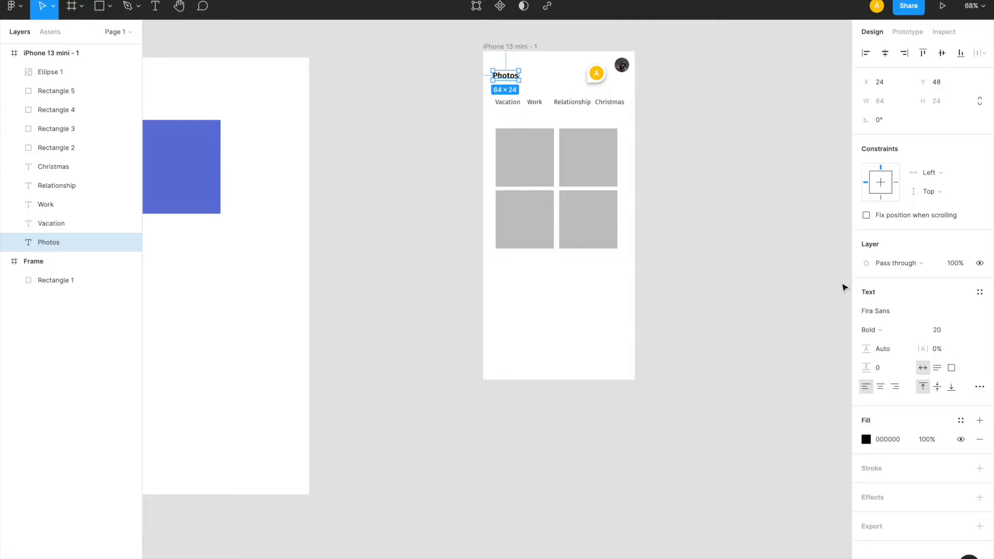
key("ctrl+c")
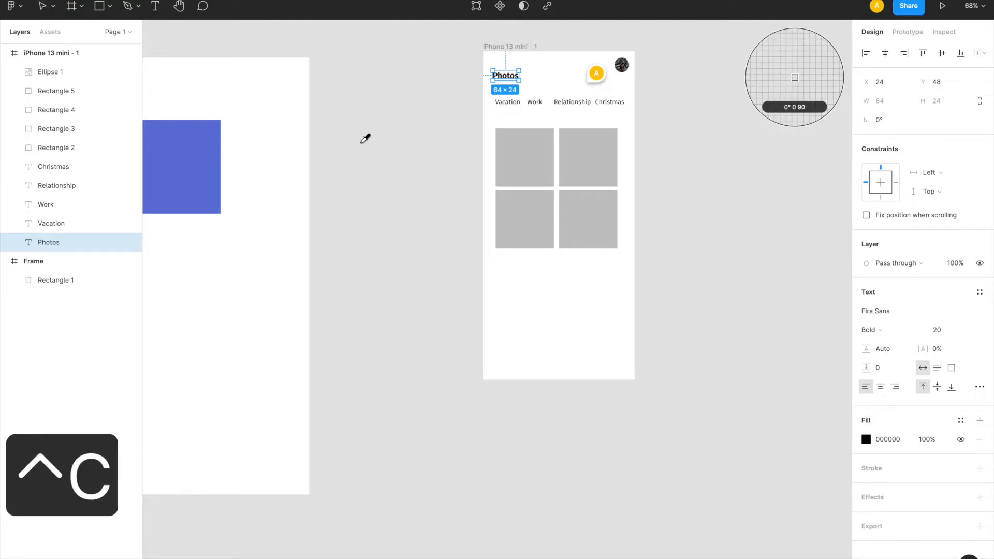
left_click(195, 148)
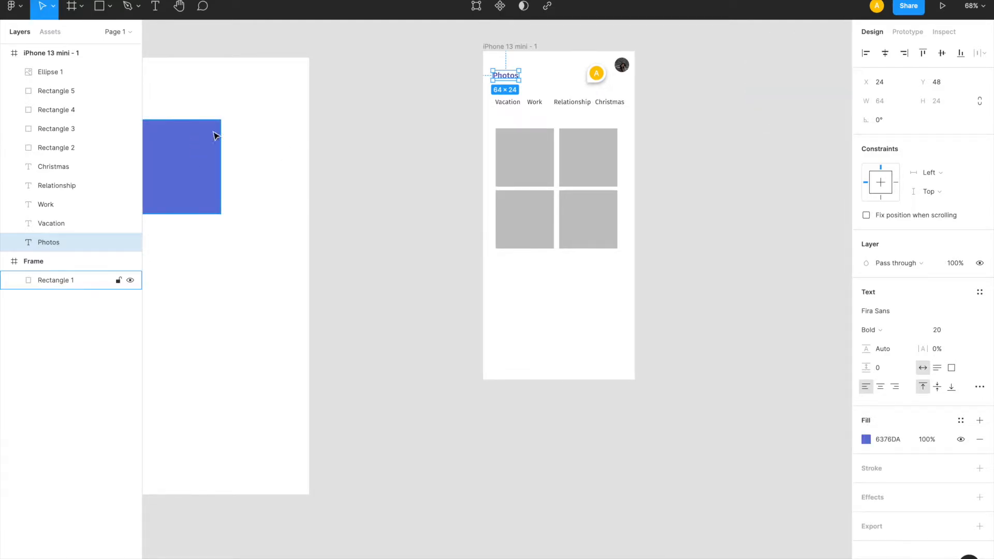
left_click(694, 209)
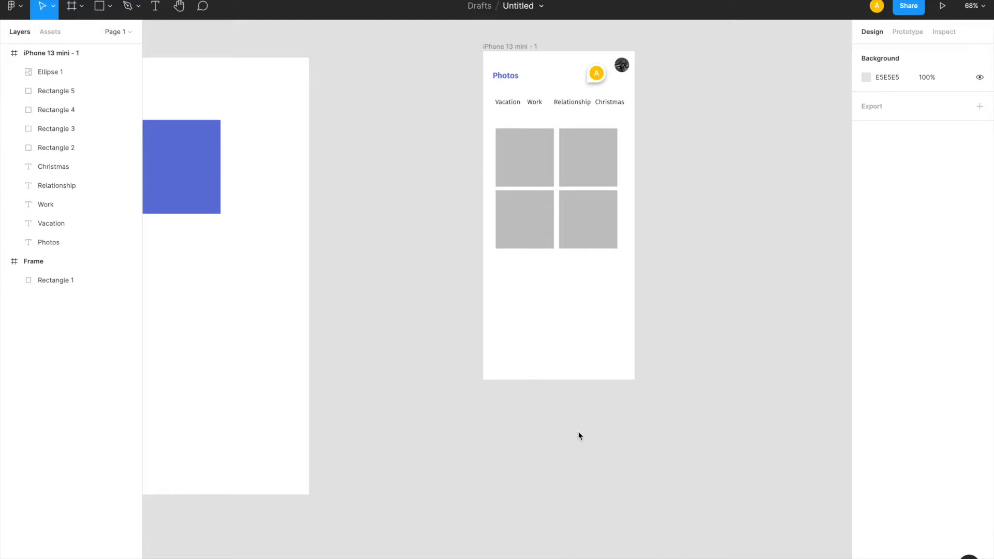
- Set the canvas zoom to 30% and zoom out further to 10%
left_click(975, 10)
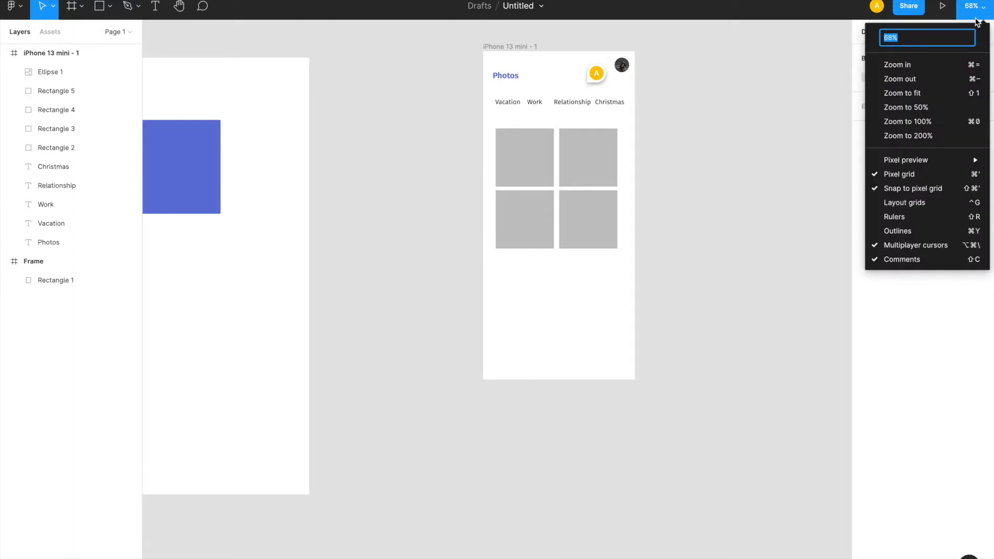
type("30")
key("Return")
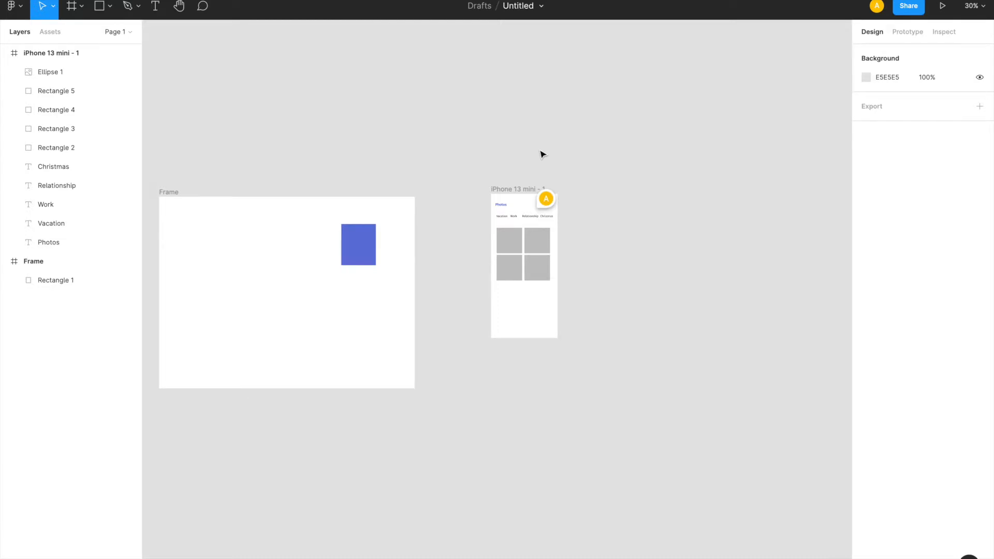
scroll(524, 160, "down", 5)
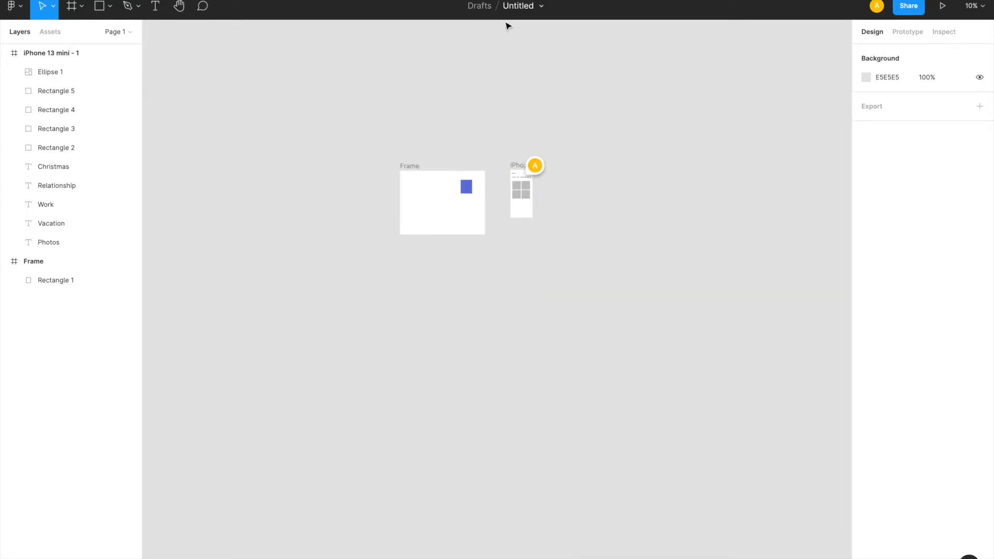
- Zoom to the selected iPhone 13 mini frame, fit all frames in view, and return the canvas to 100% zoom
left_click(515, 169)
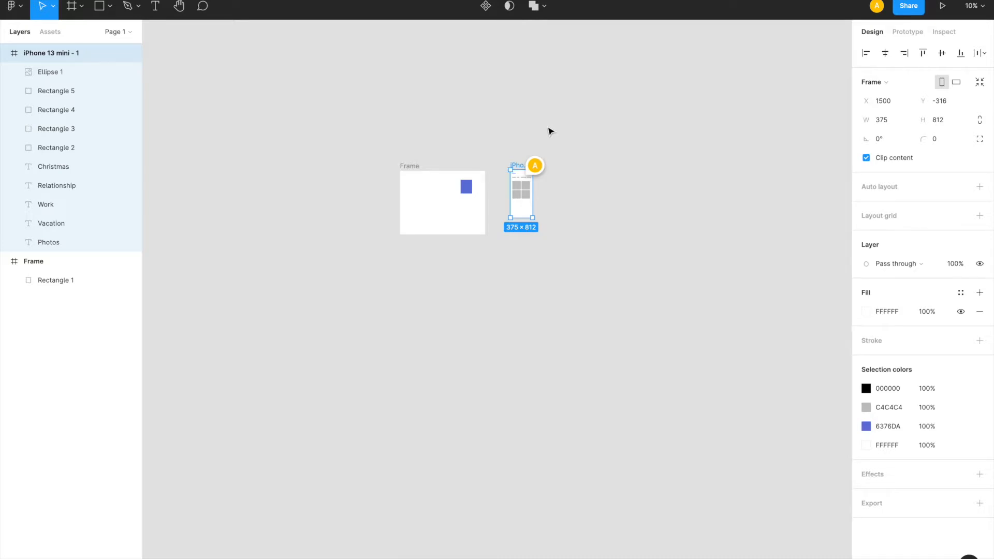
key("shift+2")
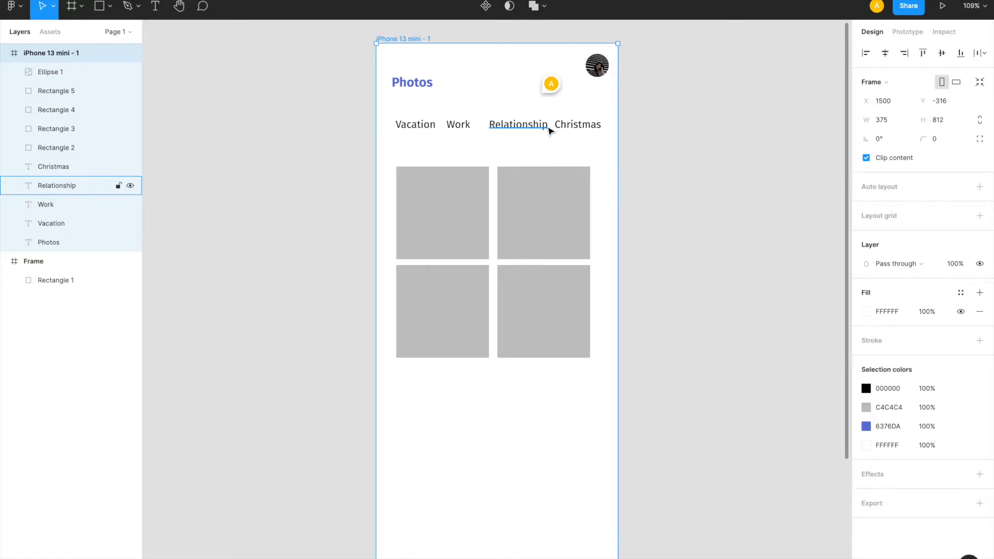
key("shift+1")
scroll(551, 131, "left", 10)
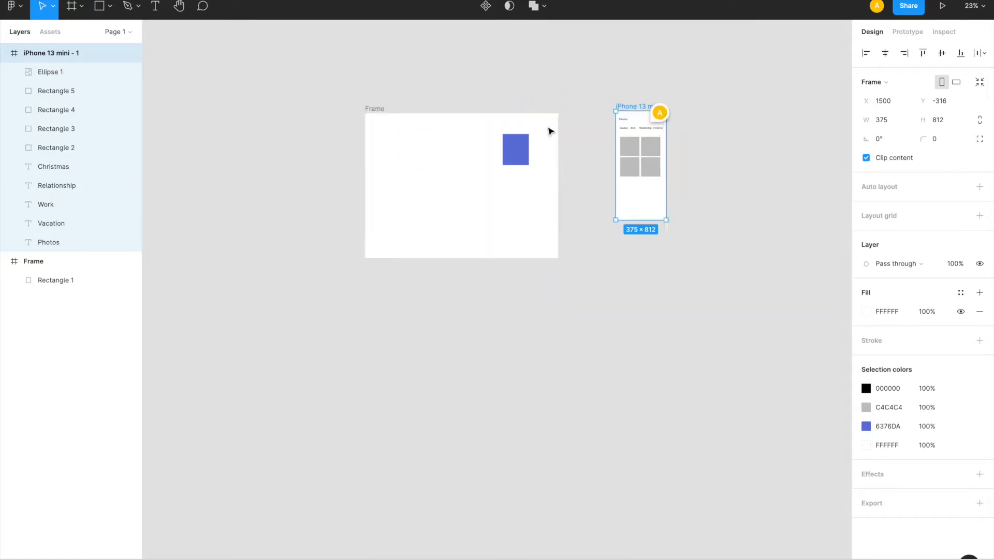
scroll(551, 131, "left", 3)
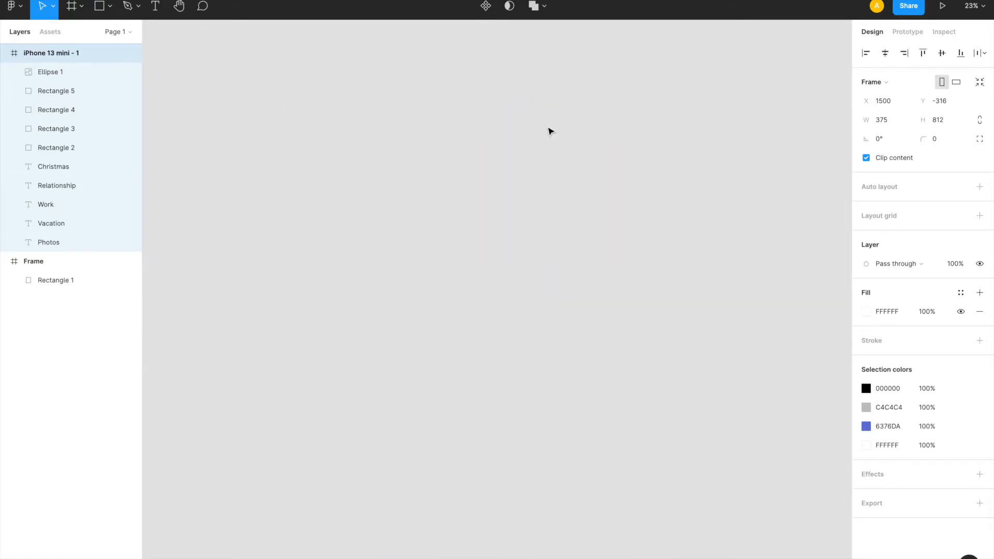
key("shift+2")
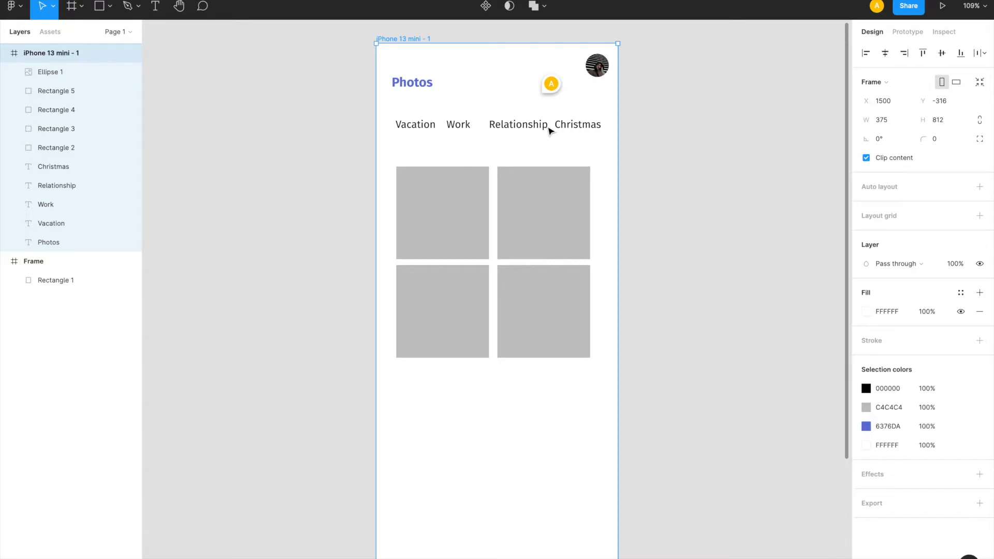
key("shift+0")
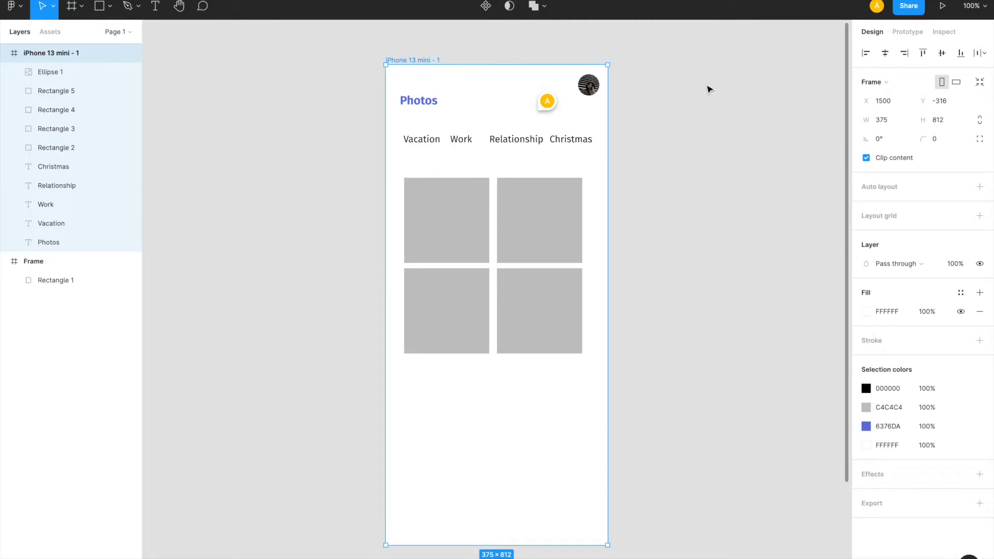
- Toggle the visibility of the grid's upper-right square (Rectangle 3) off and back on several times
left_click(551, 211)
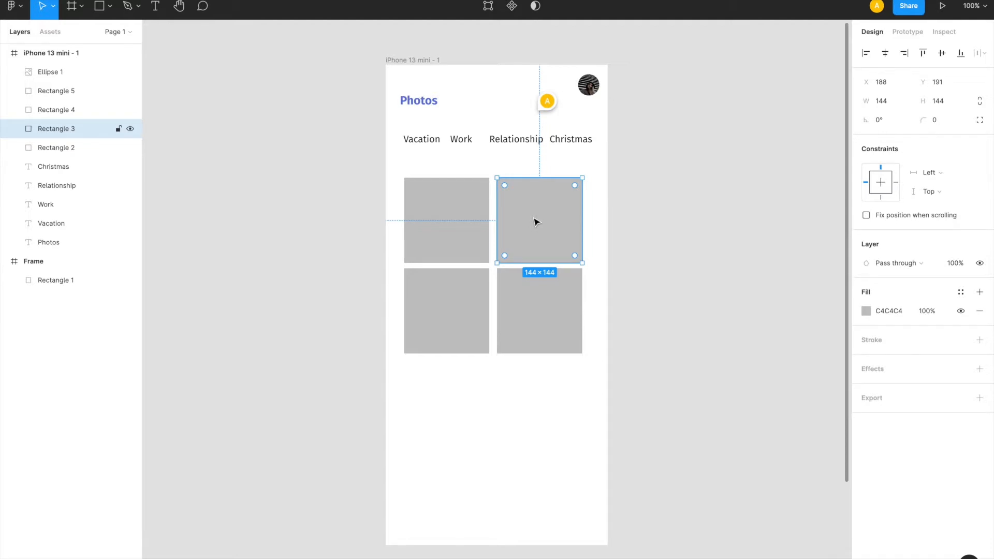
key("shift+super+h")
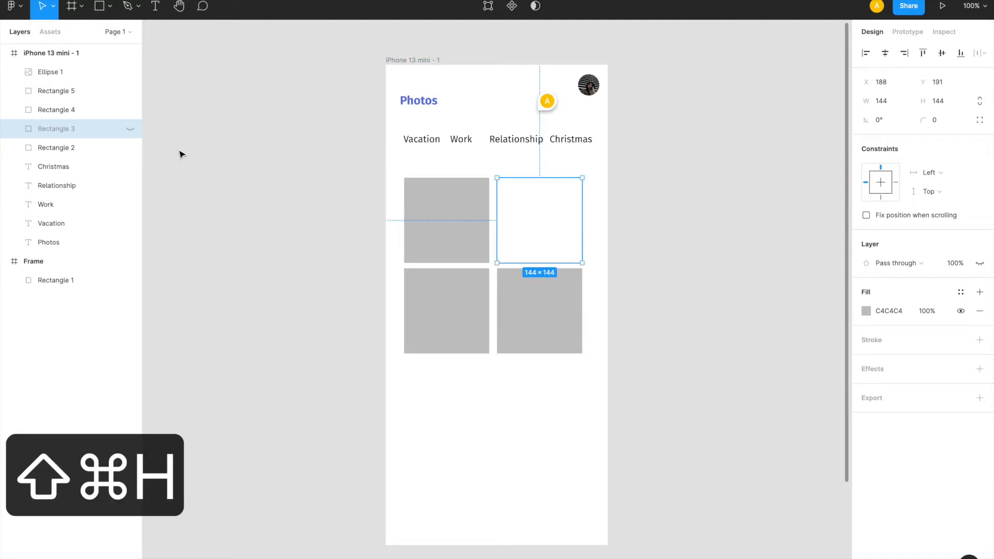
key("shift+super+h")
mouse_move(132, 131)
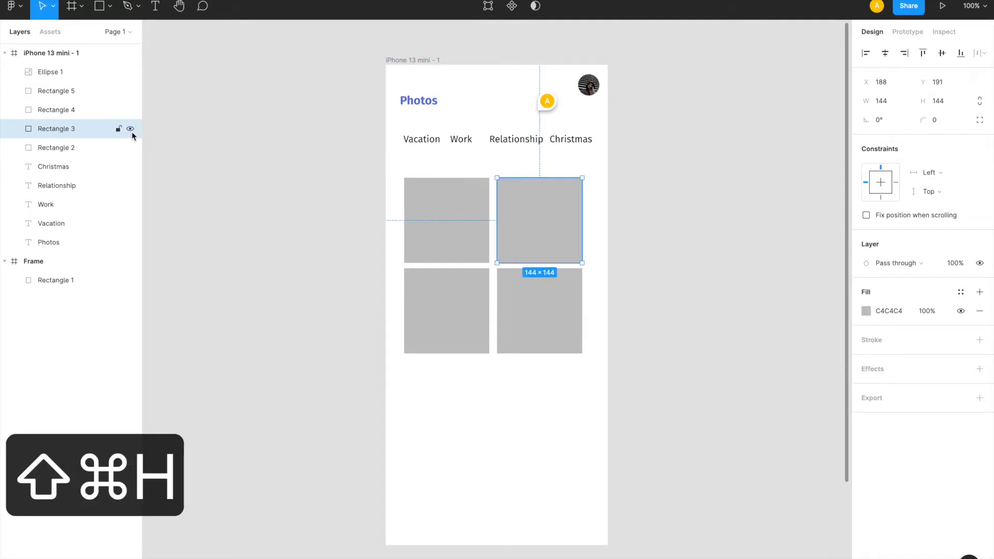
left_click(130, 129)
left_click(130, 130)
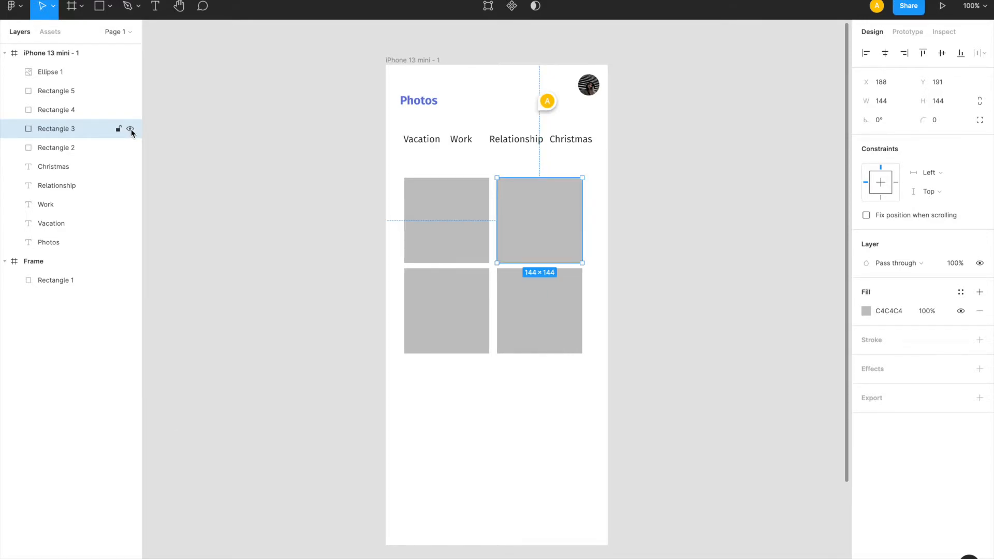
left_click(131, 129)
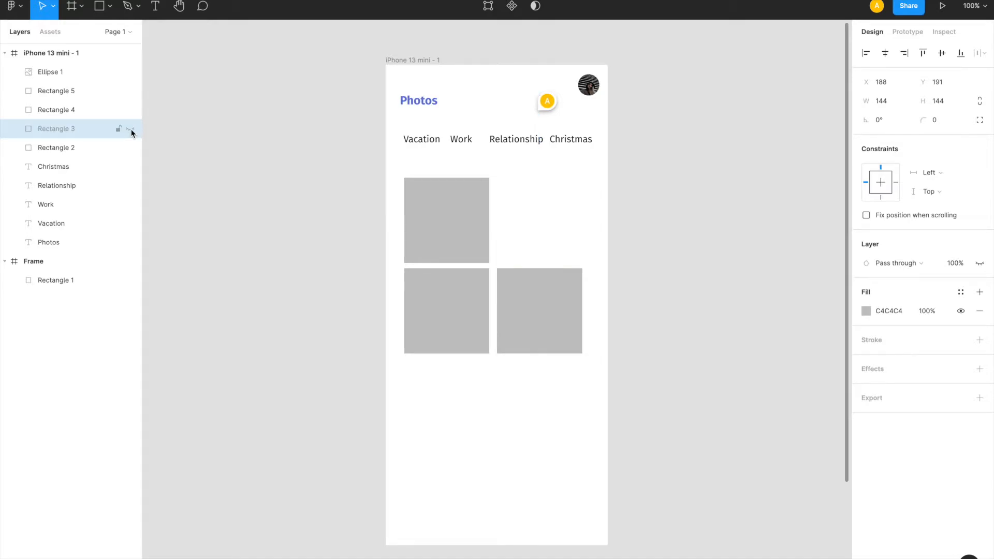
left_click(131, 130)
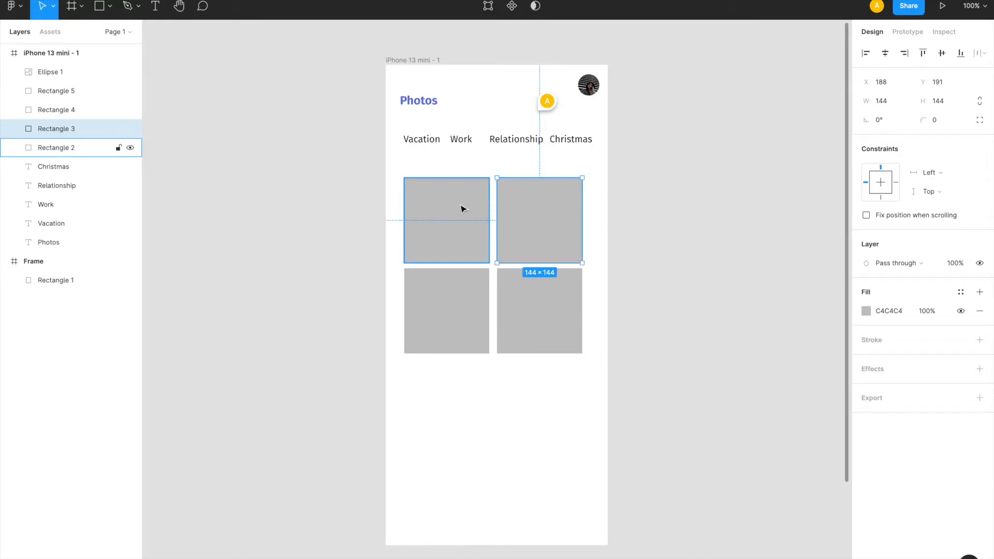
- Run the Unsplash plugin on the grid's upper-left square and search for nature photos, moving the plugin window off that square
left_click(683, 192)
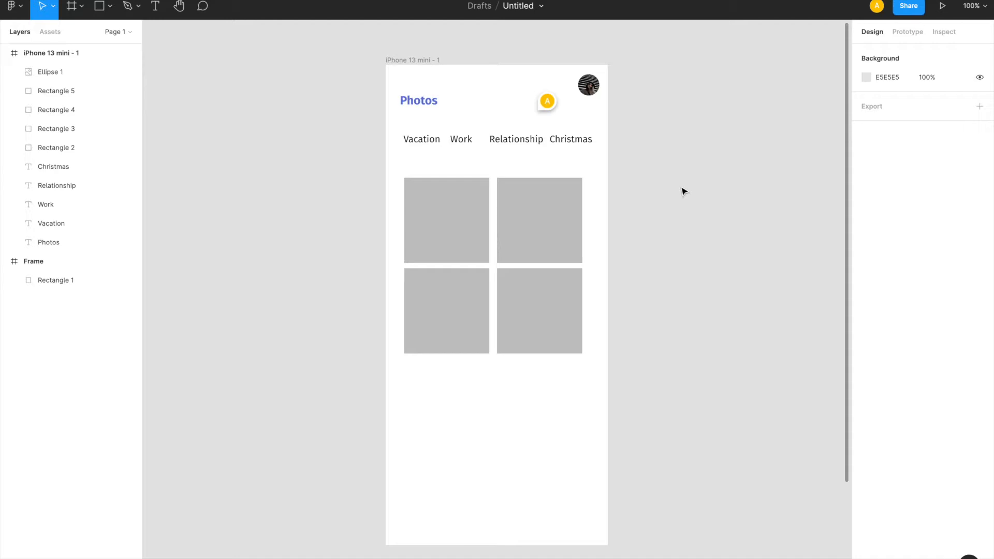
left_click(543, 203)
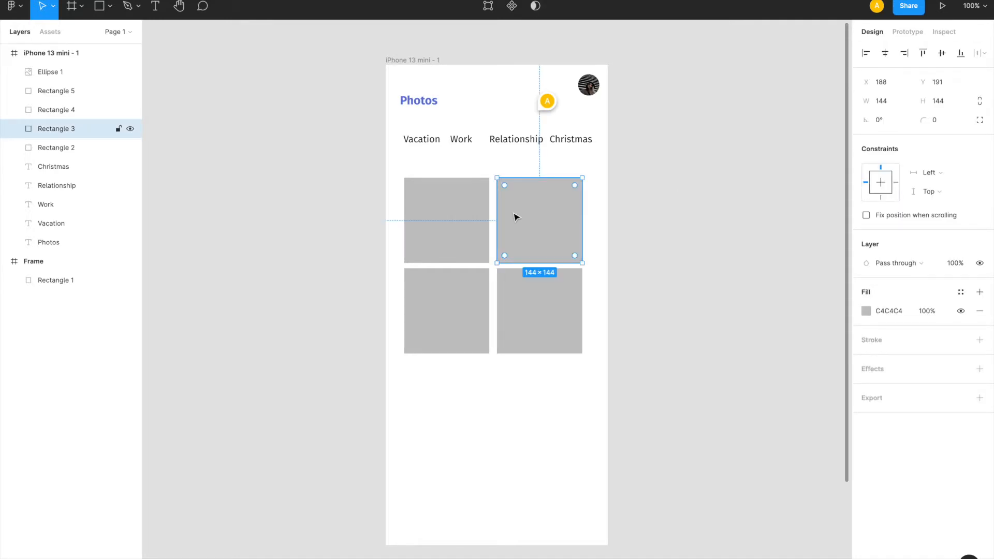
left_click(456, 219)
right_click(456, 219)
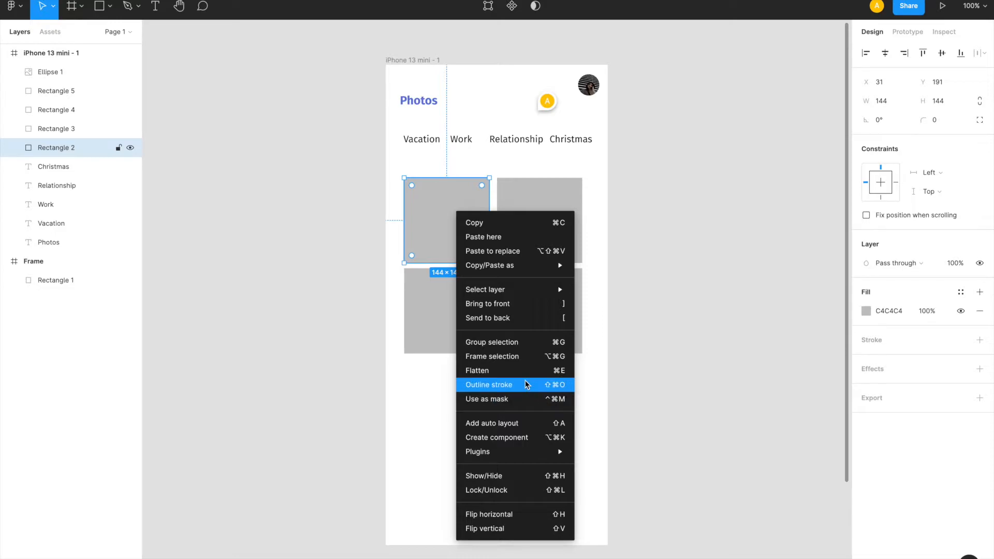
mouse_move(563, 454)
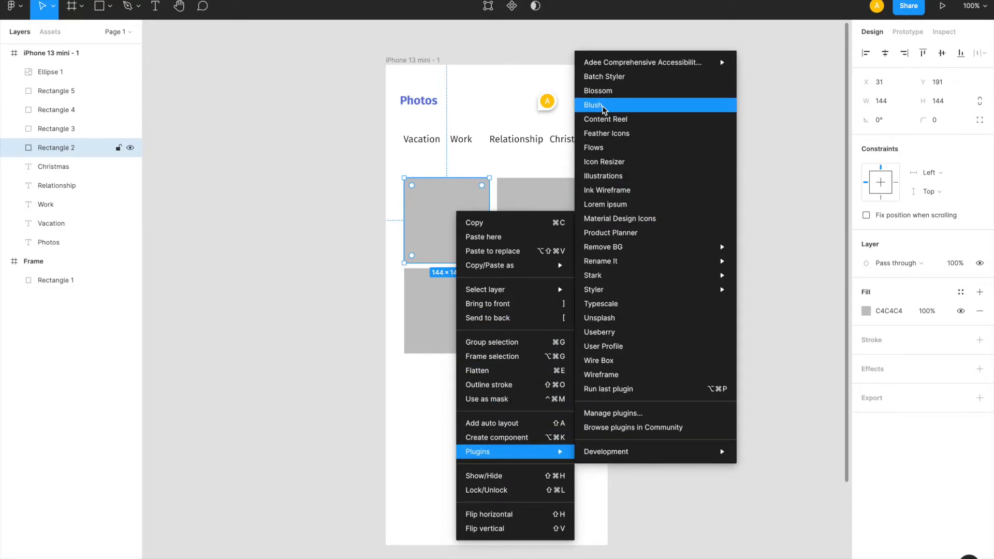
left_click(625, 321)
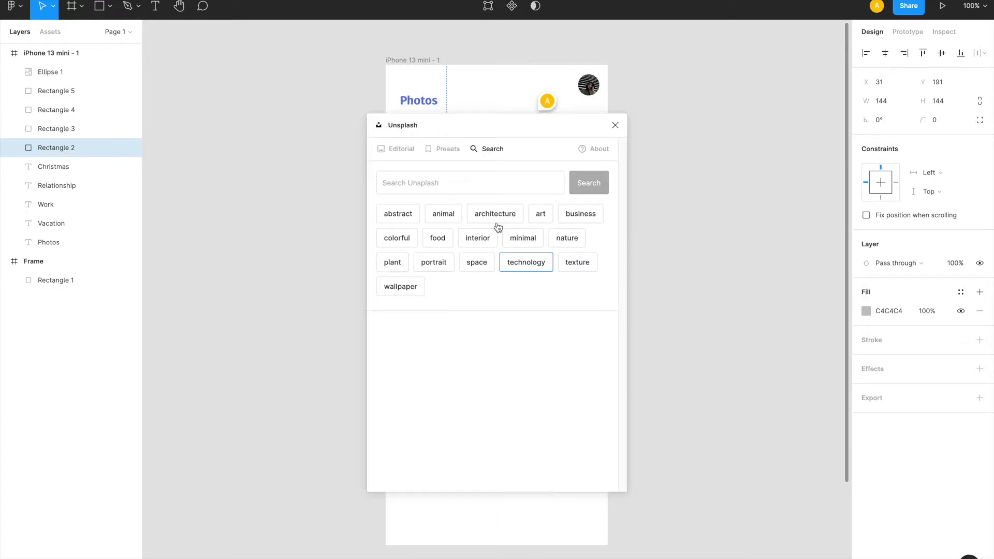
left_click(491, 187)
left_click_drag(444, 119, 618, 123)
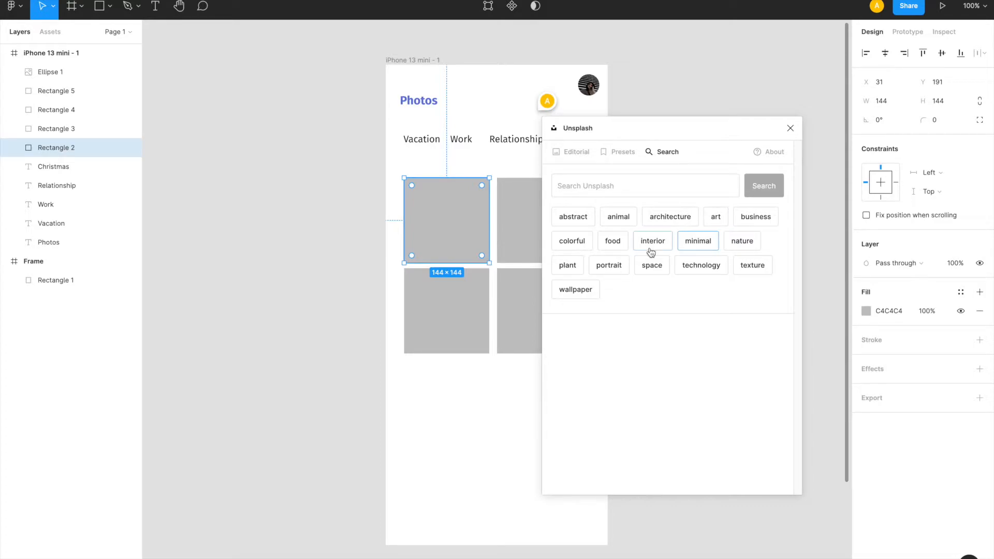
left_click(744, 246)
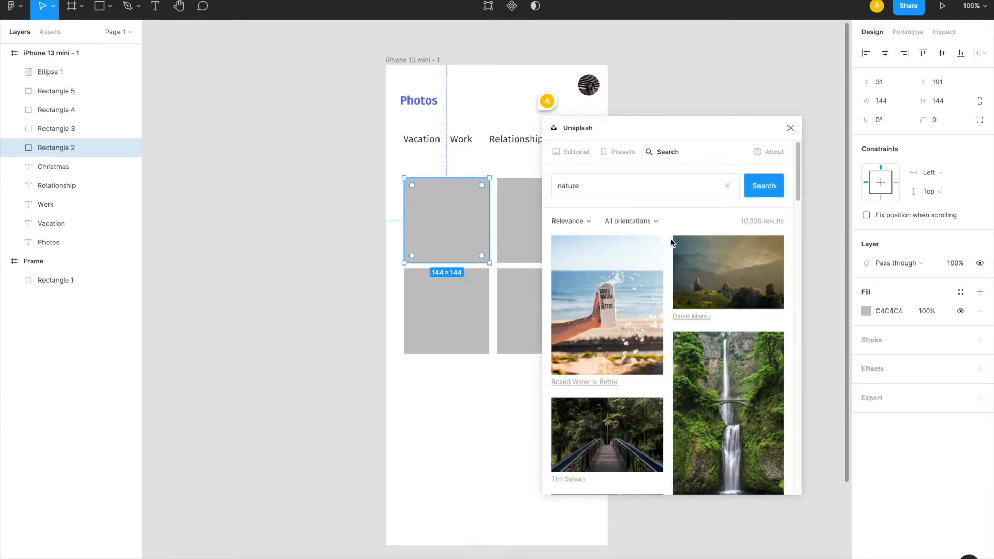
- Fill the upper-left square with the beach photo of a hand-held water carton, trying the forest bridge photo as an alternative
left_click(626, 292)
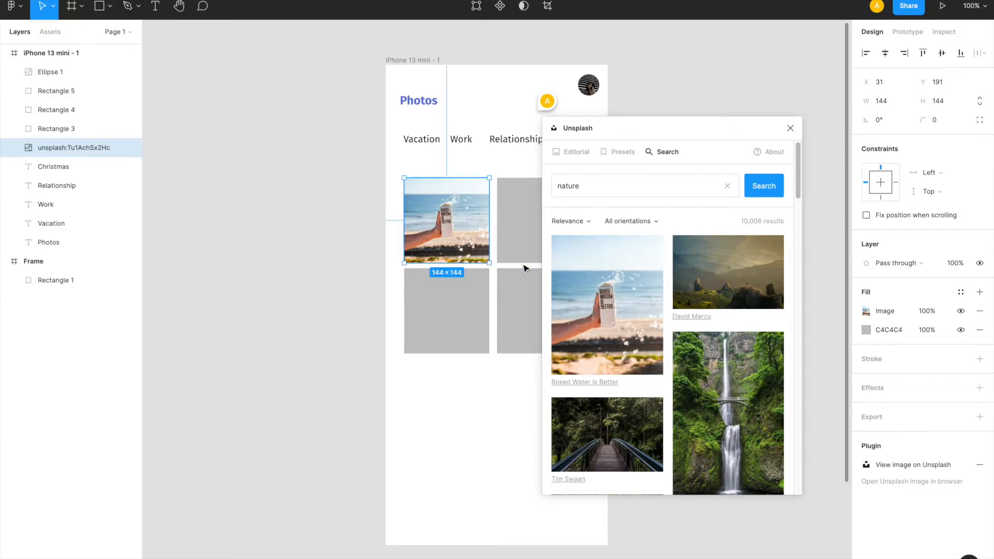
scroll(713, 330, "down", 3)
left_click(624, 323)
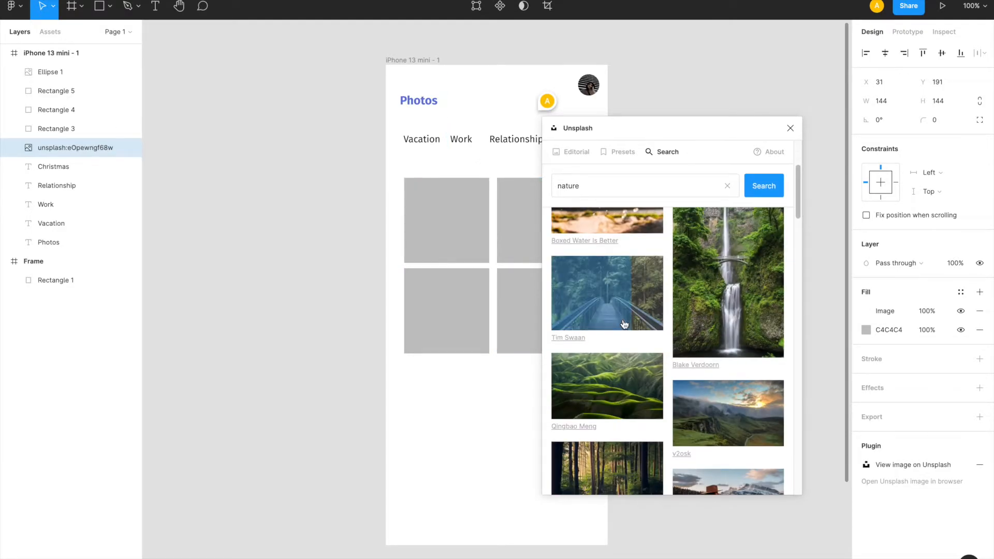
scroll(607, 310, "up", 5)
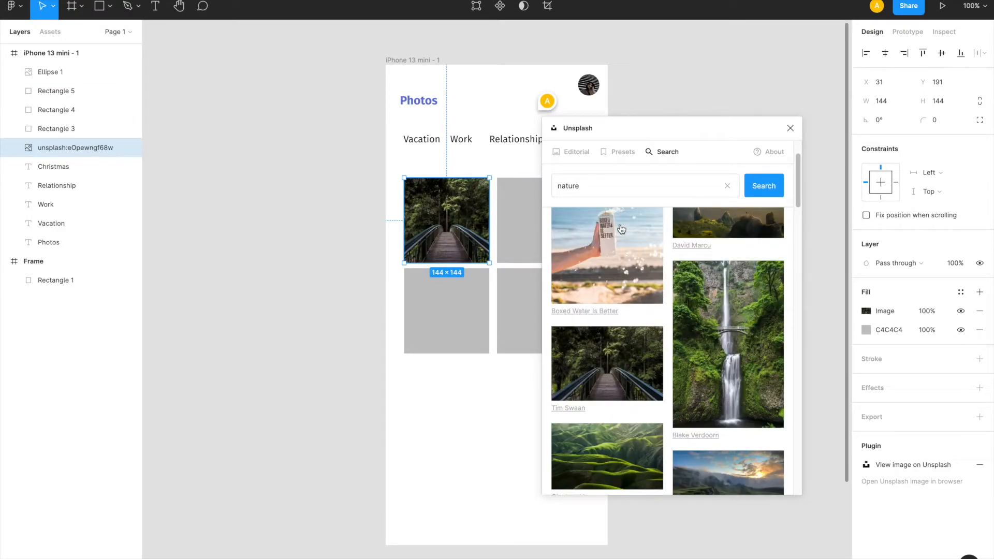
- Fill the lower-left square with the misty mountain photo and the upper-right square with the sunlit forest path photo
left_click(443, 306)
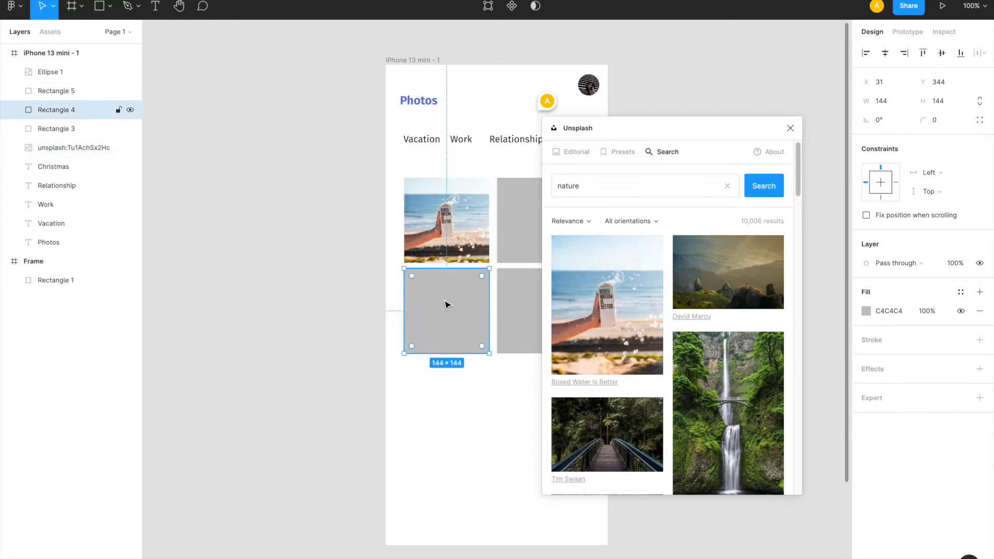
left_click(733, 270)
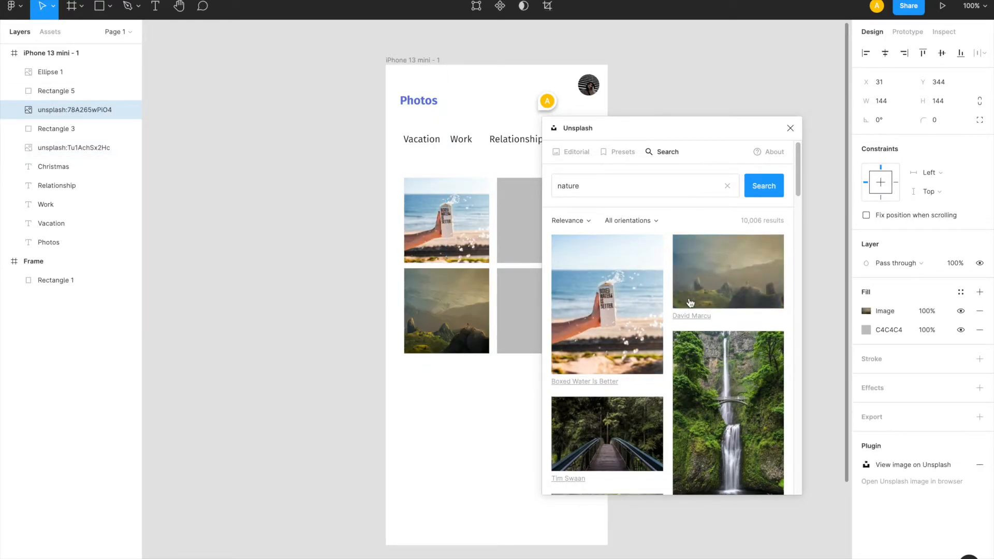
scroll(709, 325, "down", 2)
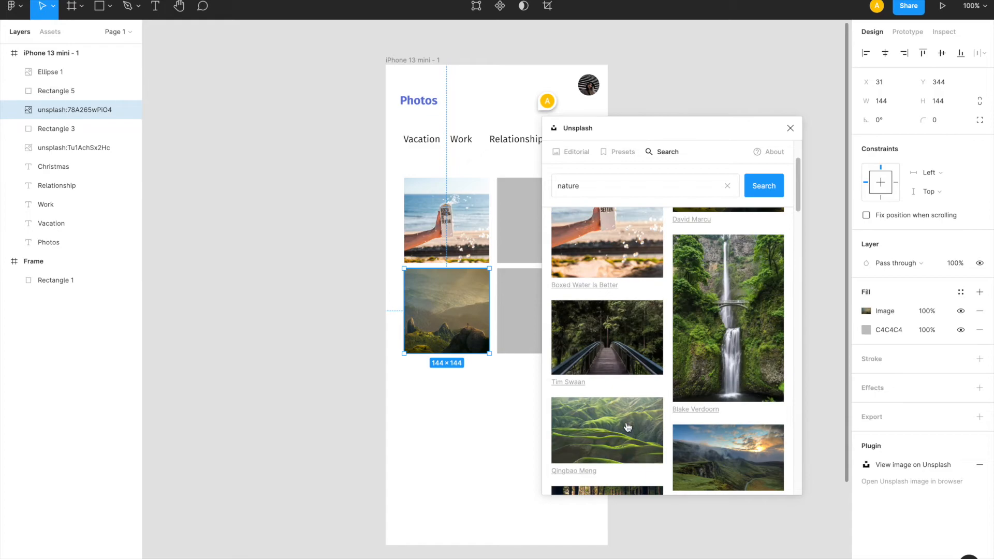
left_click(500, 212)
scroll(617, 327, "down", 4)
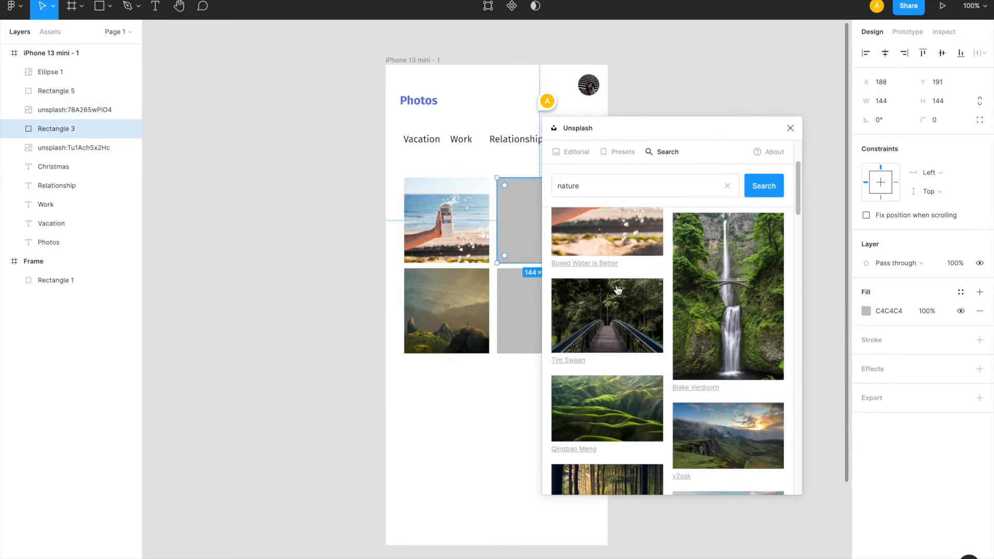
left_click(618, 327)
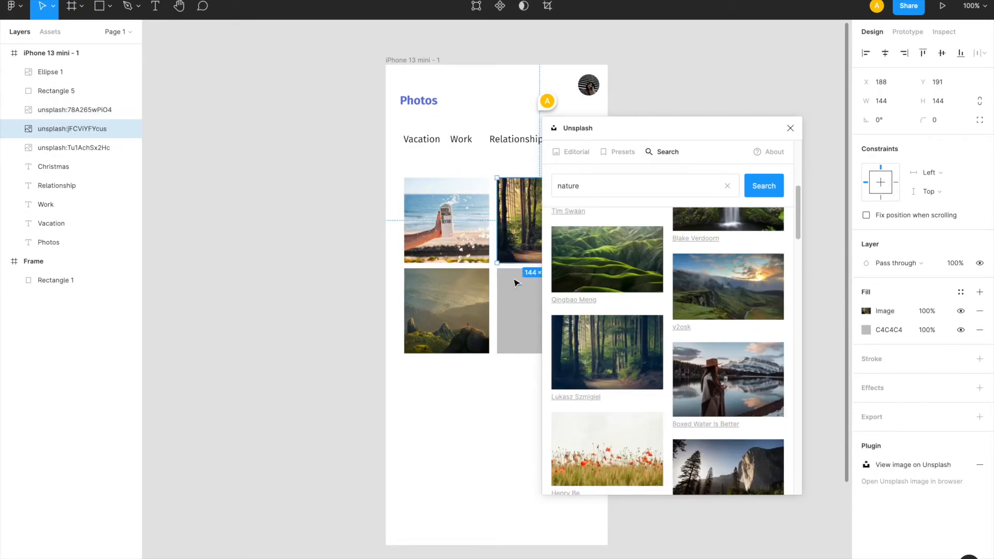
- Fill the lower-right square with the photo of the woman in a hat by the lake and close the plugin
left_click(726, 372)
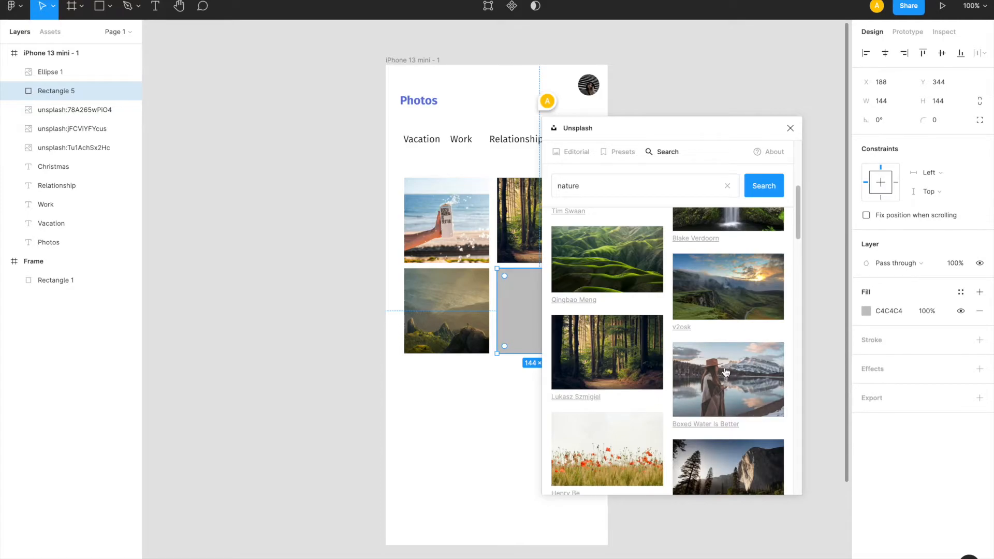
left_click(726, 371)
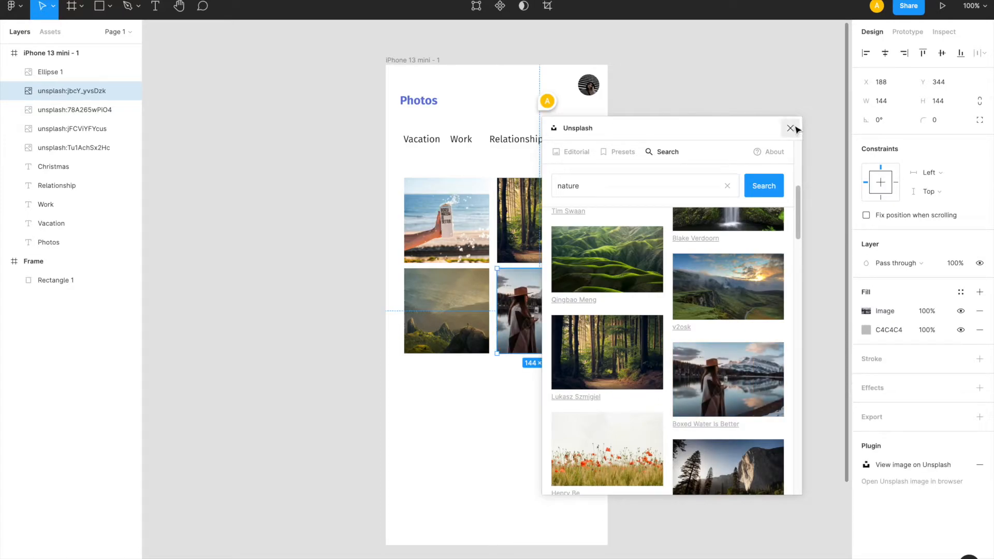
left_click(790, 128)
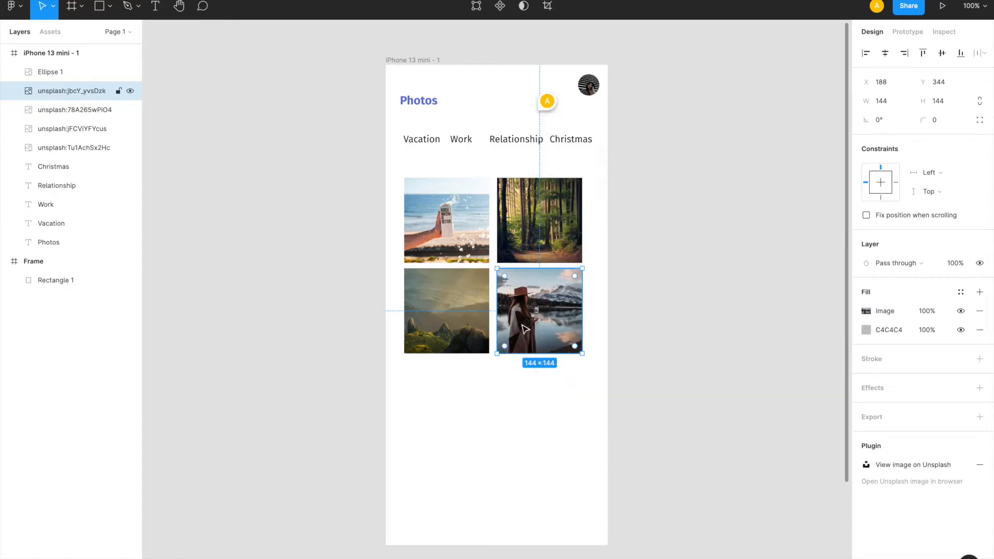
- Set the width of the upper-left beach photo to 288
left_click(534, 202)
left_click(425, 221)
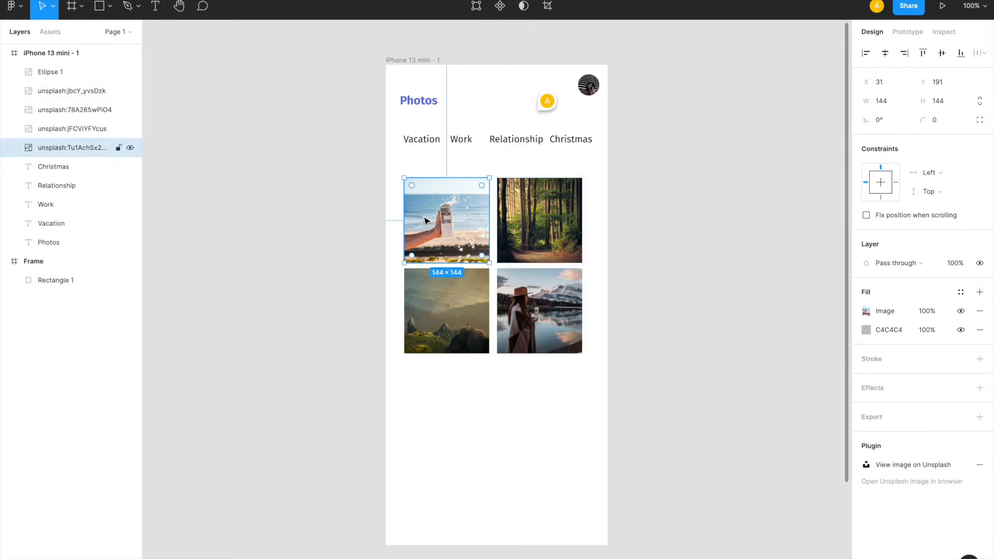
left_click(516, 219)
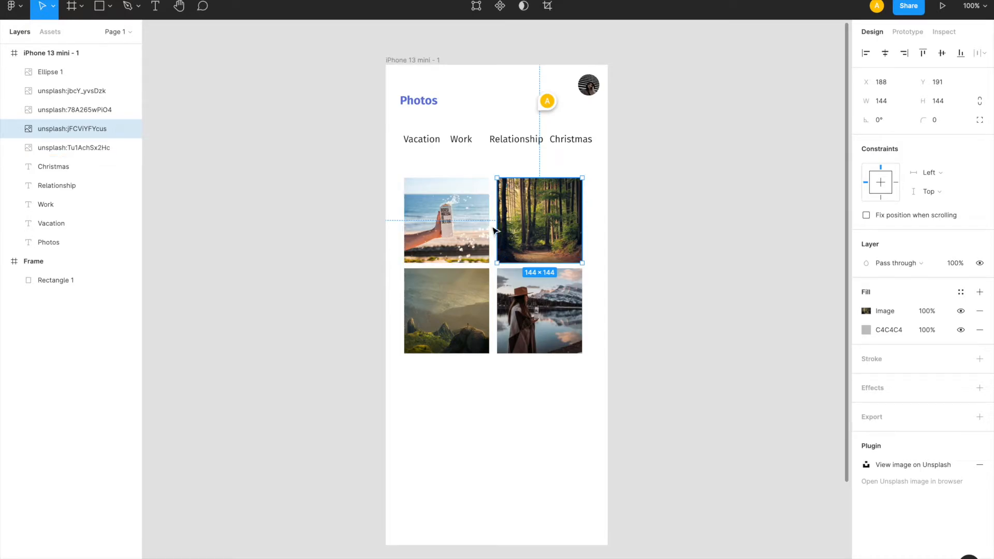
left_click(486, 224)
left_click(903, 103)
type("288")
key("Return")
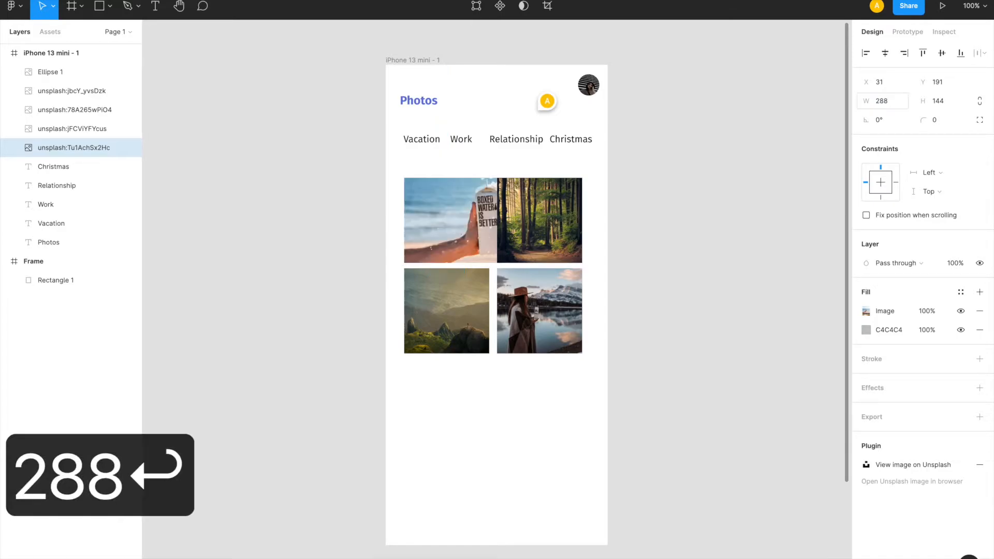
- Shift the two lower photos down and move the forest photo under the beach photo's left half, to about X 31, Y 346
left_click(537, 320)
left_click(477, 303, "shift")
left_click_drag(522, 315, 521, 358)
left_click(548, 205)
left_click_drag(548, 207, 458, 301)
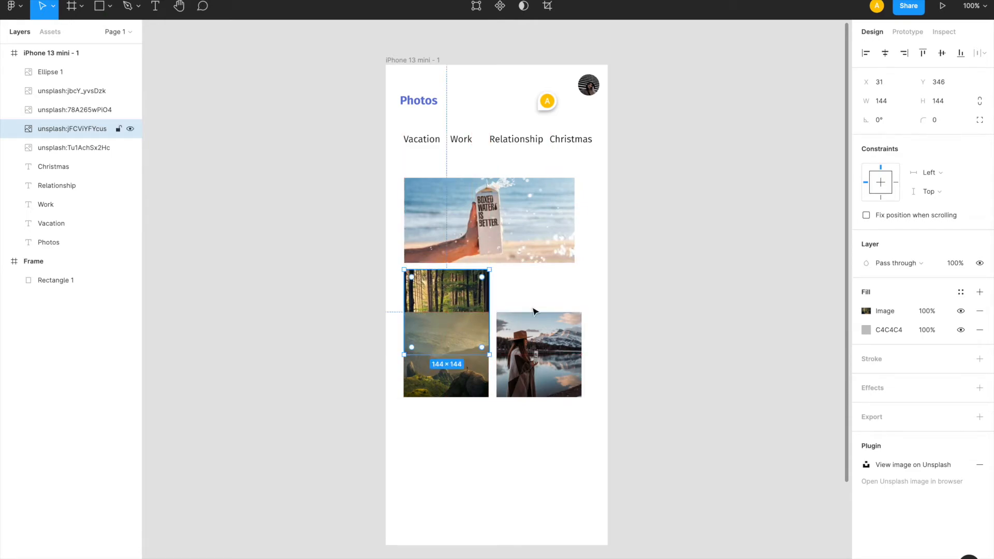
- Move the lake photo up beside the forest photo, to about X 181, Y 346, and check its spacing to the beach photo
left_click(540, 357)
left_click_drag(540, 357, 536, 314)
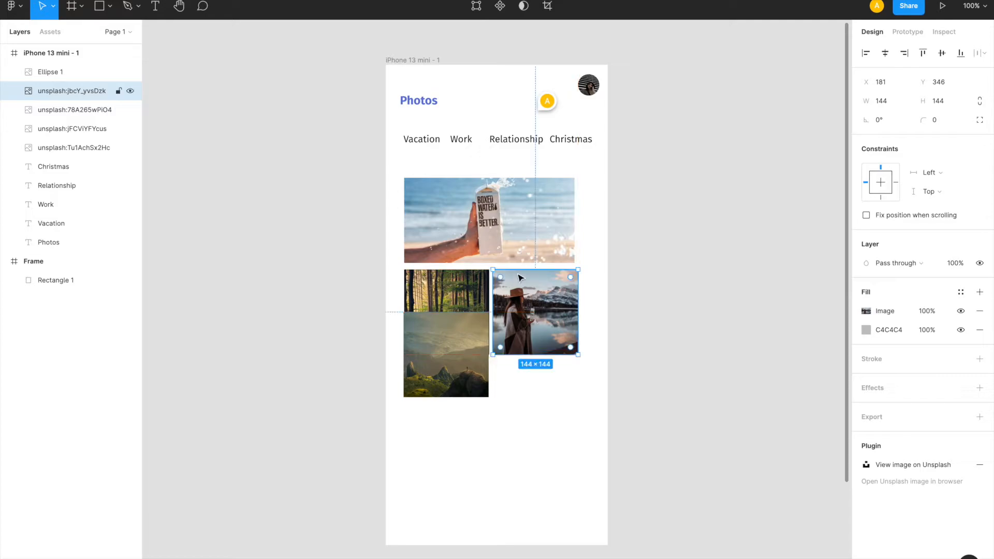
left_click(510, 247)
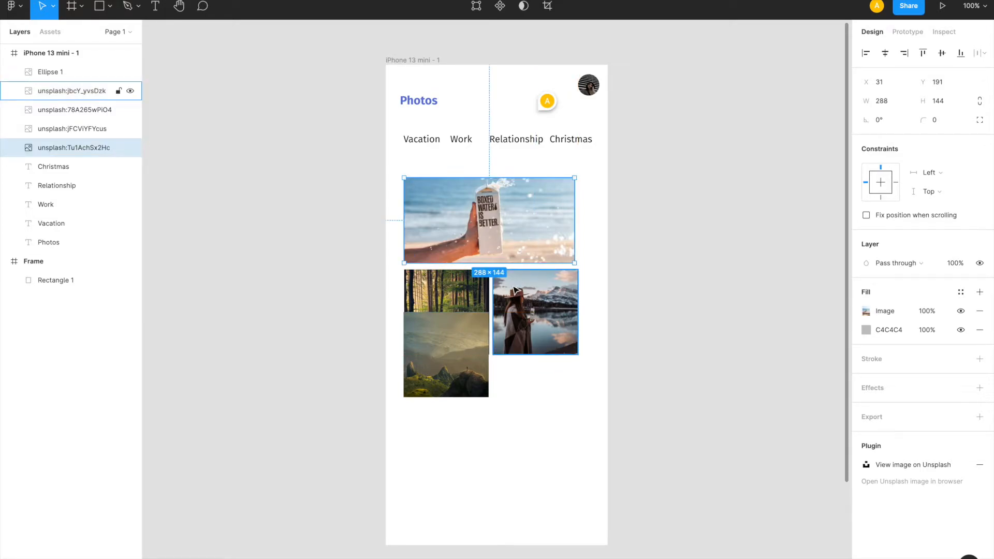
left_click(512, 310)
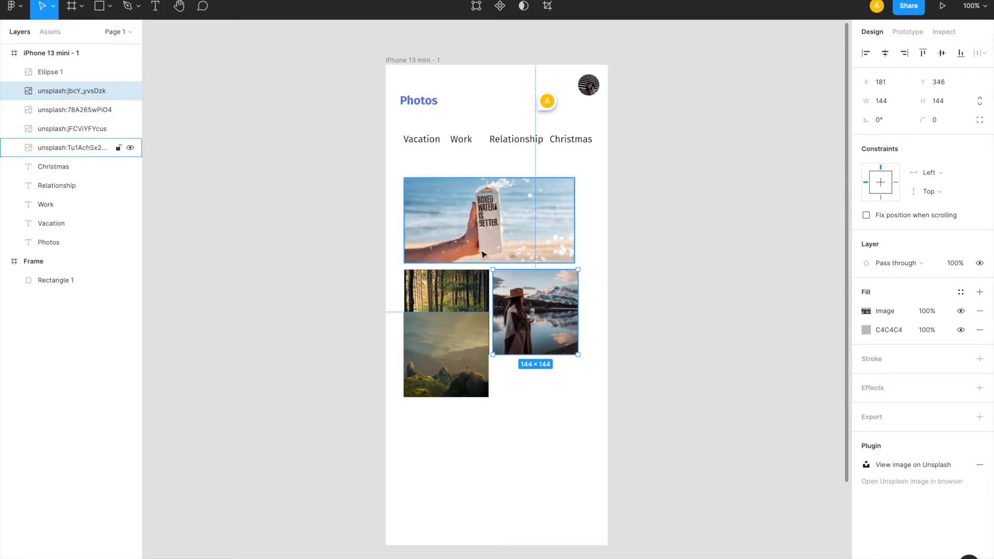
- Set the Y position of the forest and lake photos together to 340 and check the gap below the beach photo
left_click(466, 290, "shift")
left_click(958, 82)
key("Down")
key("Down")
key("Down")
key("Down")
key("Down")
key("Down")
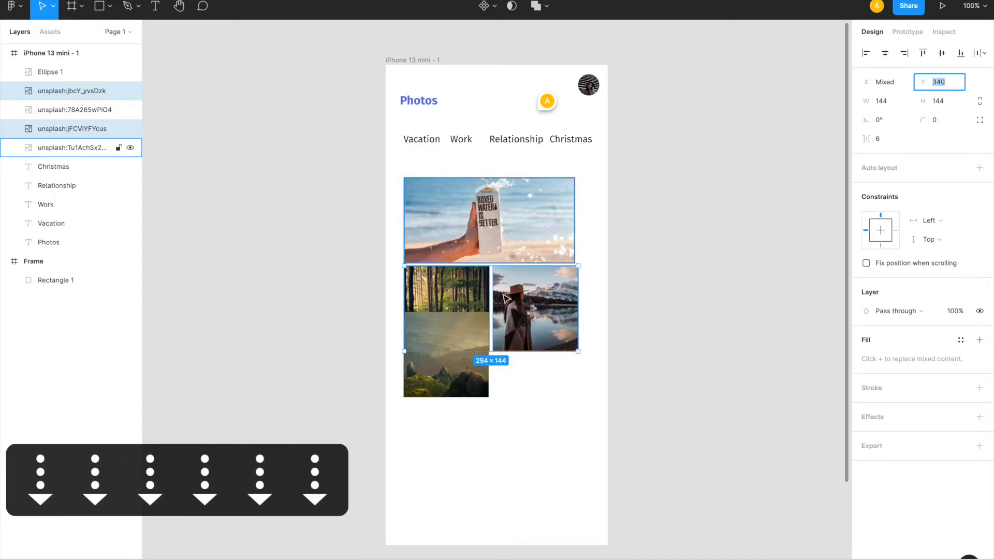
left_click(479, 308, "shift")
left_click(494, 232)
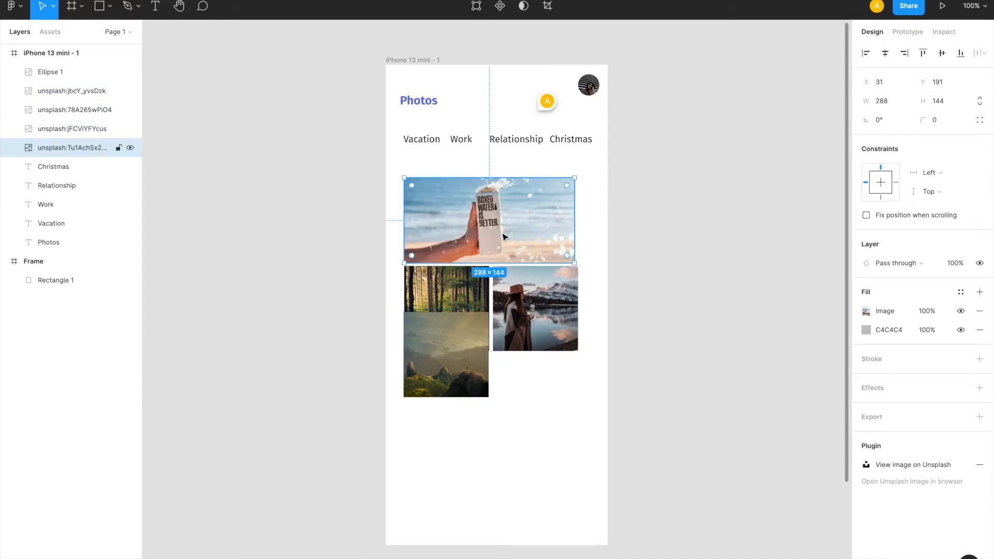
- Set the forest photo's Y position to 343
left_click(409, 323)
left_click(955, 91)
key("Up")
key("Up")
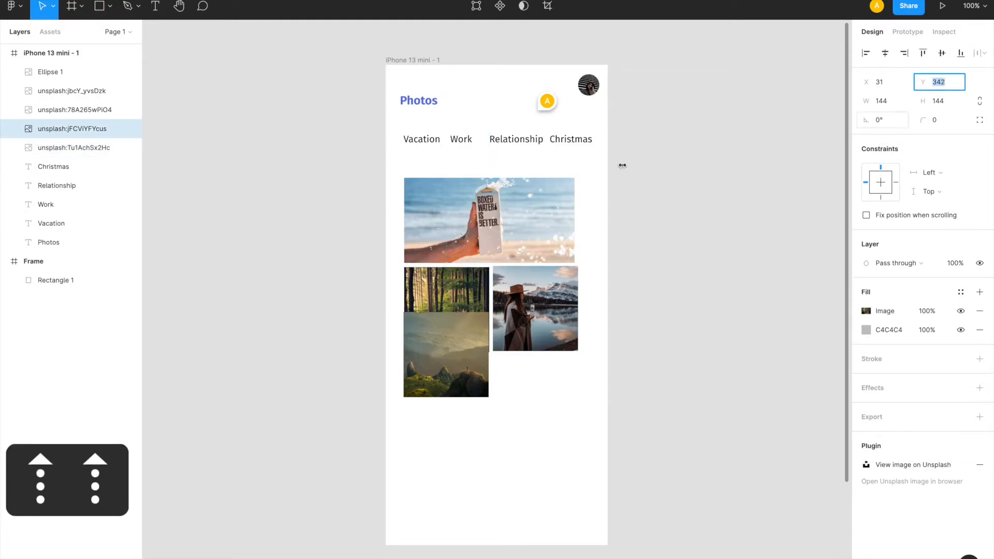
key("Up")
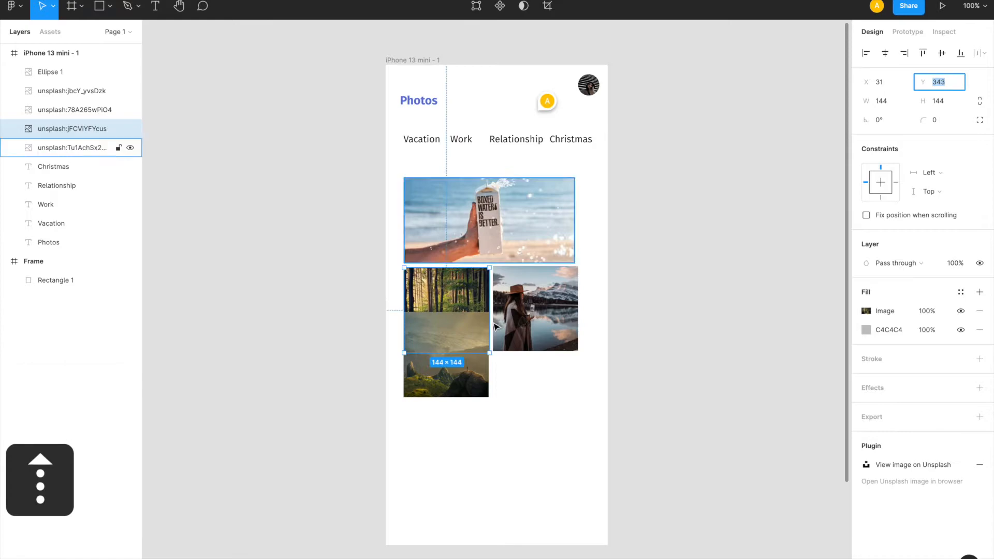
- Set the lake photo's Y position to 343 and measure its distance to the beach photo above
left_click(536, 309)
left_click(954, 82)
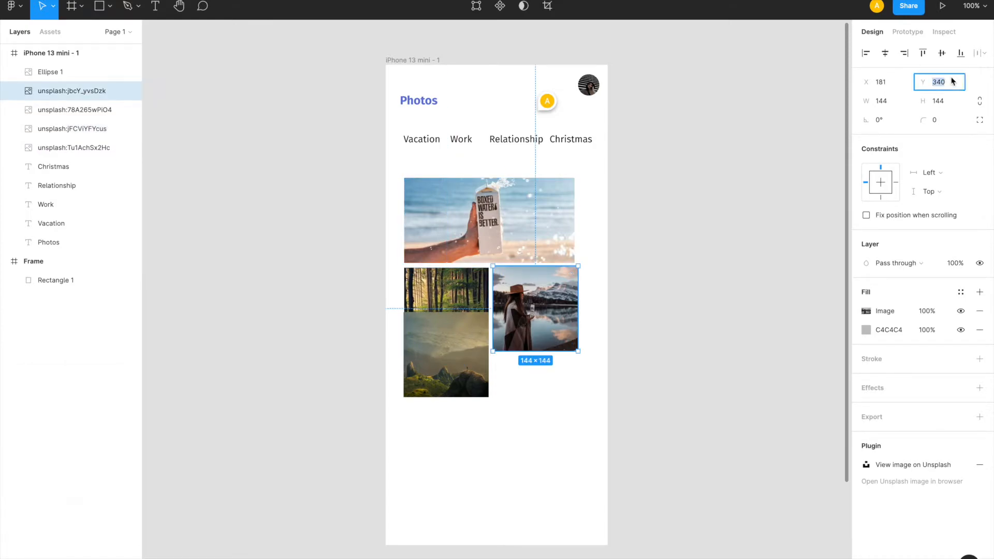
key("Up")
key("Up")
key("Up")
key("alt")
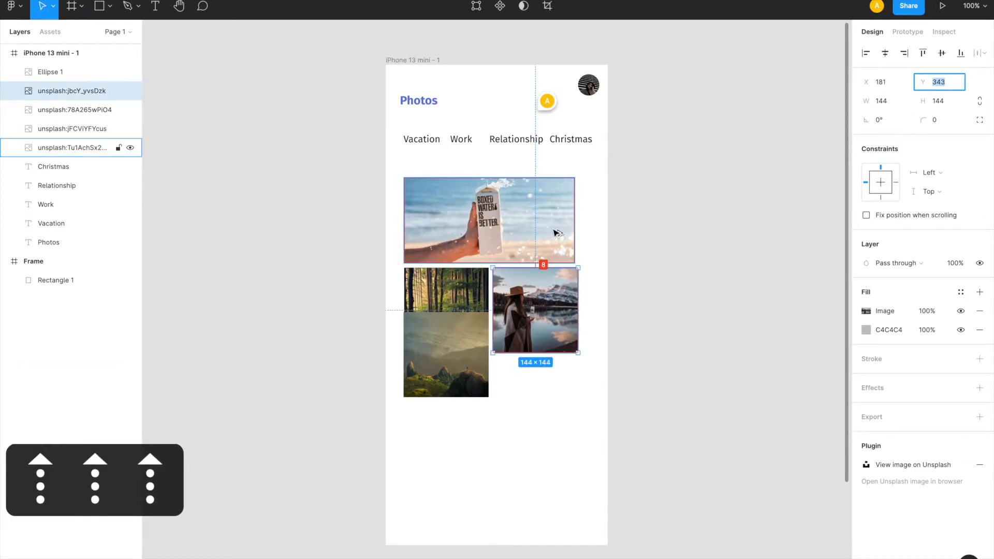
left_click(556, 234)
- Measure the gap between the lake and forest photos and set the lake photo's X position to 182
left_click(520, 311)
key("alt")
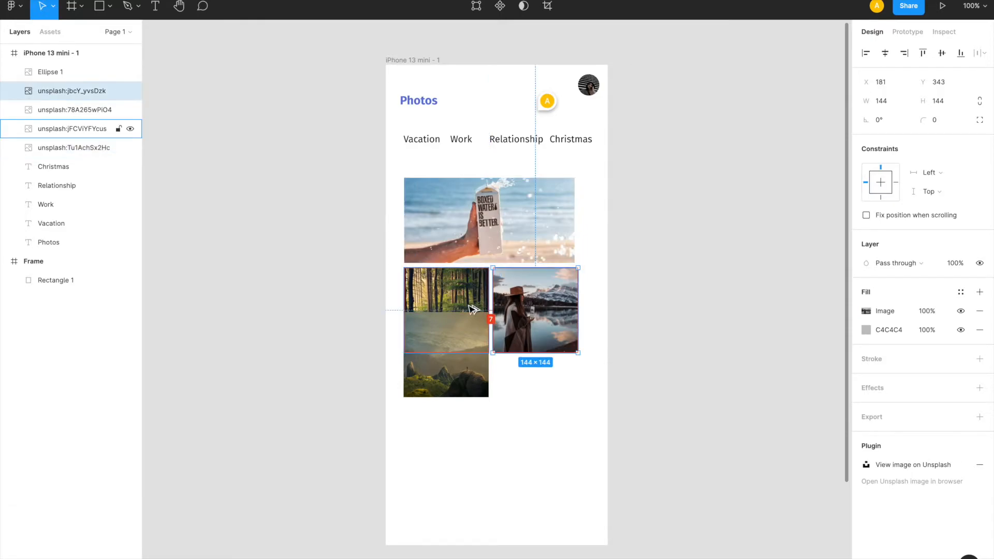
left_click(883, 82)
key("Up")
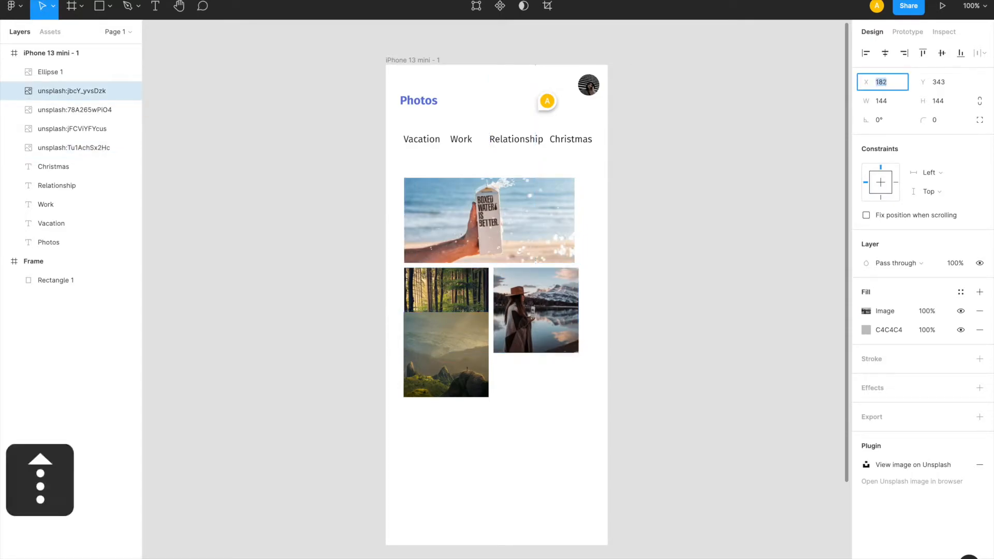
- Move the mountain photo below the two middle photos to about X 31, Y 495 and enlarge it to about 295 × 271
left_click_drag(456, 347, 457, 394)
left_click_drag(492, 446, 578, 518)
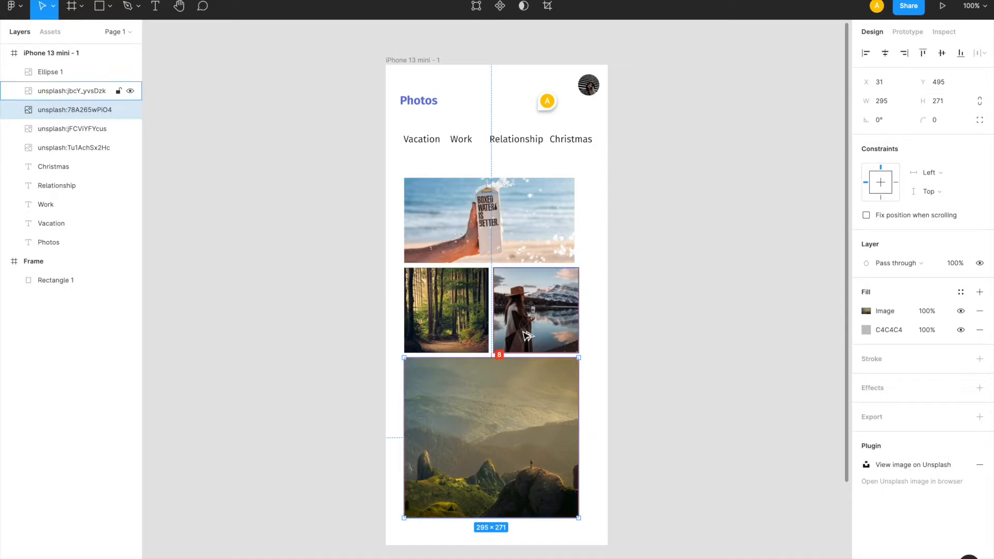
left_click(714, 368)
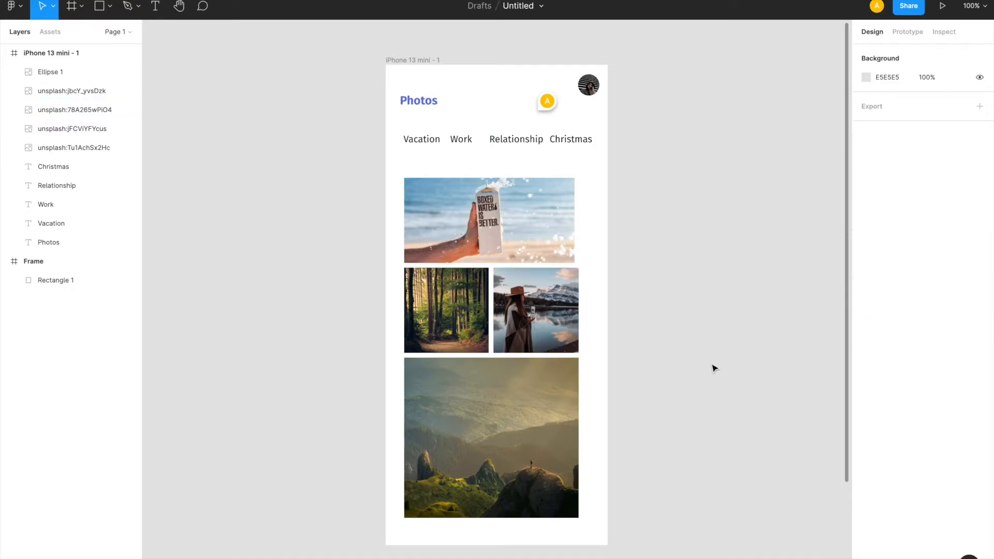
- Round the corners of the beach photo with a corner radius of 8
left_click(544, 238)
left_click(937, 124)
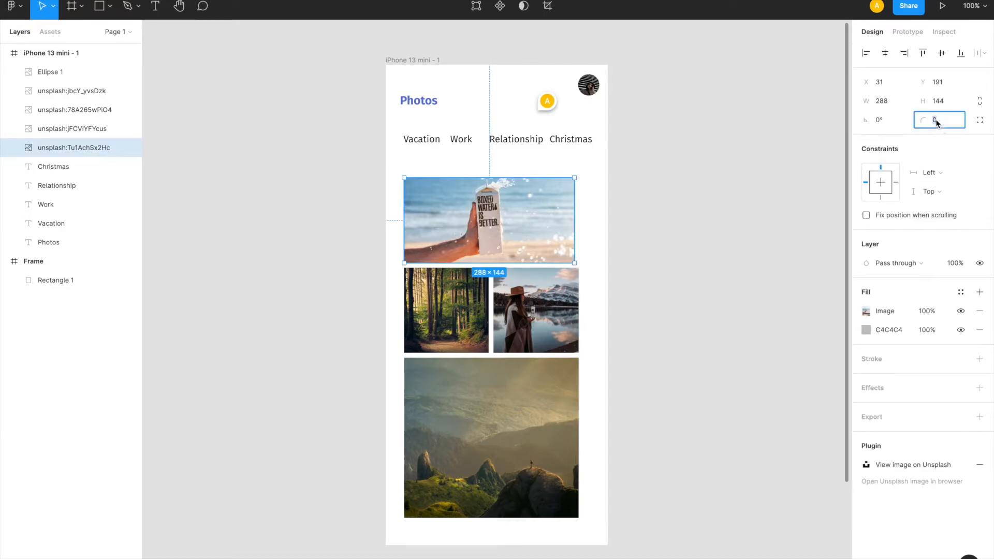
type("2")
key("Return")
left_click(945, 127)
type("8")
key("Return")
- Set the corner radius of the forest, lake and mountain photos to 8
left_click(466, 303)
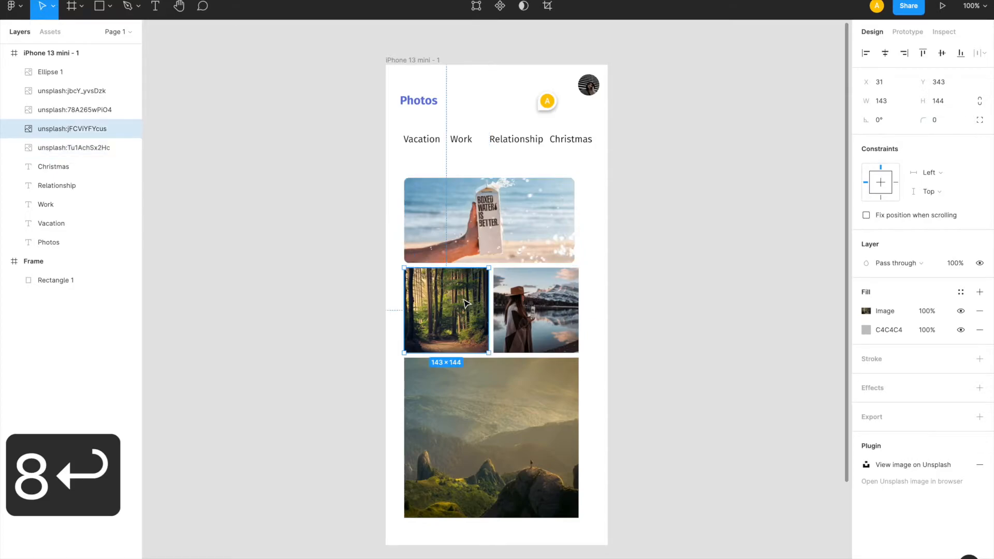
left_click(511, 305, "shift")
left_click(497, 429, "shift")
left_click(940, 124)
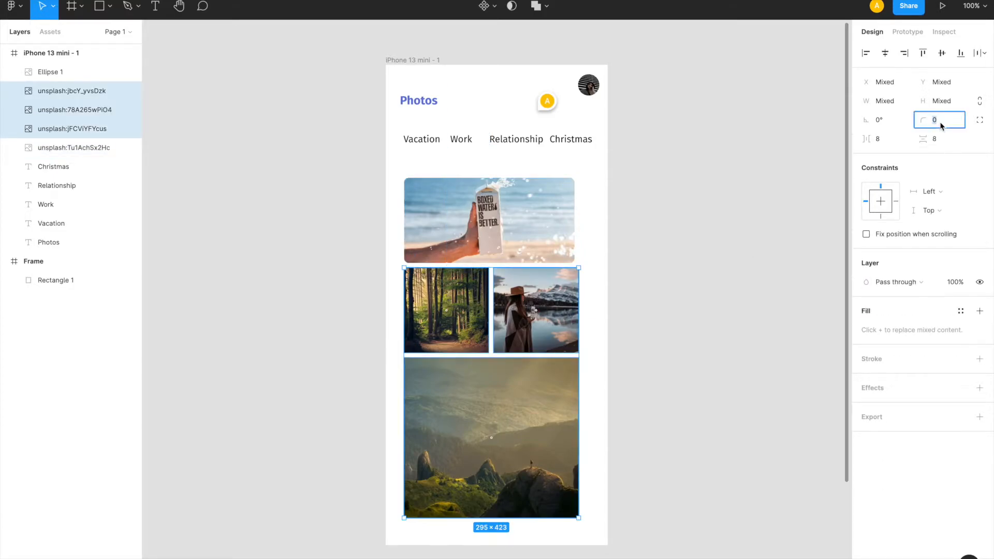
type("8")
key("Return")
left_click(717, 225)
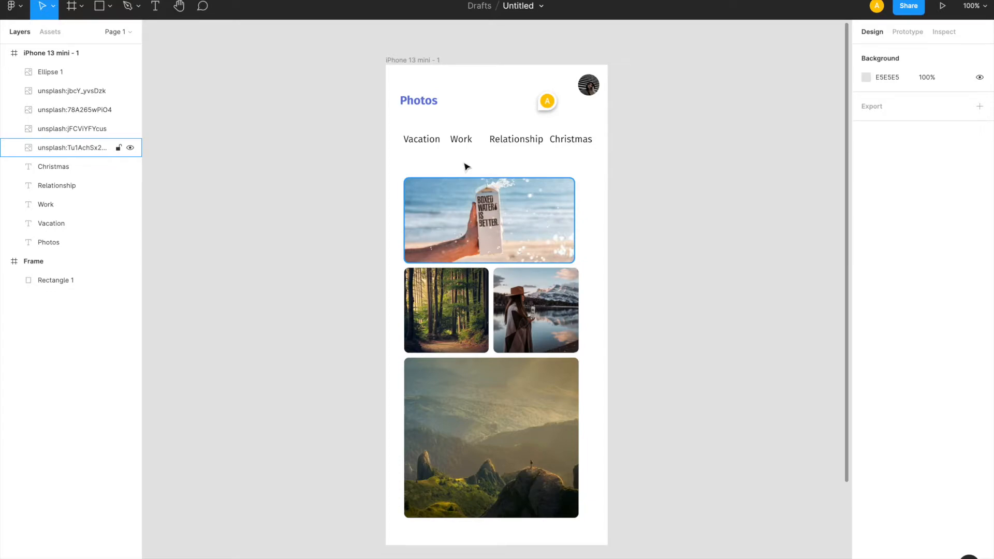
- Wrap the Vacation, Work, Relationship and Christmas labels in one frame and move it to about X 28, Y 127
left_click(431, 144)
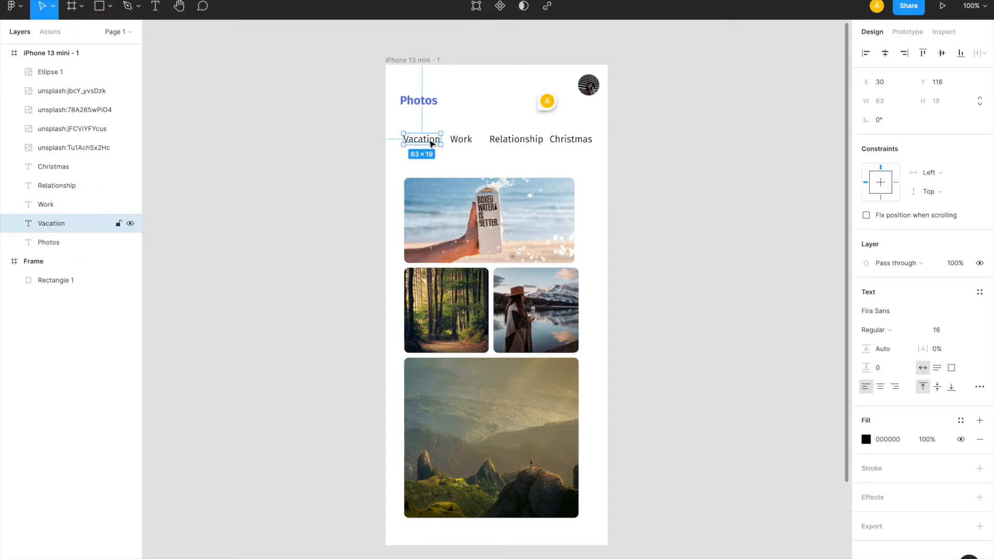
left_click(469, 144, "shift")
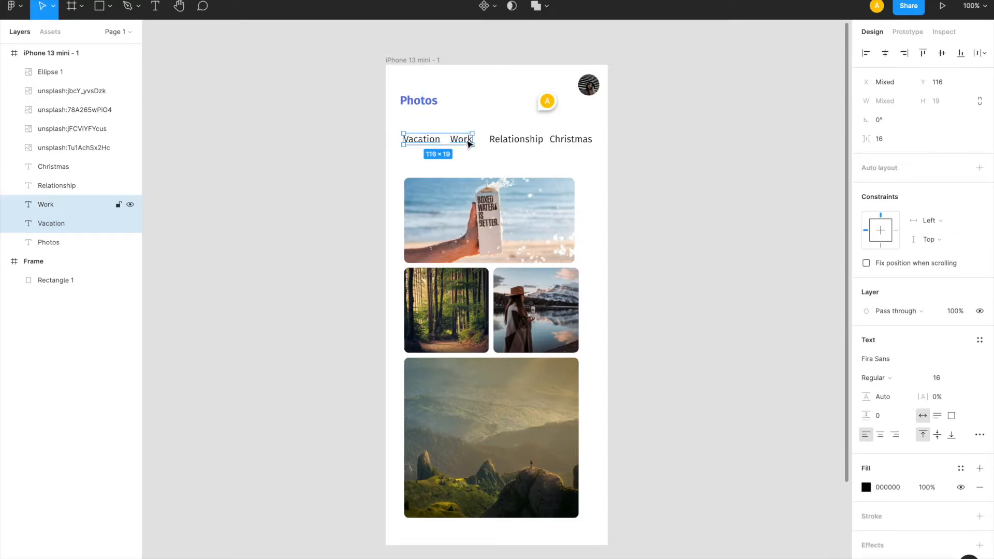
left_click(514, 145, "shift")
left_click(566, 143, "shift")
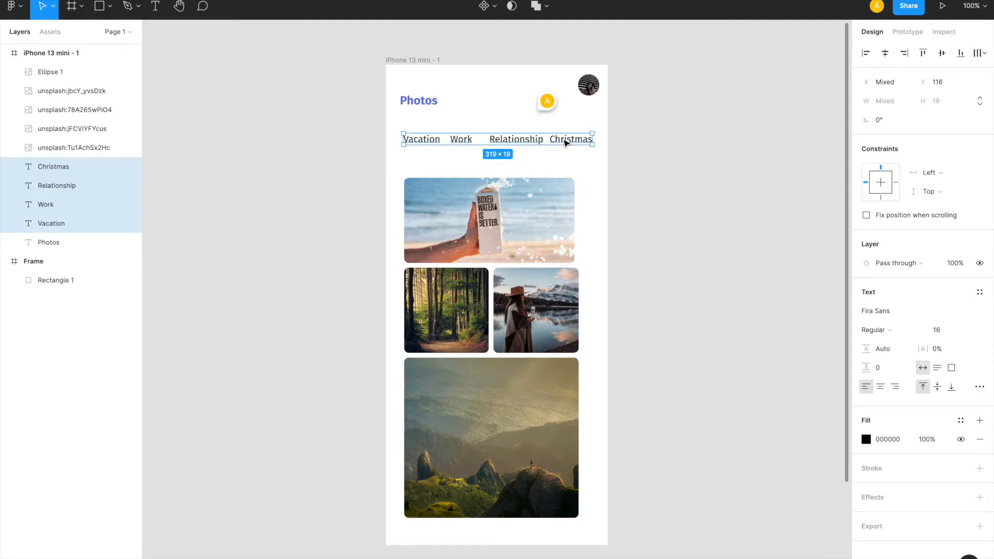
key("ctrl+alt+g")
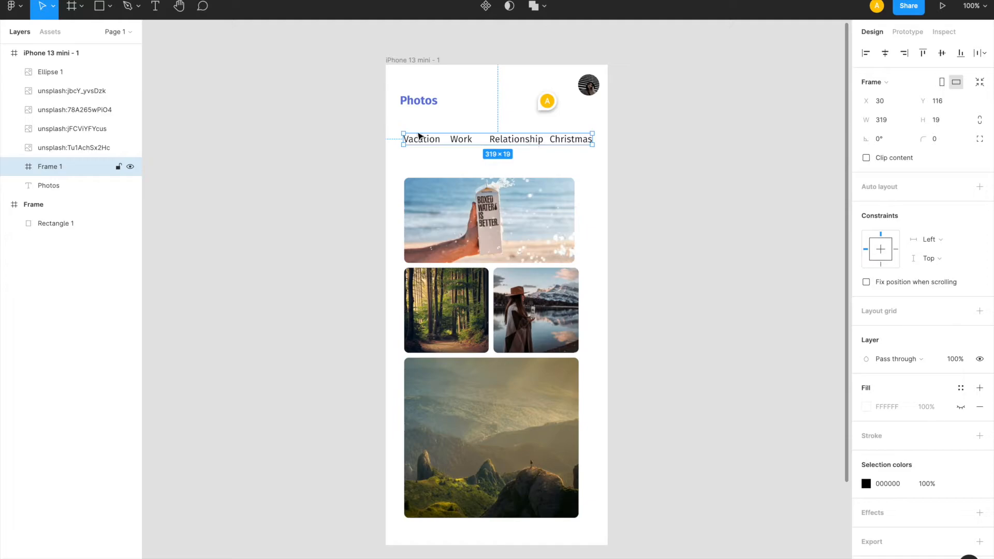
mouse_move(431, 138)
left_mouse_down()
mouse_move(461, 162)
mouse_move(447, 138)
mouse_move(430, 146)
left_mouse_up()
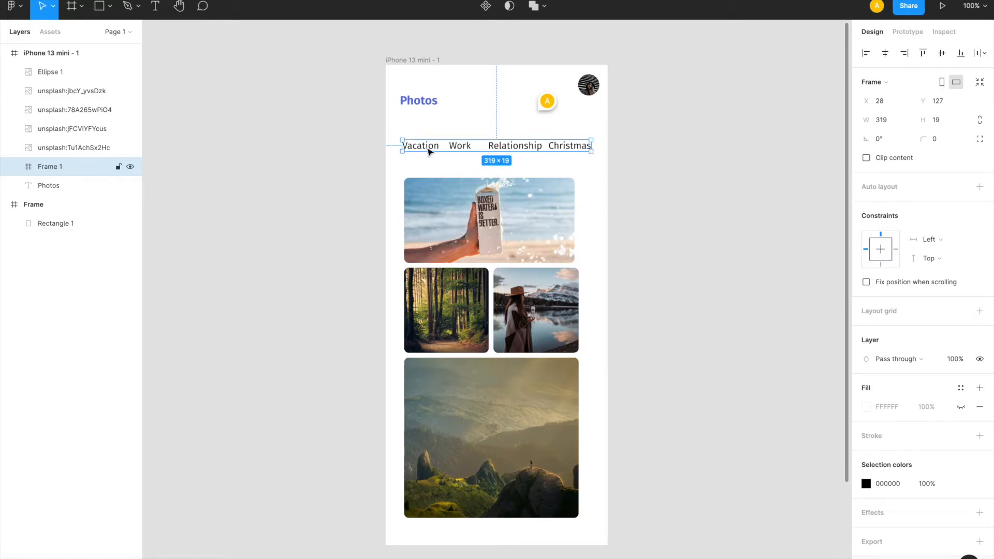
- Draw a rectangle about 73 × 24 over the Vacation label and place its layer inside the labels' frame directly above Vacation
double_click(428, 151)
scroll(429, 151, "up", 5)
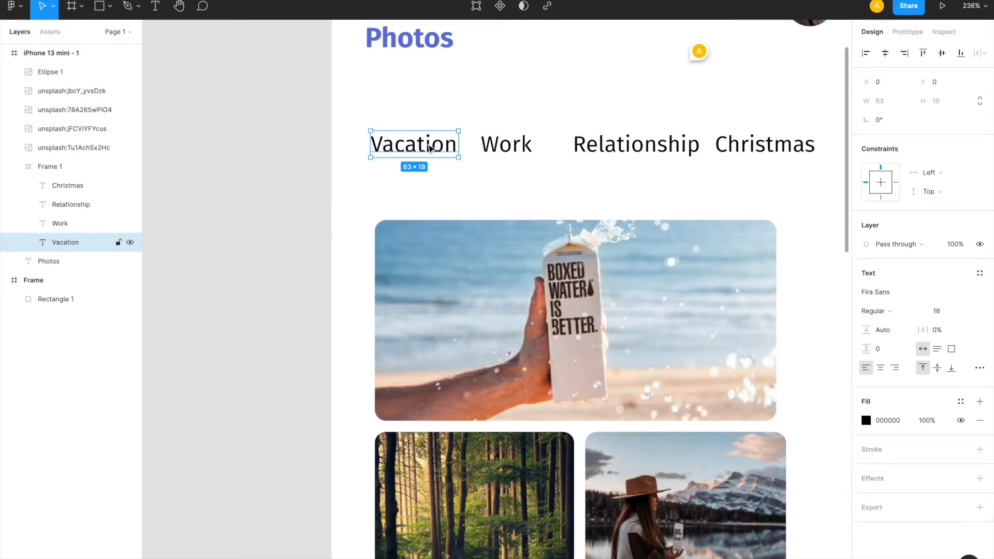
key("r")
mouse_move(381, 125)
left_mouse_down()
mouse_move(448, 139)
mouse_move(467, 158)
left_mouse_up()
left_click_drag(382, 137, 365, 138)
left_click_drag(36, 75, 67, 254)
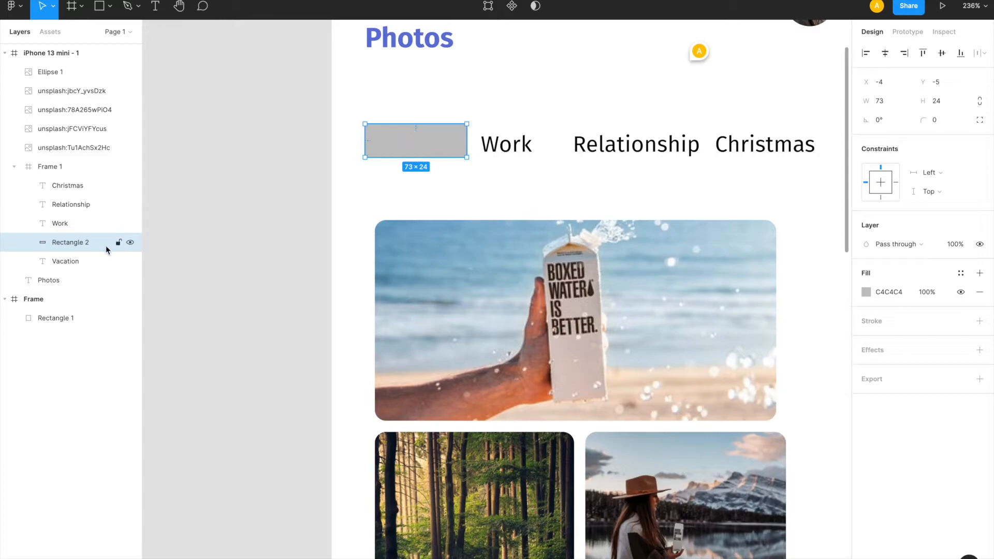
- Group the new rectangle with the Vacation label and name the group "Chosen Element"
left_click(67, 262, "shift")
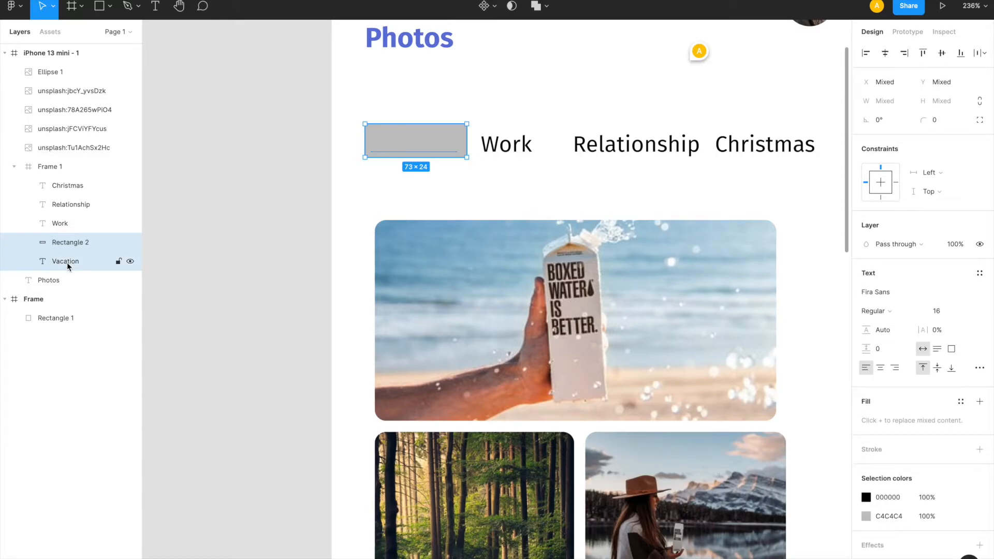
key("super+g")
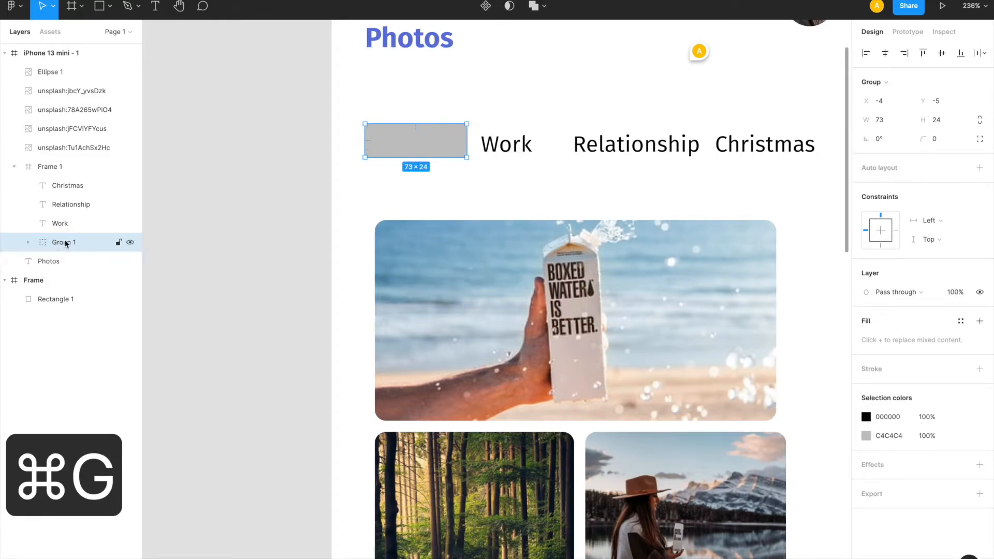
double_click(62, 242)
type("Chosen Element")
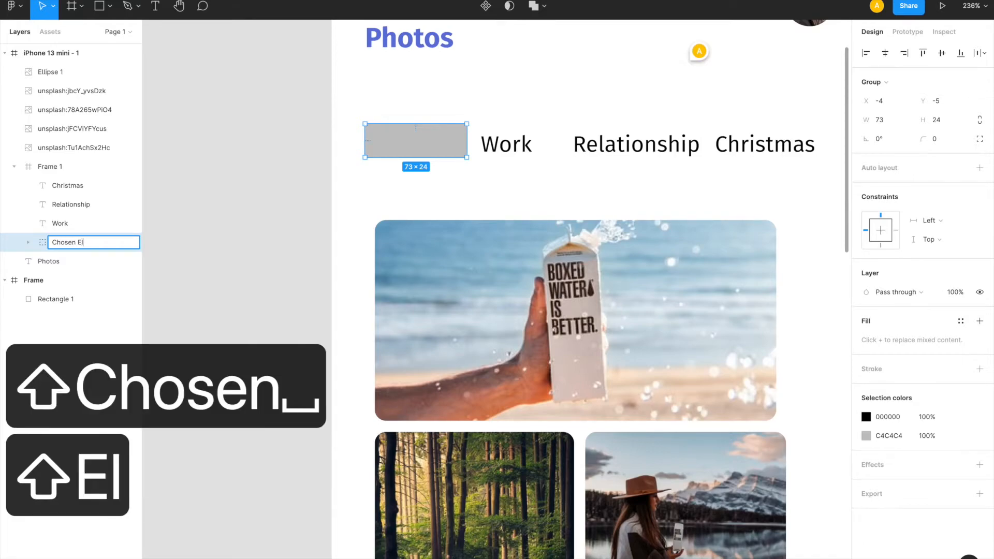
key("Return")
- Move the rectangle behind the Vacation text inside the Chosen Element group and set its corner radius to 4
left_click(29, 242)
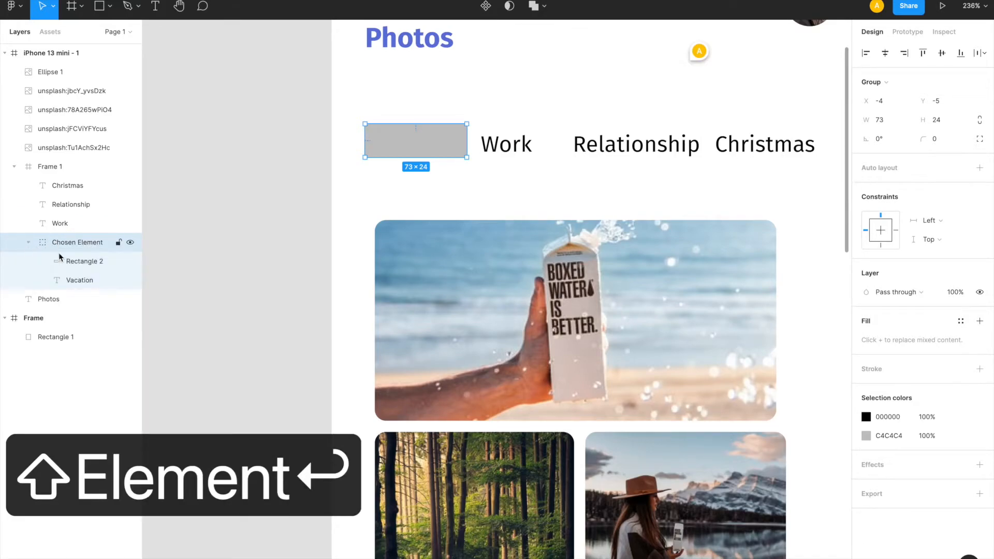
left_click_drag(72, 260, 72, 282)
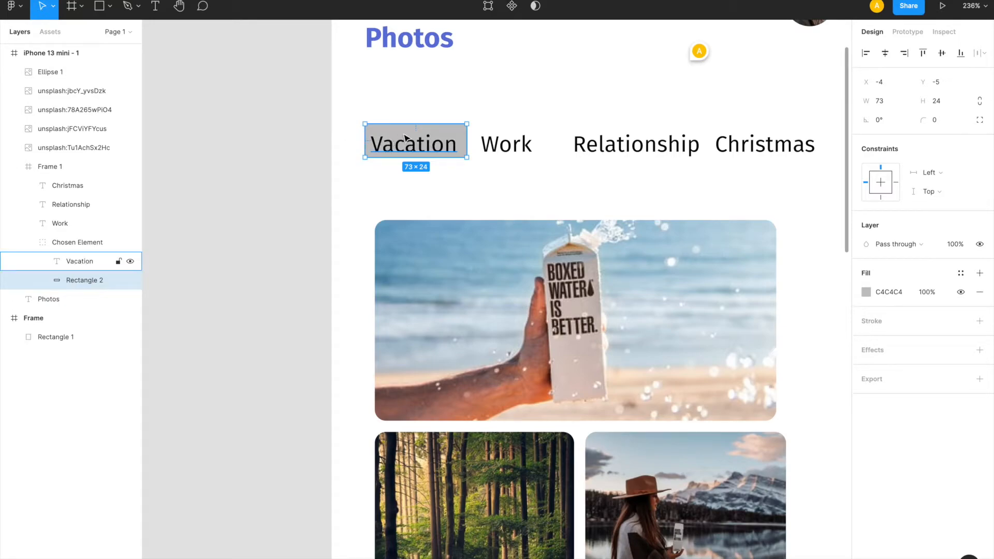
left_click(940, 120)
type("4")
key("Return")
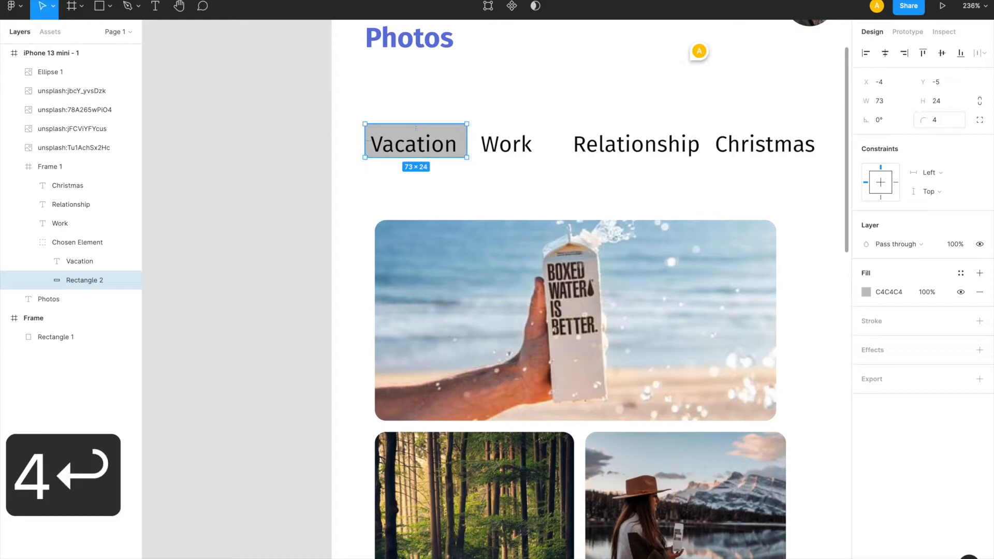
- Try filling the whole Chosen Element group with the Photos title's blue and undo that fill
left_click(409, 147)
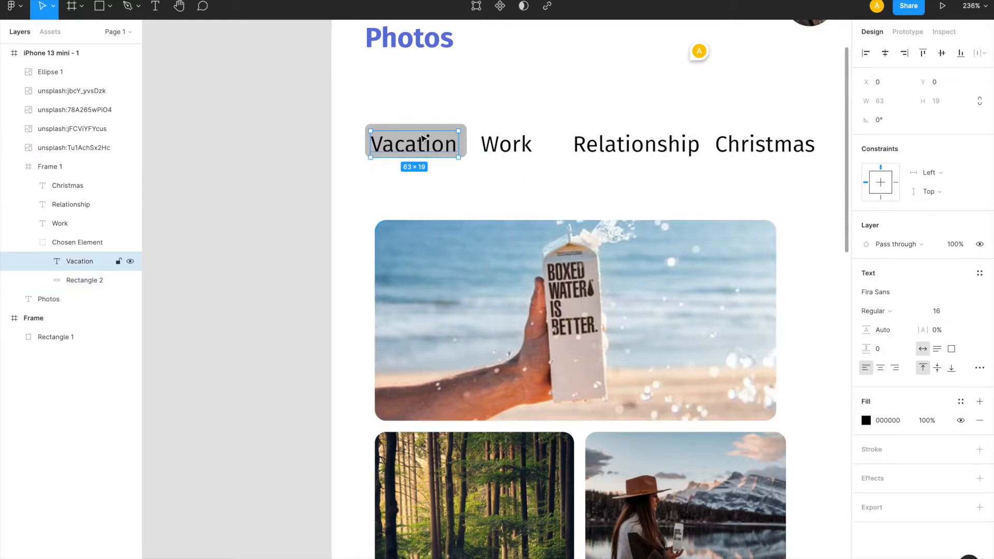
left_click(418, 126)
left_click(420, 138)
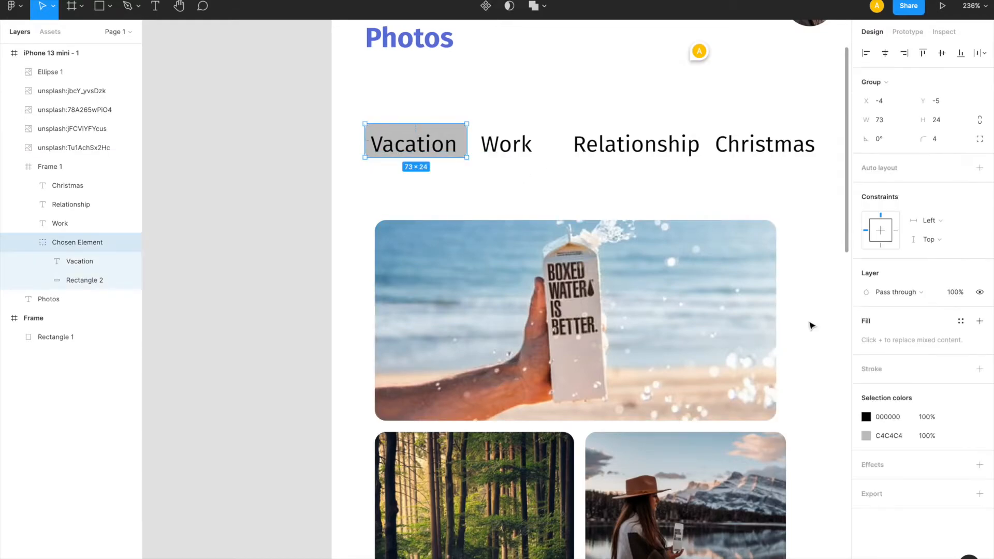
left_click(869, 438)
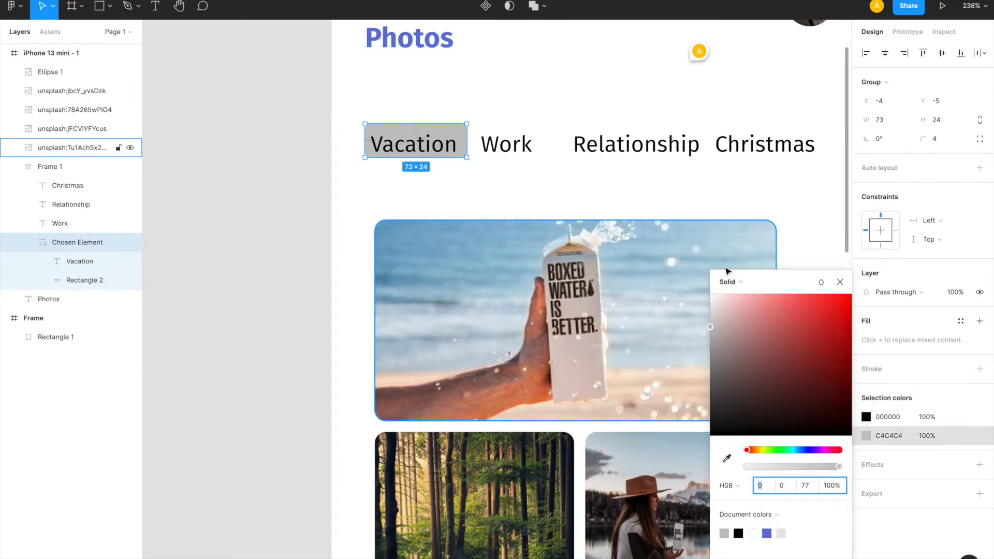
left_click(843, 283)
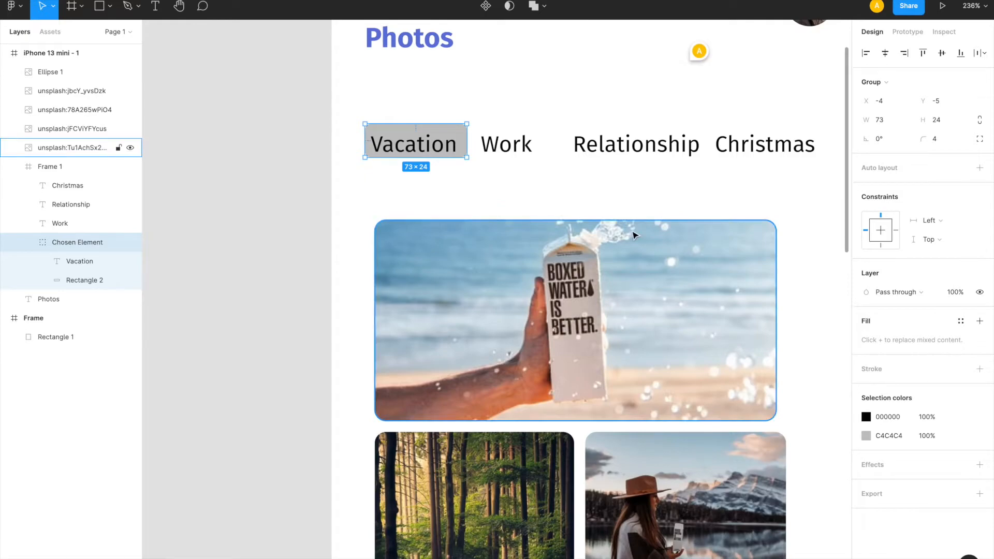
key("ctrl+c")
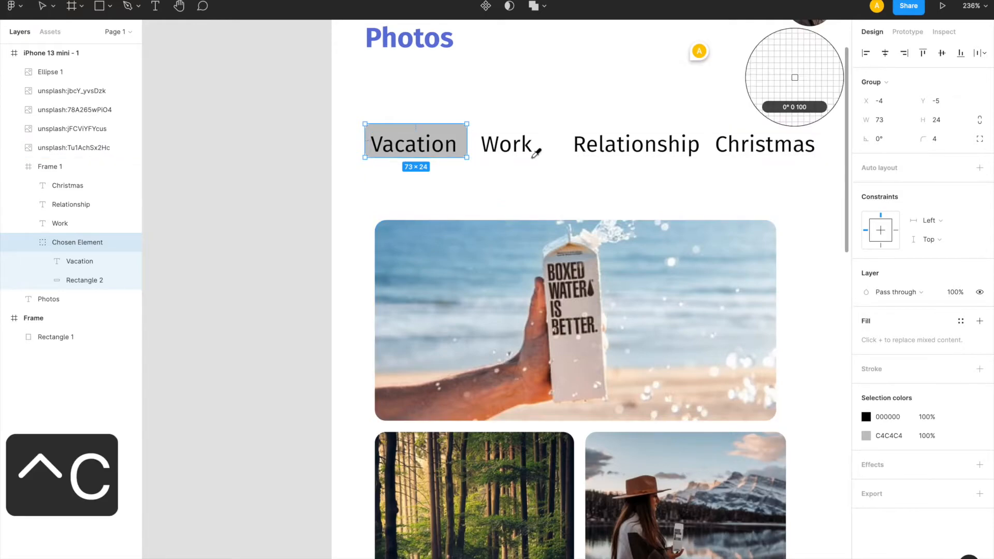
left_click(411, 43)
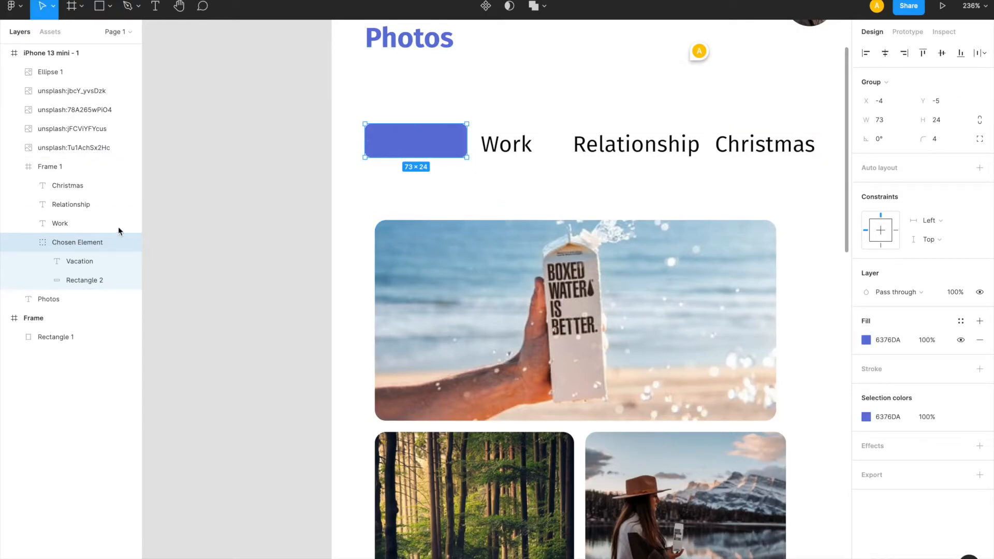
key("super+z")
key("super+z")
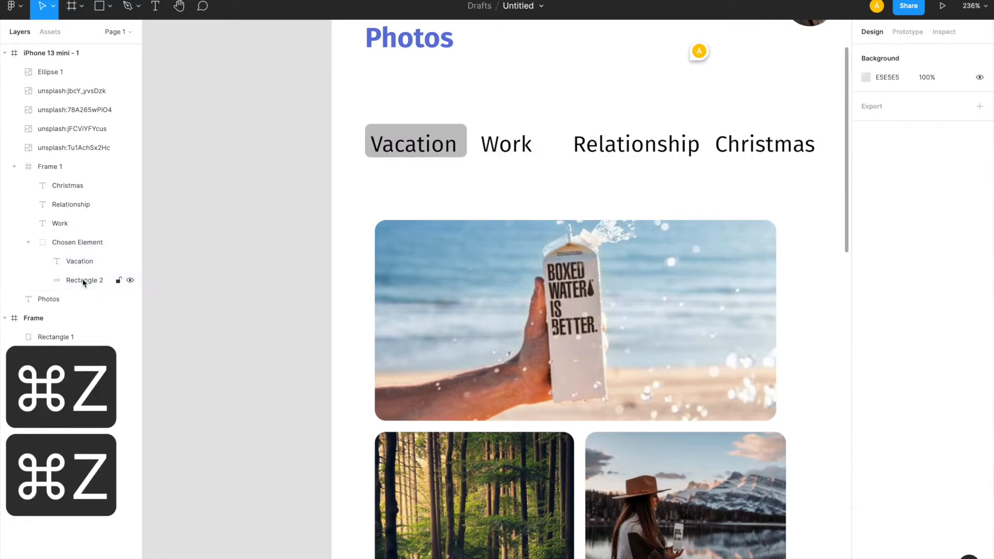
- Fill only the rectangle behind Vacation with the blue sampled from the Photos title
left_click(83, 282)
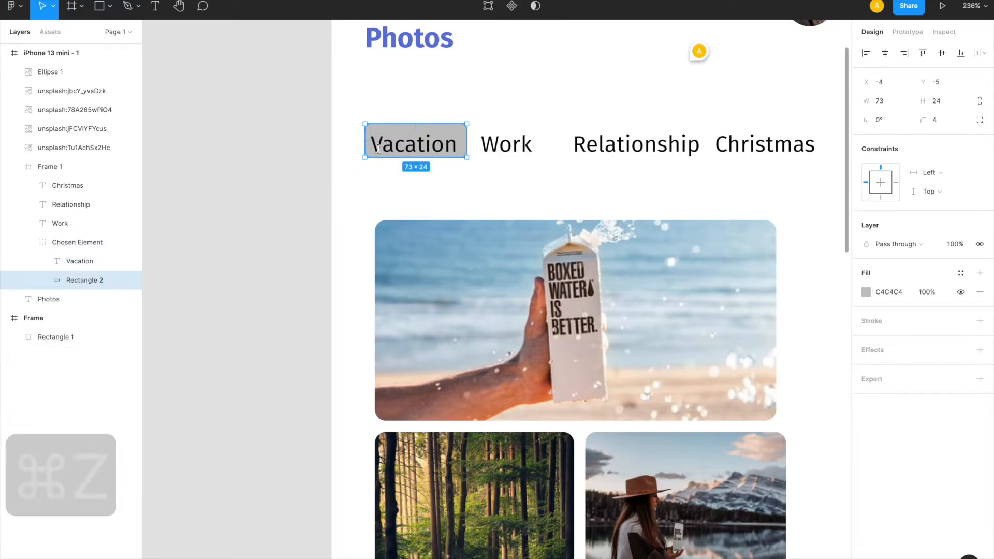
key("ctrl+c")
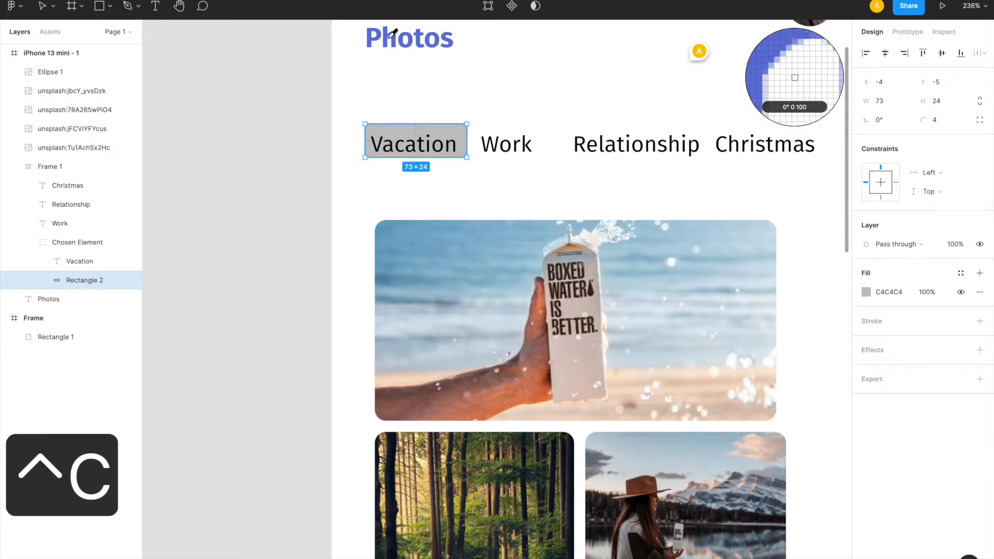
left_click(386, 41)
- Set the Vacation text's fill color to white (FFFFFF)
left_click(424, 145)
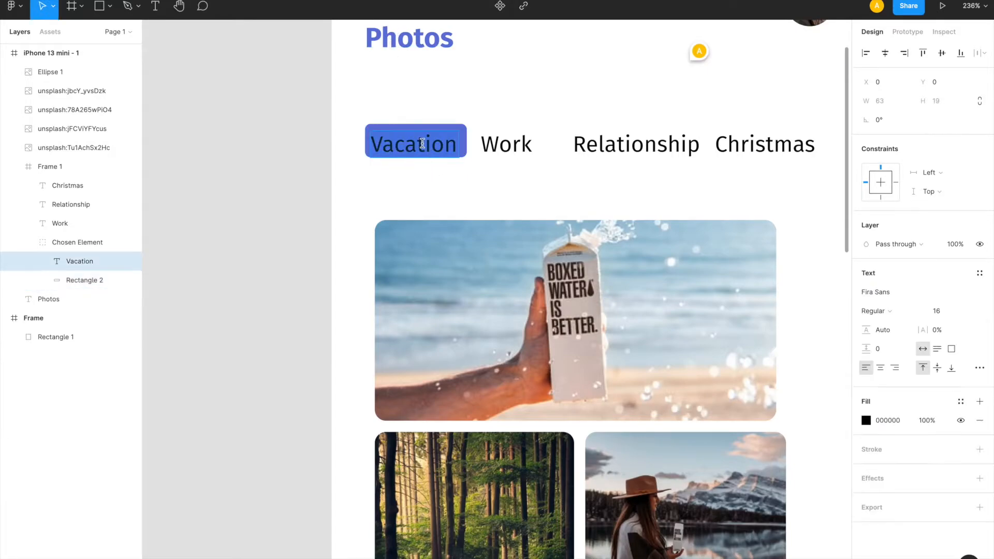
left_click(888, 420)
type("fff")
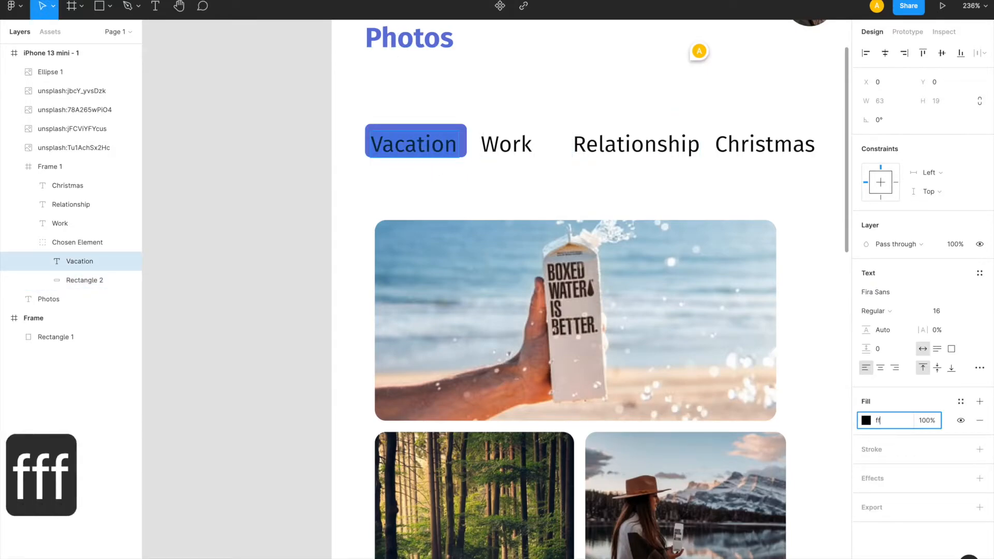
key("Return")
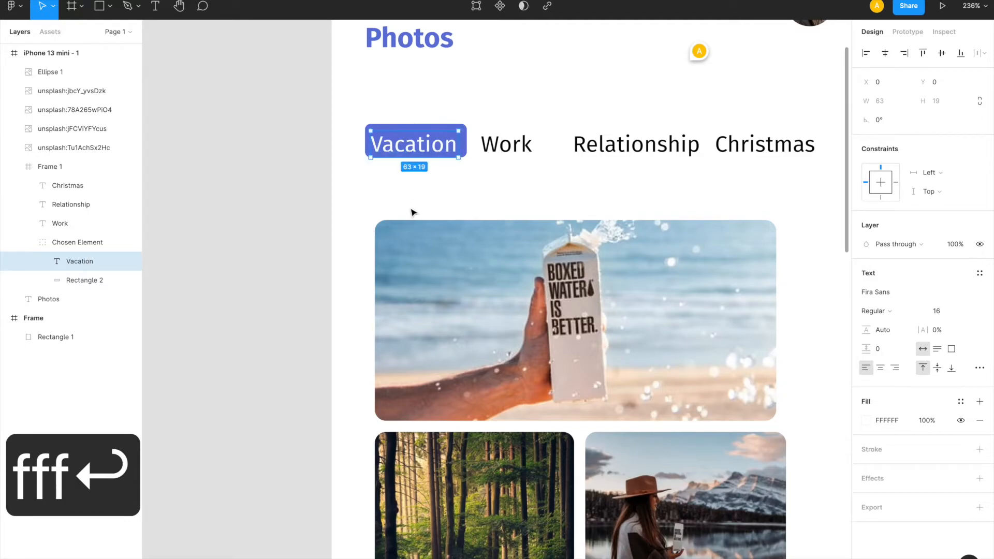
- Center the Vacation text horizontally and vertically on its blue rectangle
left_click(83, 280, "shift")
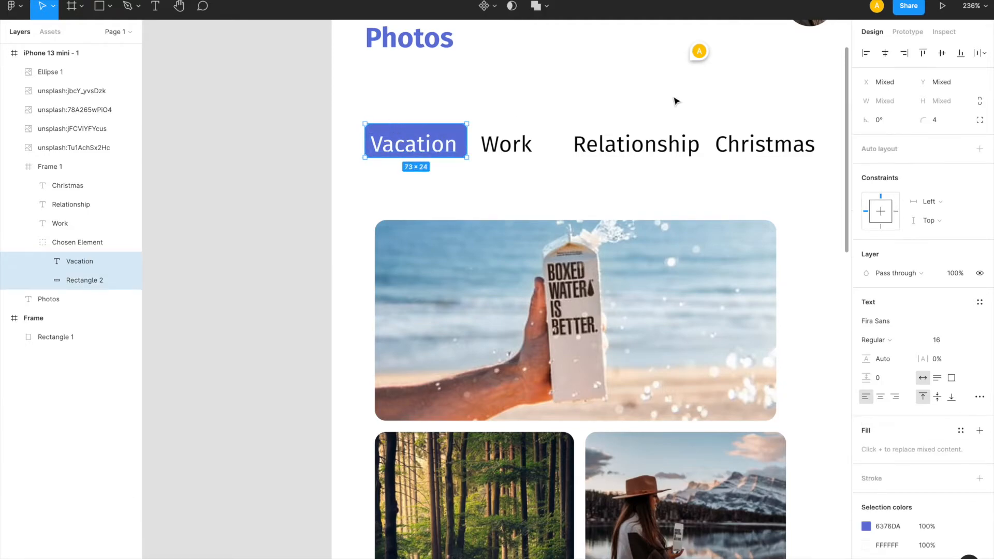
left_click(886, 53)
left_click(941, 53)
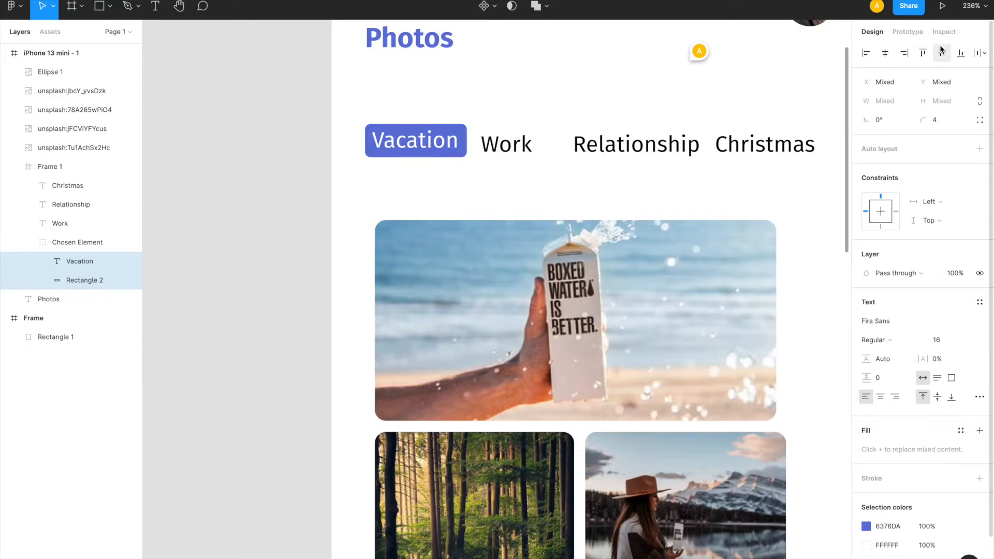
left_click(592, 196)
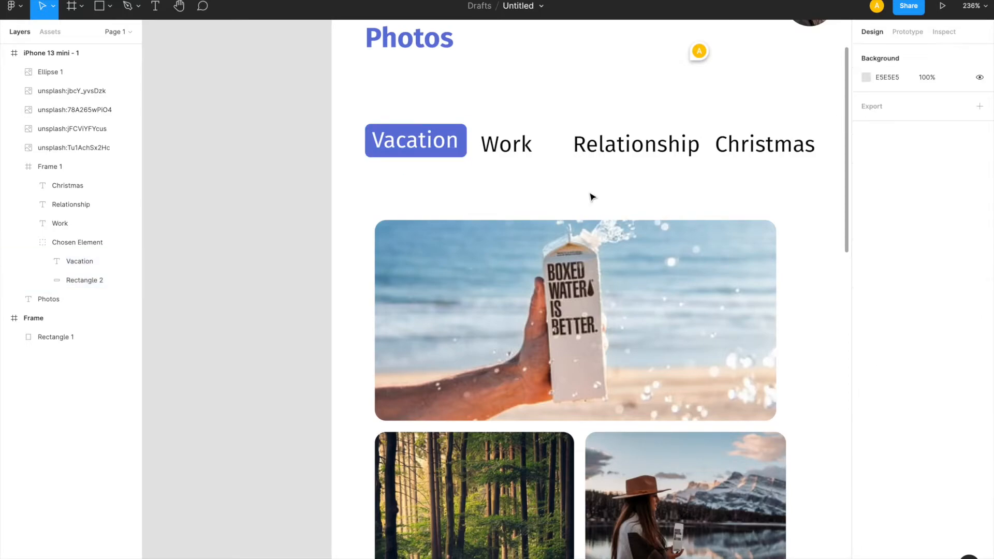
- Give the Chosen Element group behind Vacation a corner radius of 12 and a width of 88
left_click(464, 152)
left_click(945, 140)
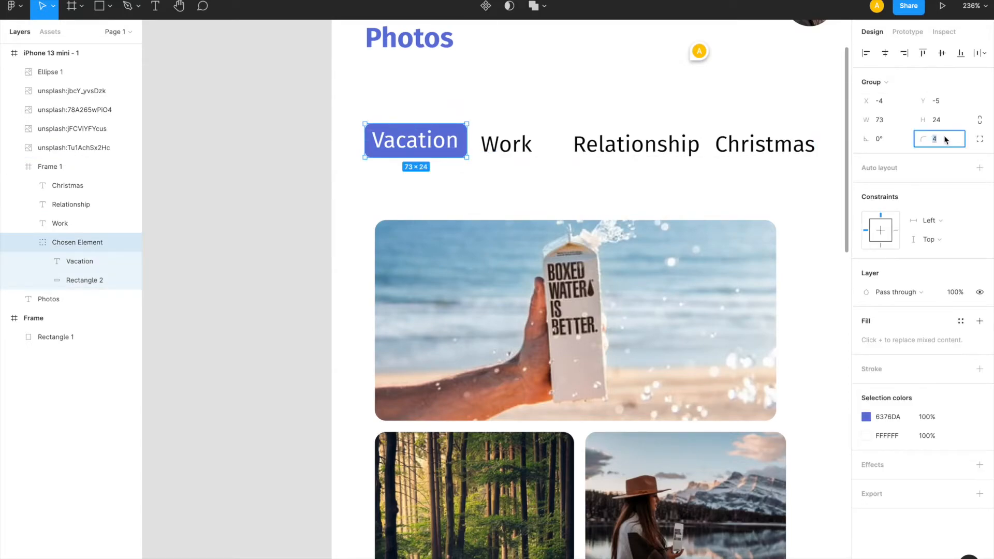
type("12")
key("Return")
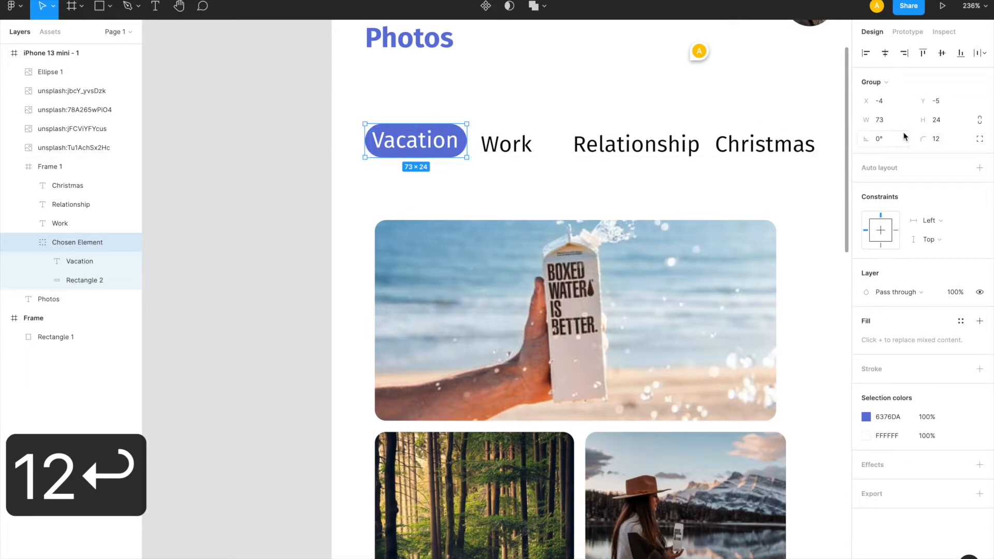
left_click(887, 119)
type("88")
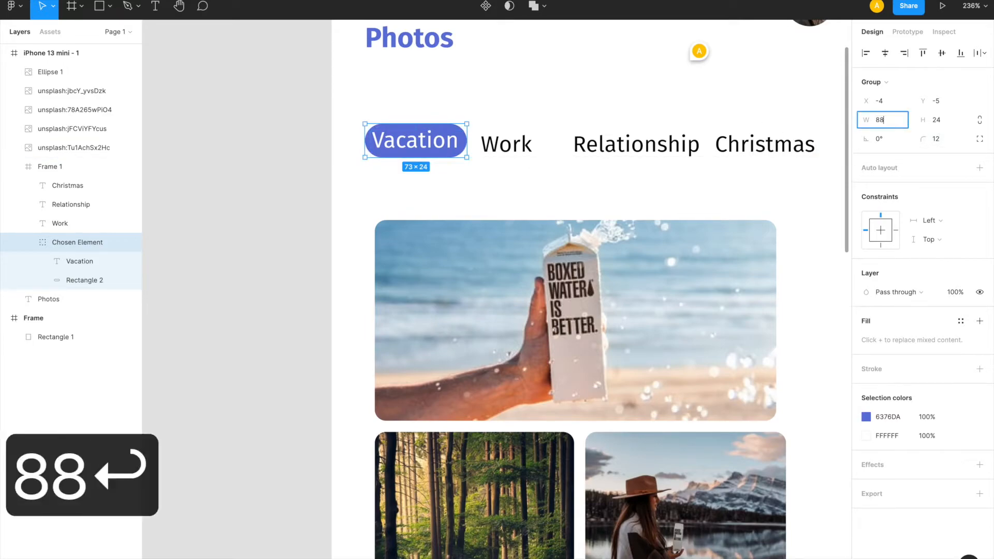
key("Return")
- Set the Vacation text to auto width with centered alignment and center it horizontally on its blue rectangle
double_click(432, 148)
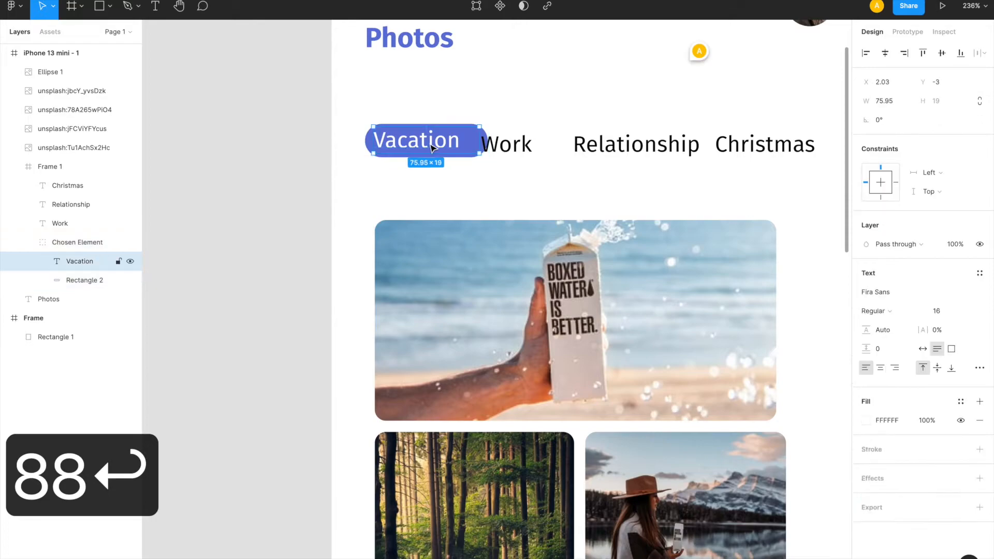
left_click(924, 350)
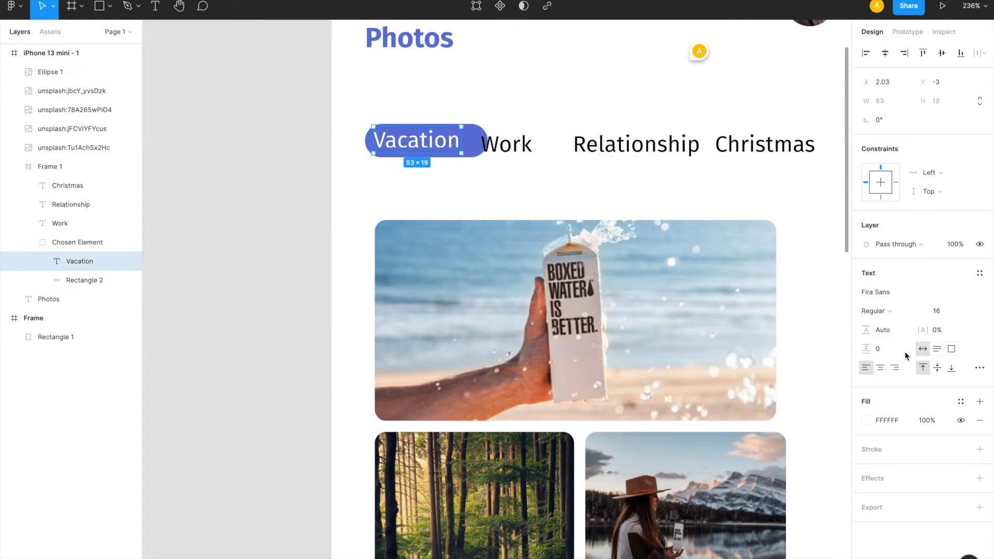
left_click(880, 368)
key("ctrl+a")
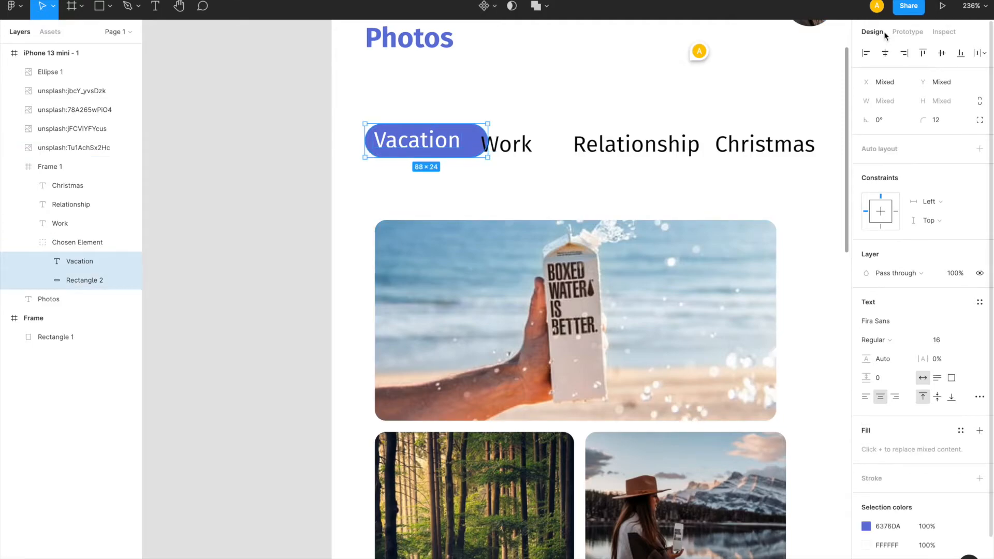
left_click(884, 53)
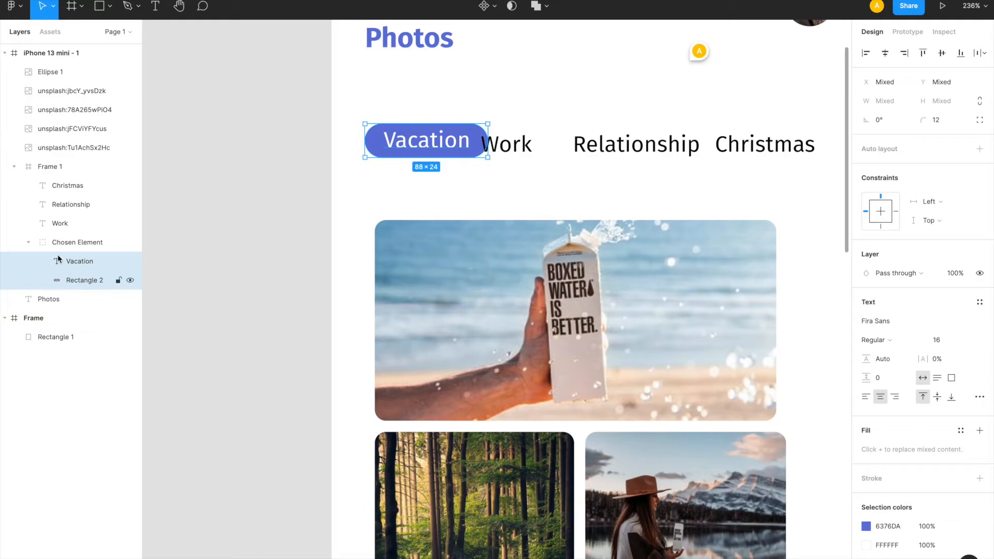
- Apply horizontal auto layout to Frame 1, which holds the four category labels
left_click(29, 244)
left_click(47, 248)
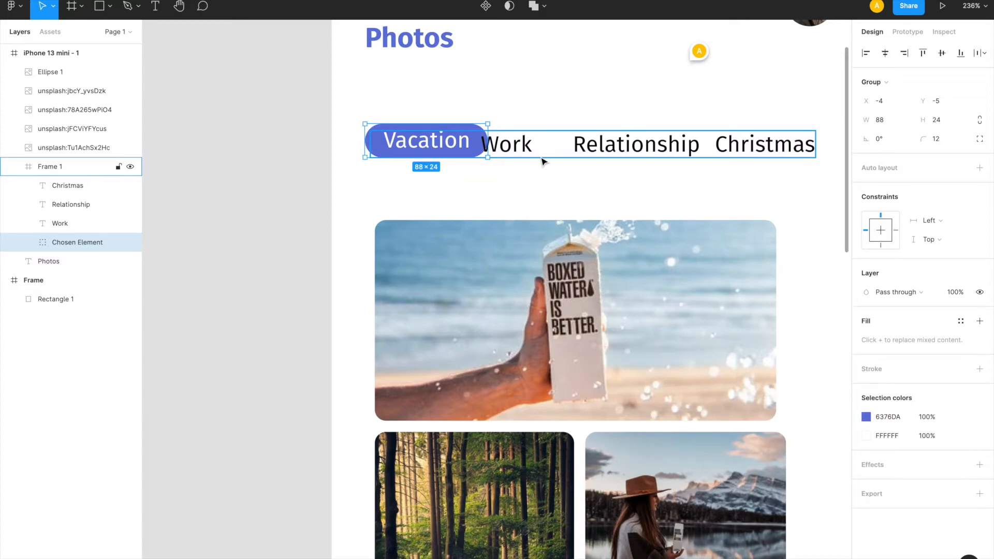
key("shift+Return")
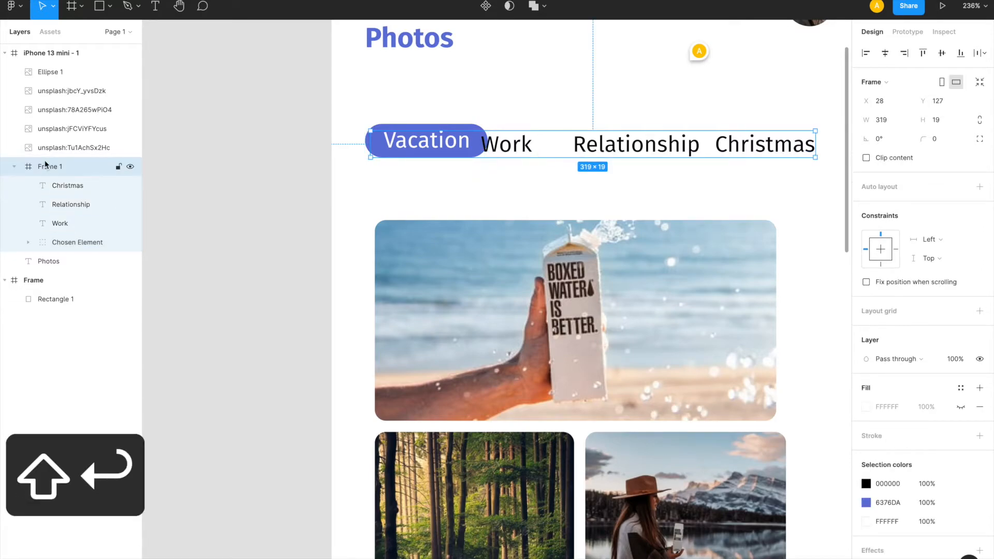
left_click(84, 243)
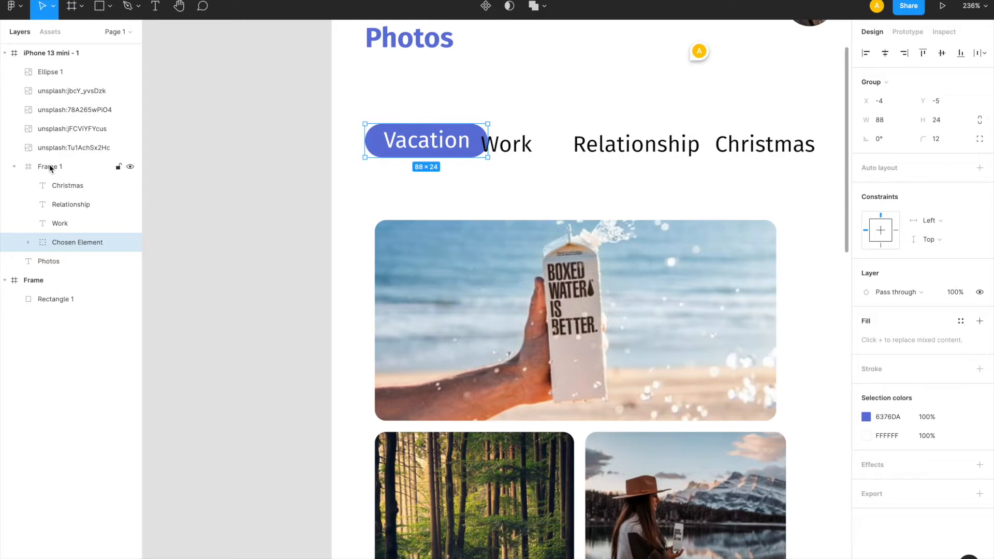
key("shift+Return")
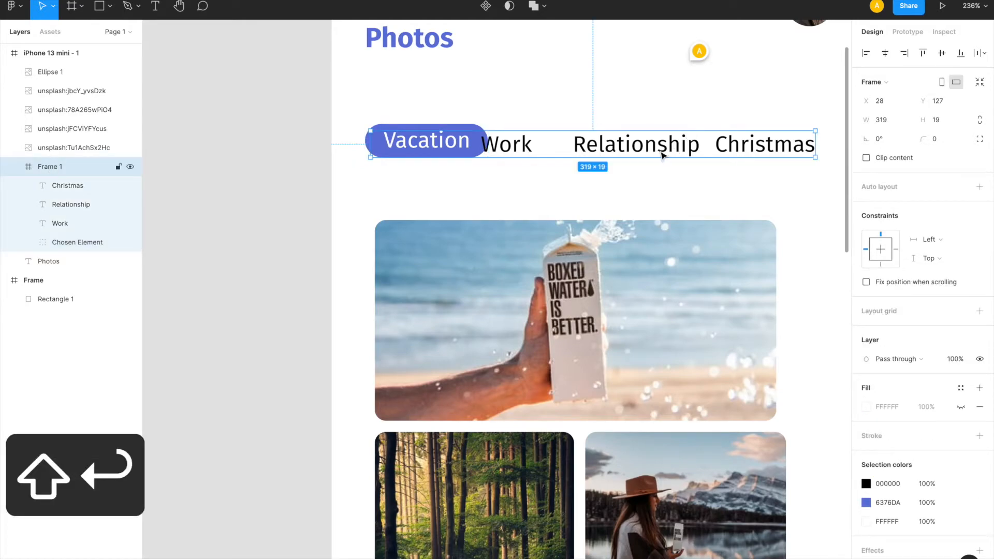
left_click(978, 188)
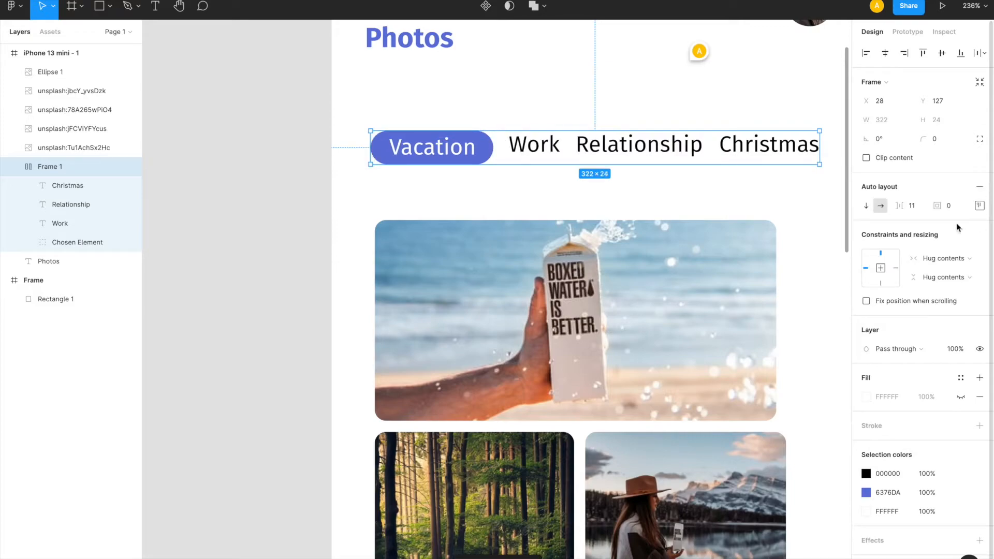
- Set the category row's auto layout spacing to 18 and center-align its items
left_click(917, 207)
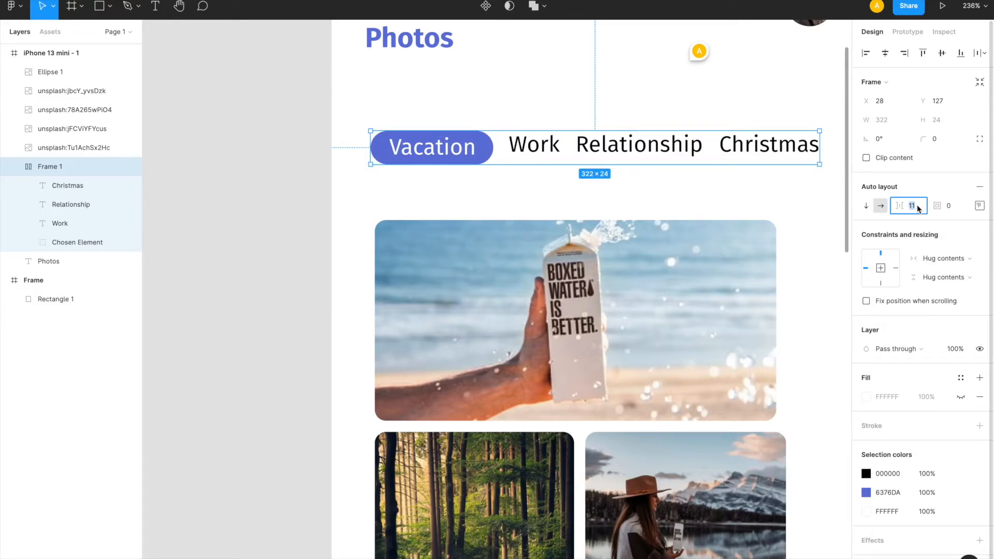
type("18")
key("Return")
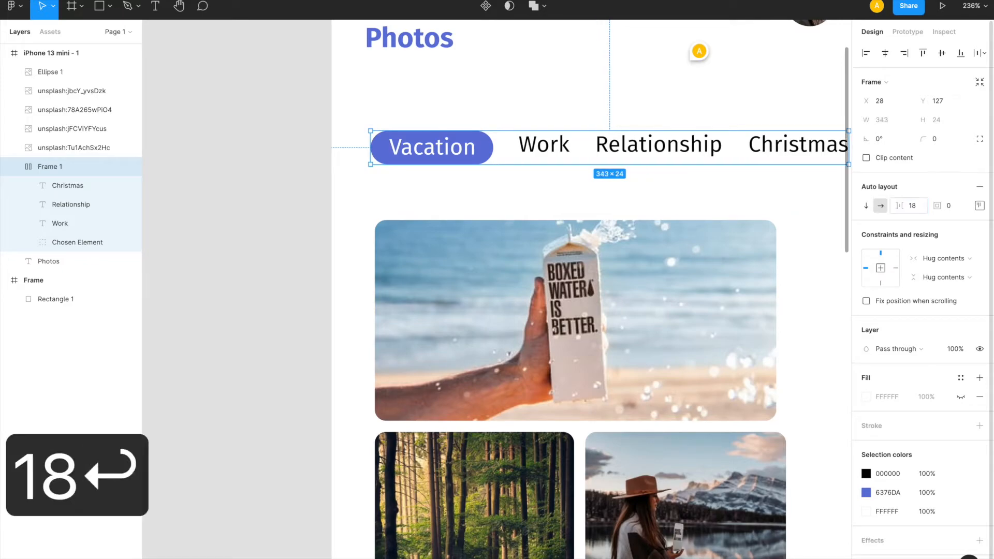
left_click(979, 206)
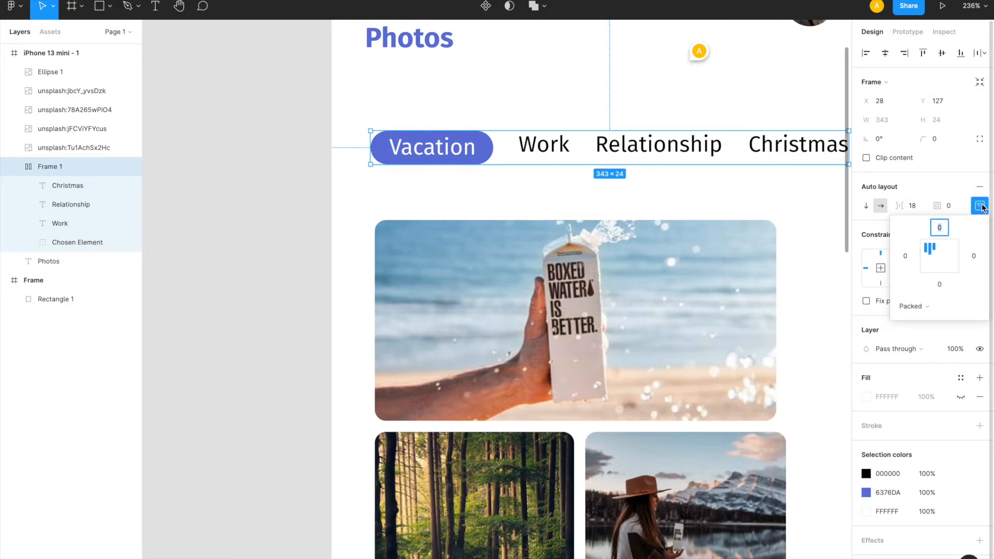
left_click(939, 258)
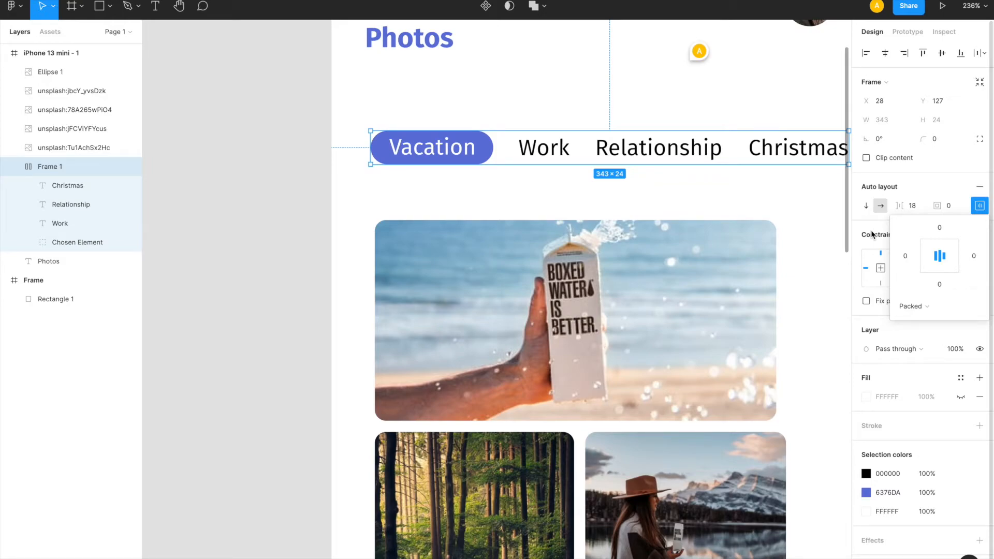
- Stretch the category row to the phone frame's full width of 375 by extending both of its sides
scroll(661, 178, "right", 4)
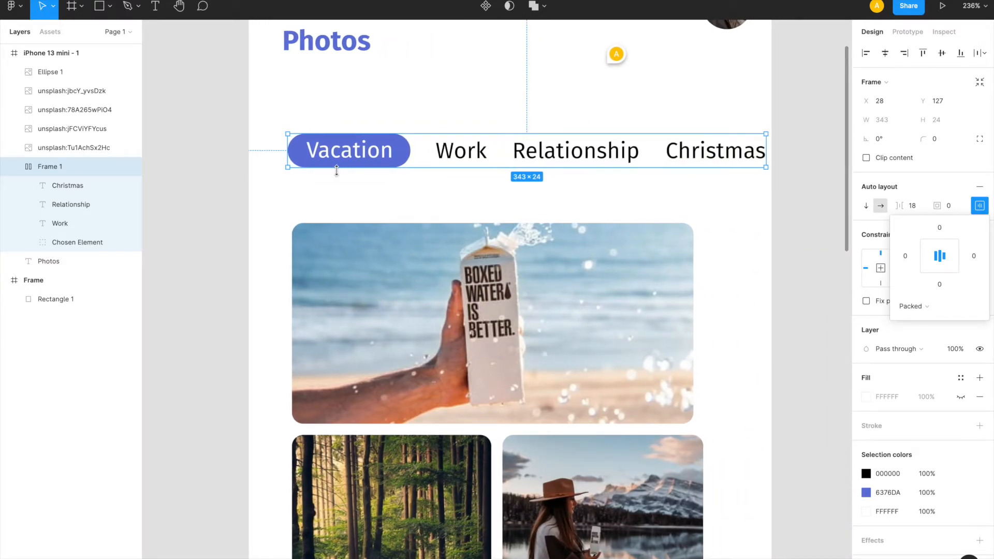
left_click_drag(281, 149, 249, 152)
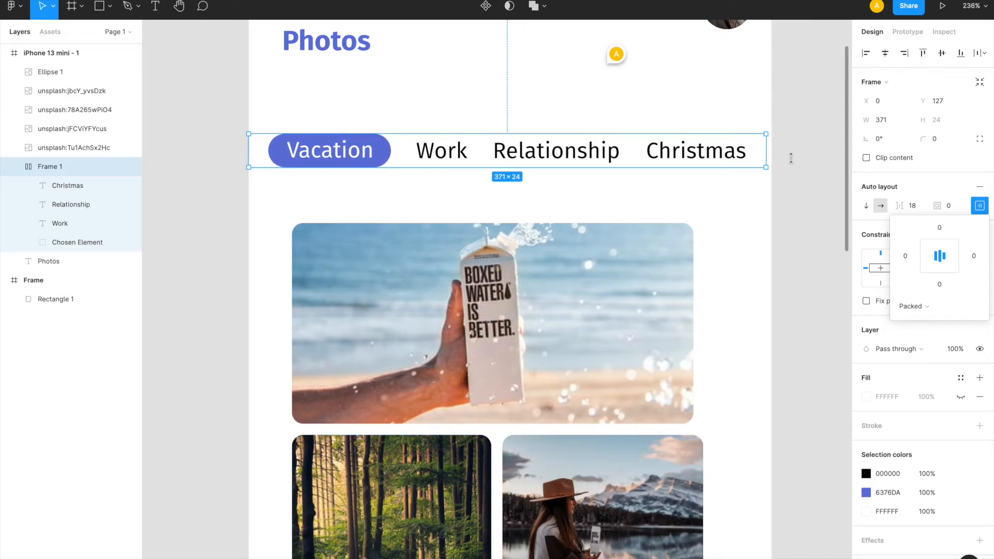
left_click_drag(766, 153, 771, 153)
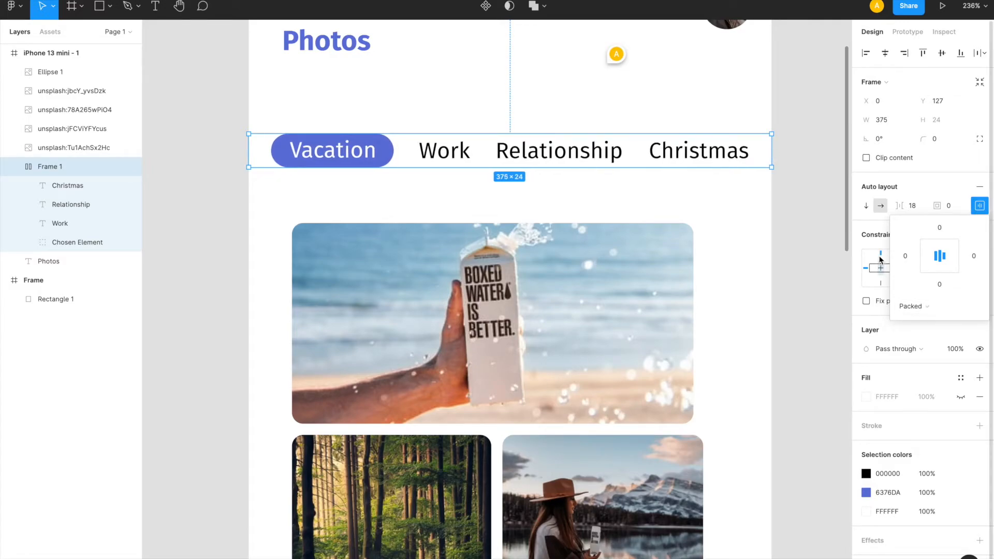
- Set the category row's left and right auto layout padding to 24 each
left_click(906, 257)
type("24")
key("Return")
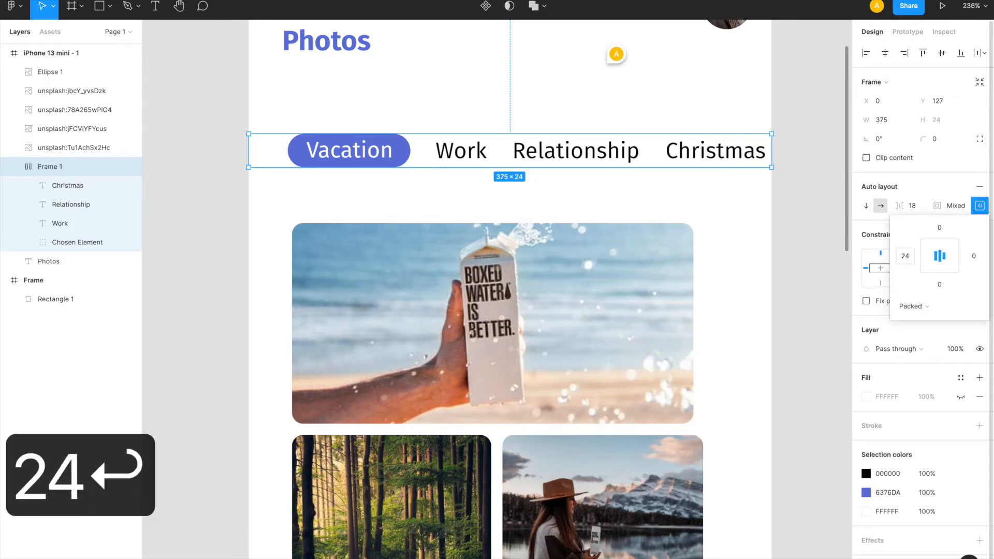
left_click(972, 256)
type("24")
key("Return")
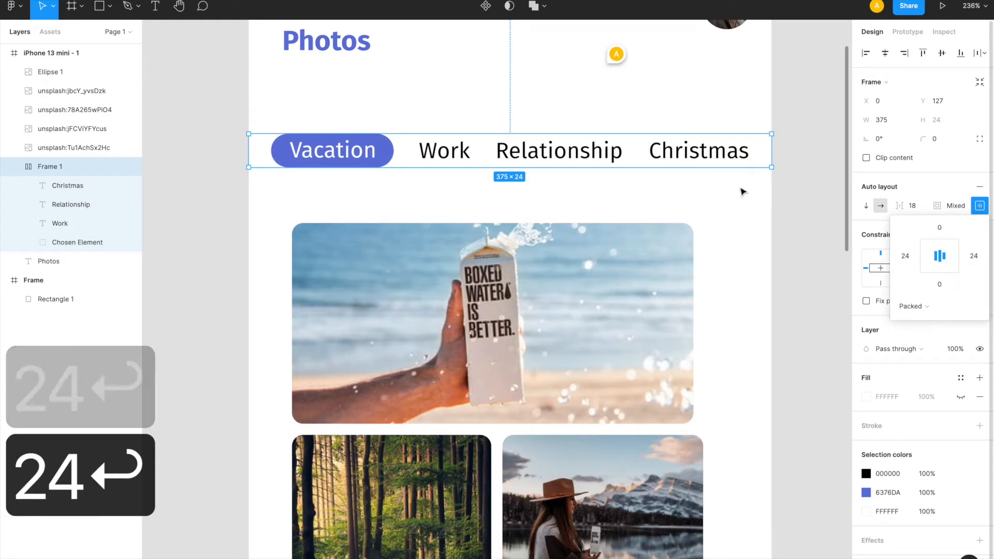
- Compare the Vacation pill's position with the Photos title and set the category row's item spacing to 16
left_click(805, 225)
scroll(805, 225, "down", 3)
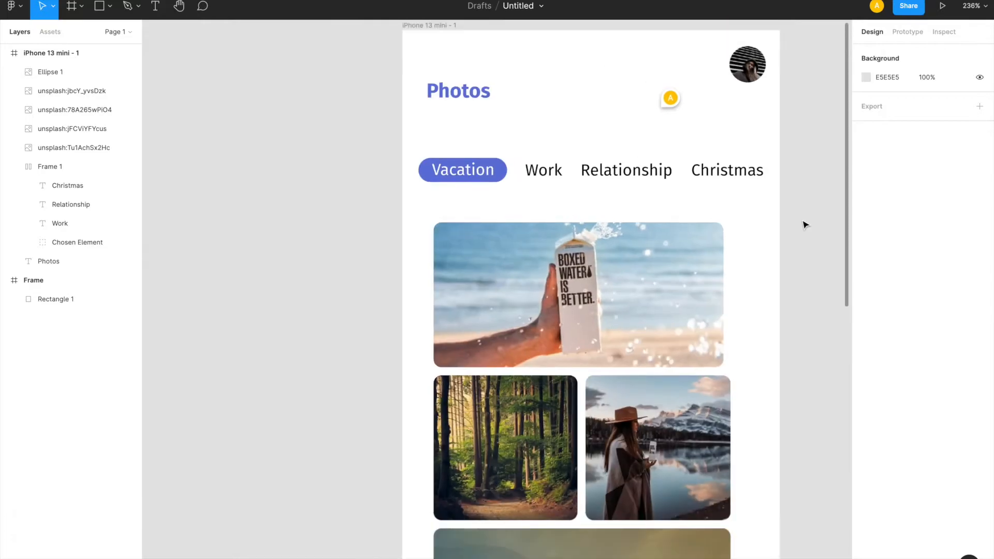
left_click(467, 93)
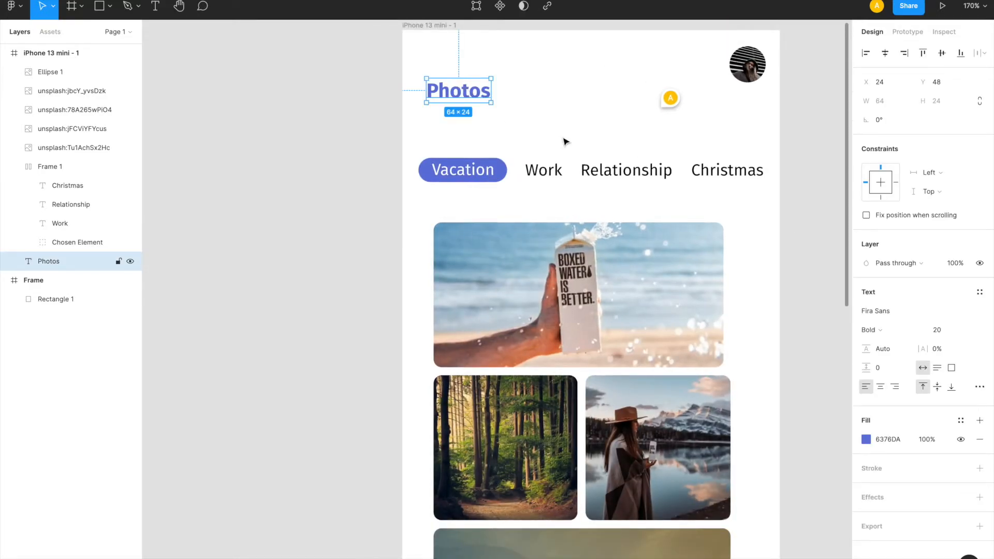
left_click(441, 179)
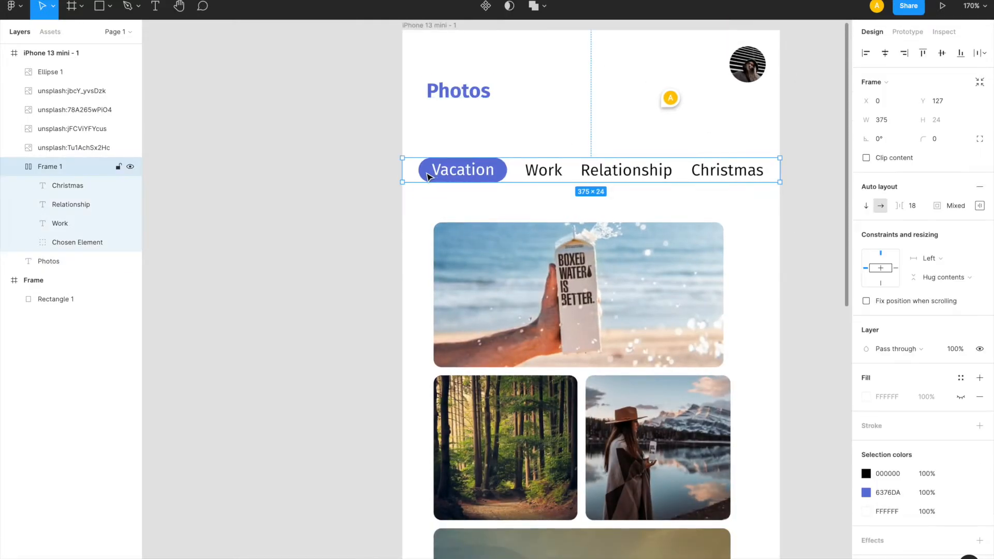
double_click(440, 178)
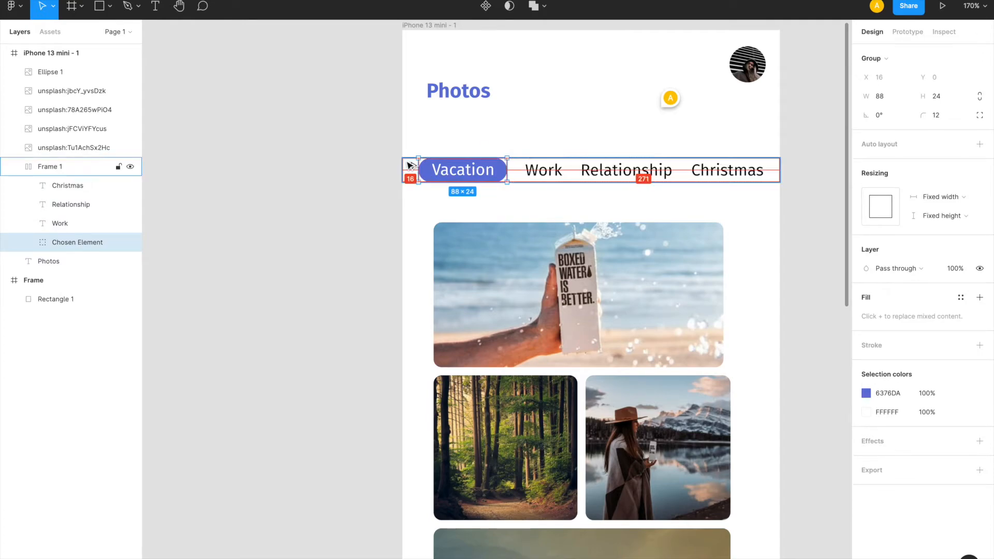
left_click(415, 208)
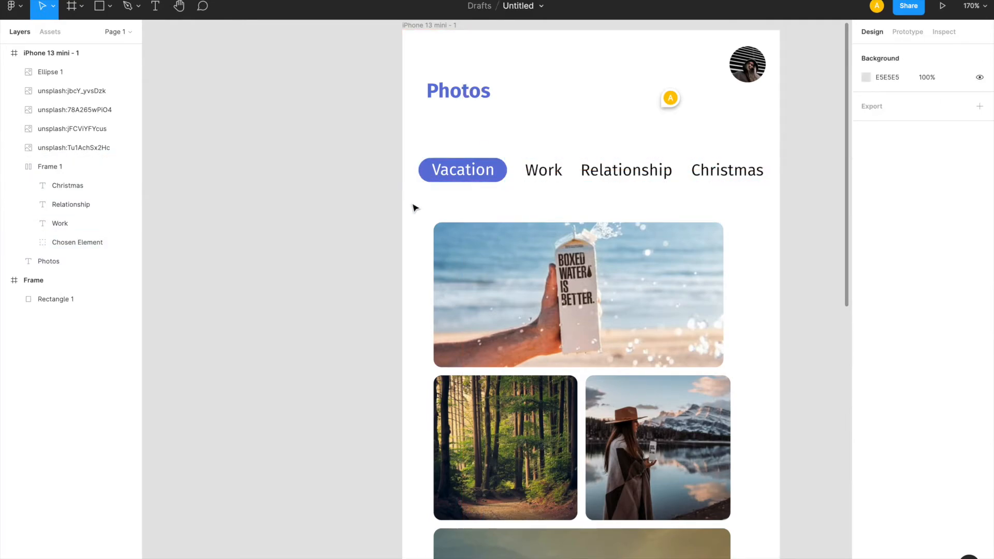
left_click(425, 165)
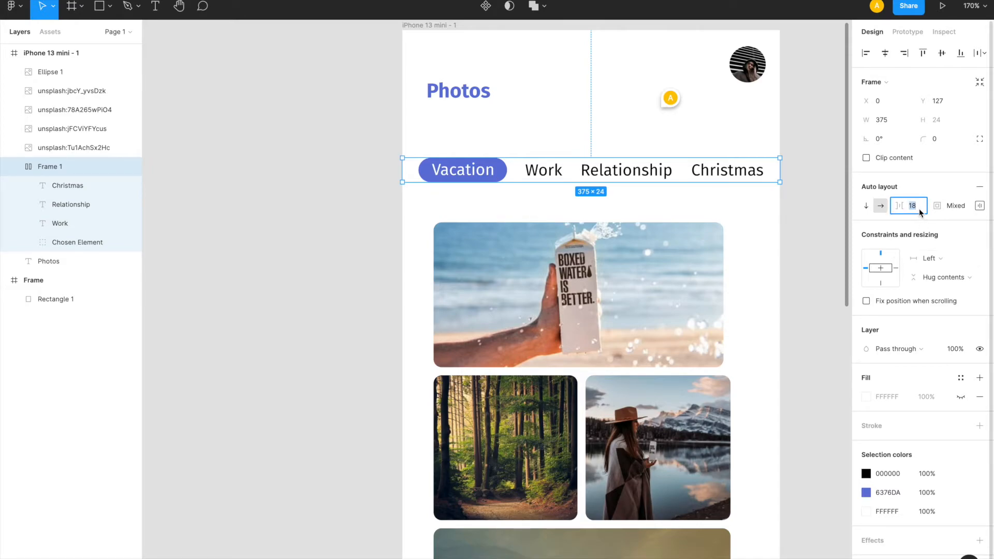
type("16")
key("Return")
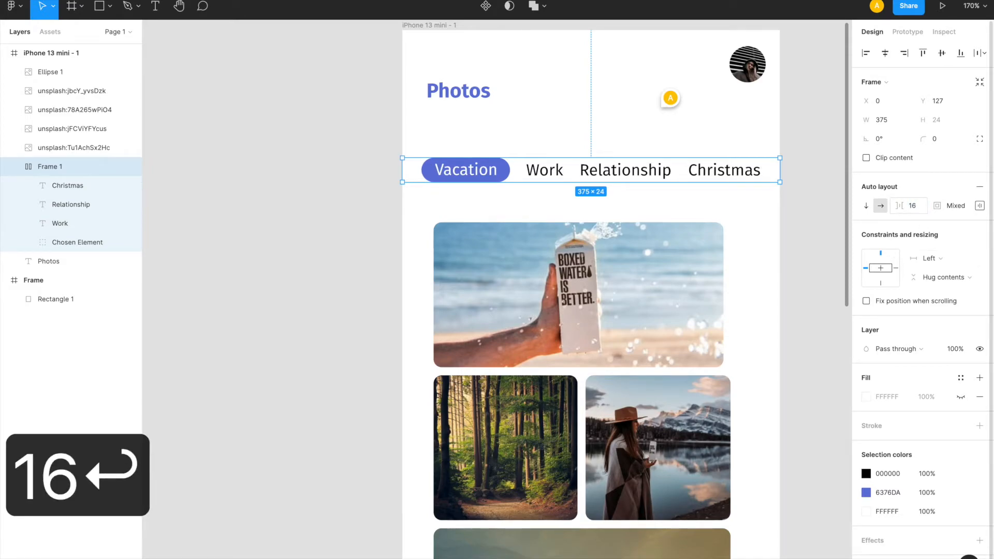
left_click(979, 206)
left_click(810, 214)
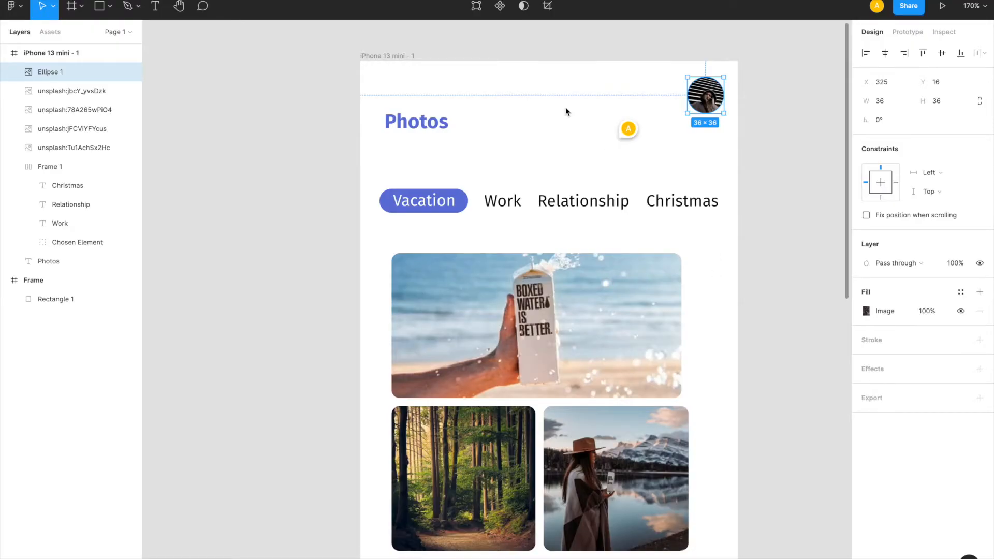
- Place a duplicate of the Photos title directly above the original, at about Y 4 near the frame's upper edge
double_click(406, 124)
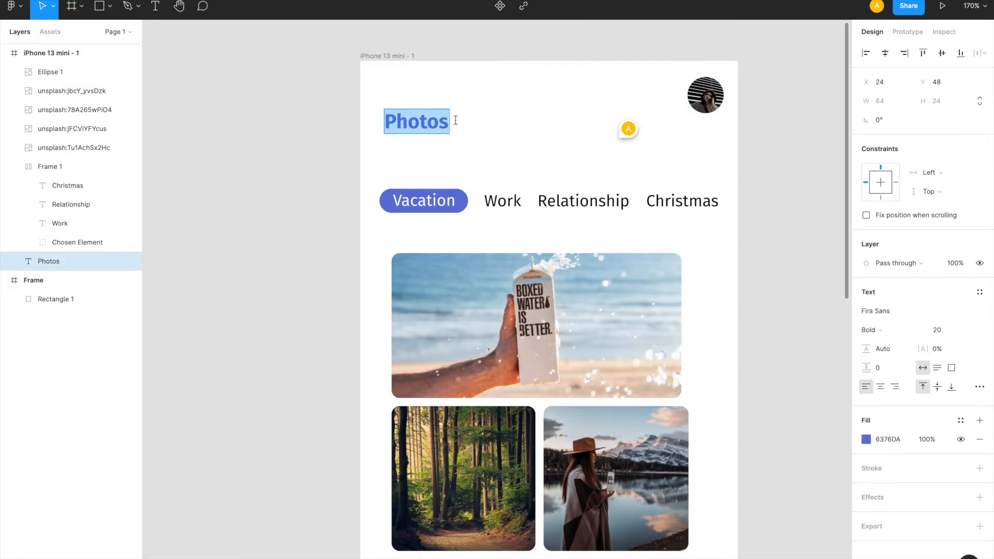
key("Escape")
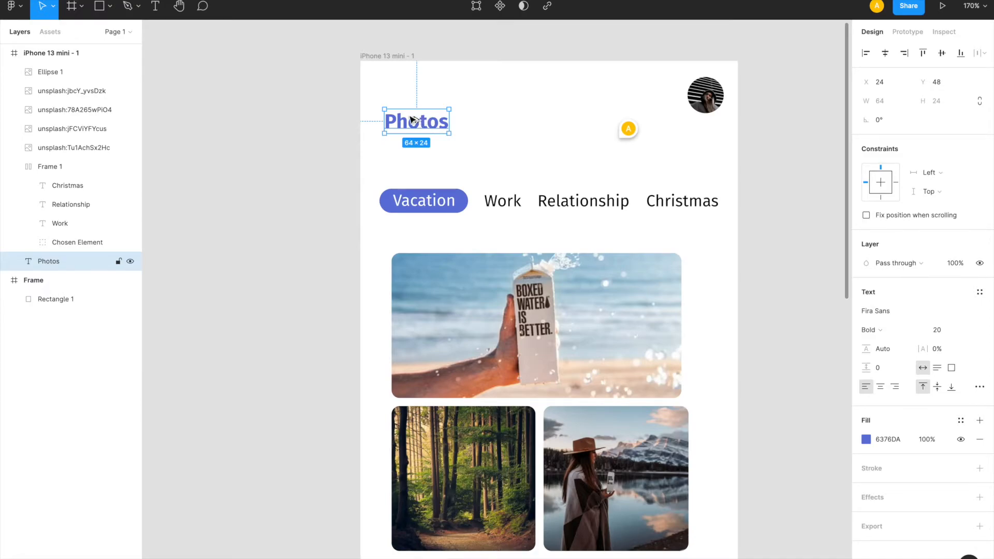
left_click_drag(421, 122, 414, 75)
- Change the duplicated title's text to 16:41 and set its weight to Regular
double_click(409, 73)
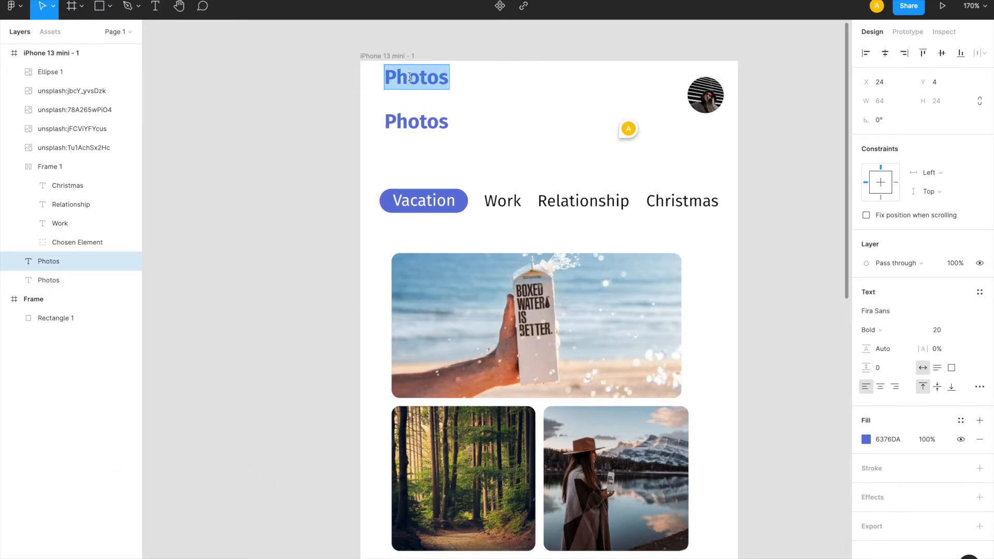
type("16:41")
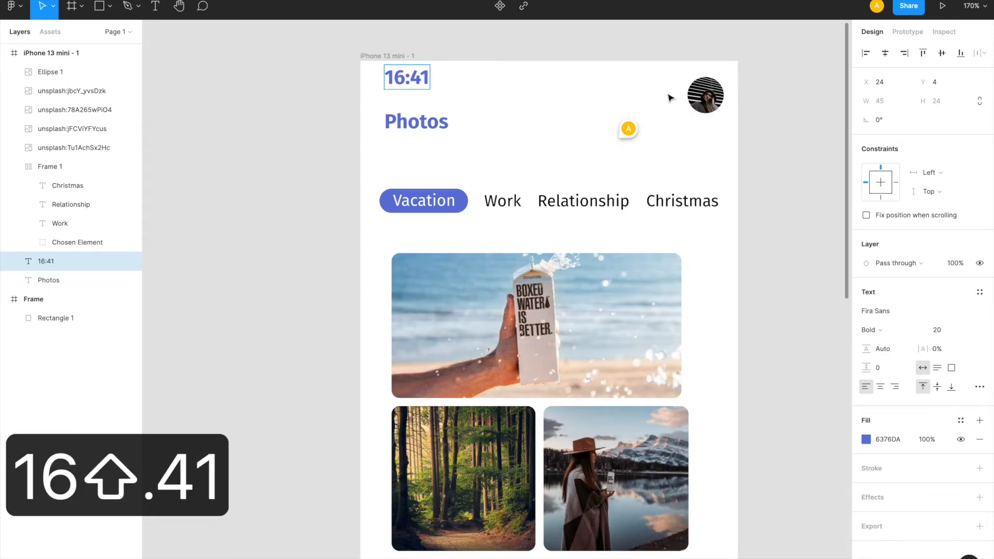
key("Escape")
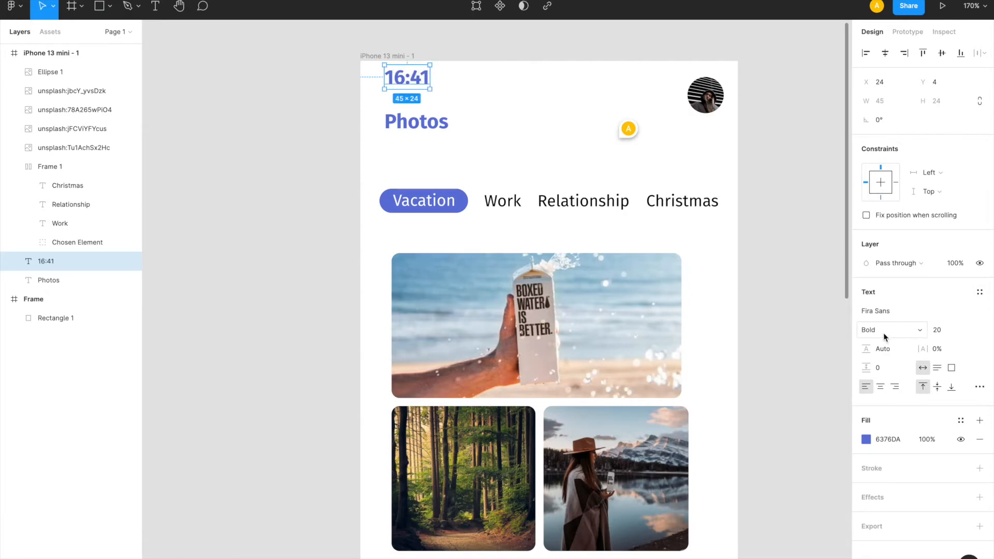
key("ctrl+b")
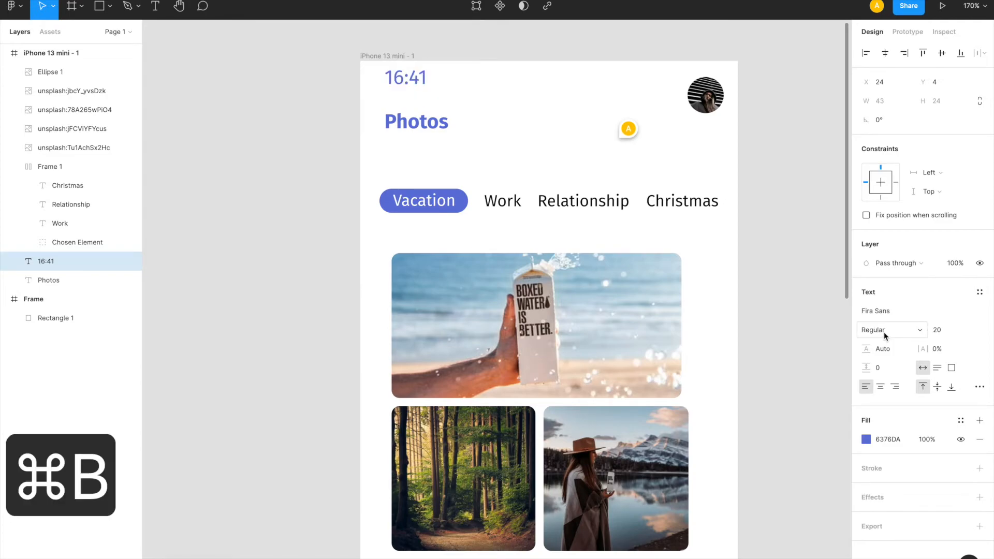
- Set the 16:41 text's font size to 14 and move it down to X 24, Y 8
left_click(943, 330)
type("16")
key("Return")
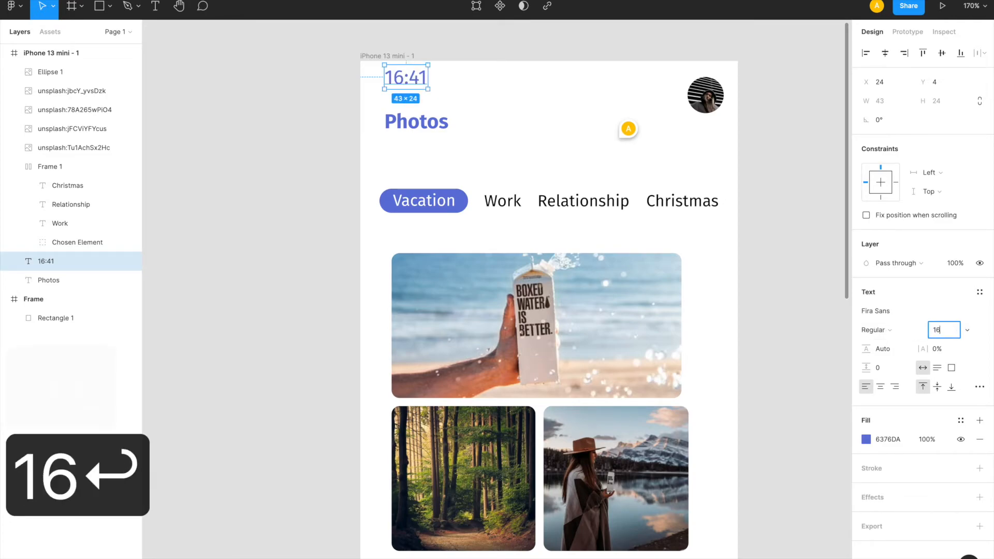
type("14")
key("Return")
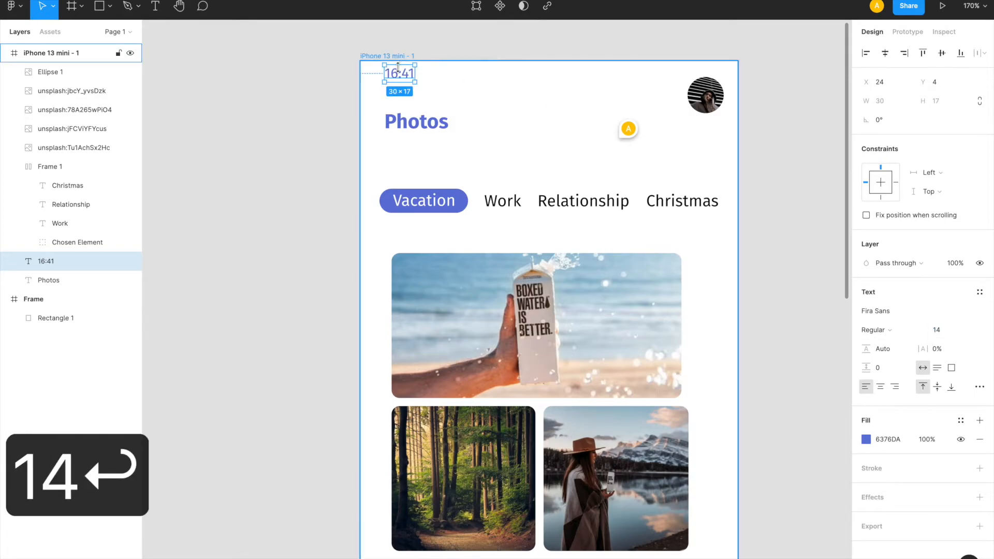
left_click_drag(398, 72, 401, 81)
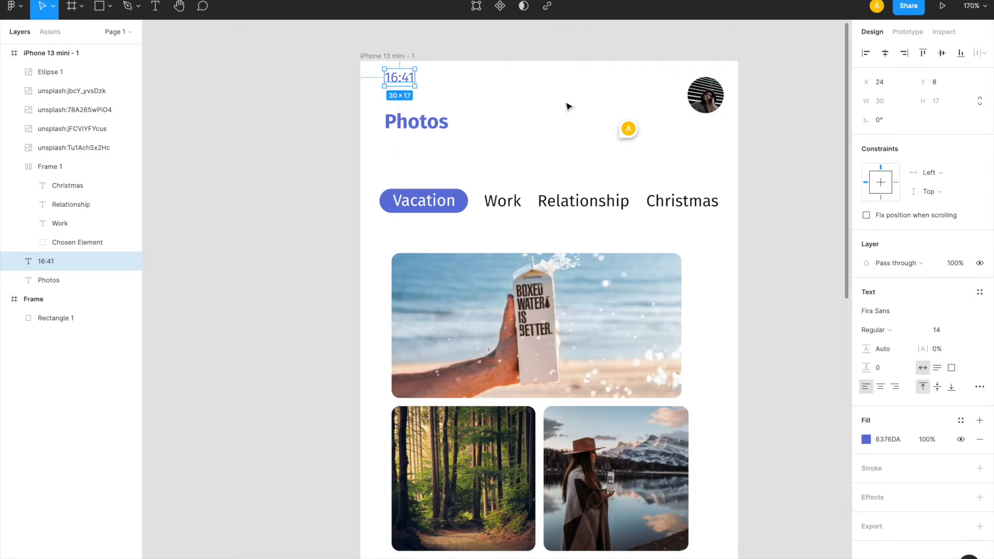
- Move the round profile picture to X 320, Y 42, level with the Photos title, and place a vertical ruler guide along its outer edge at X 356
left_click(713, 104)
left_click_drag(712, 96, 708, 122)
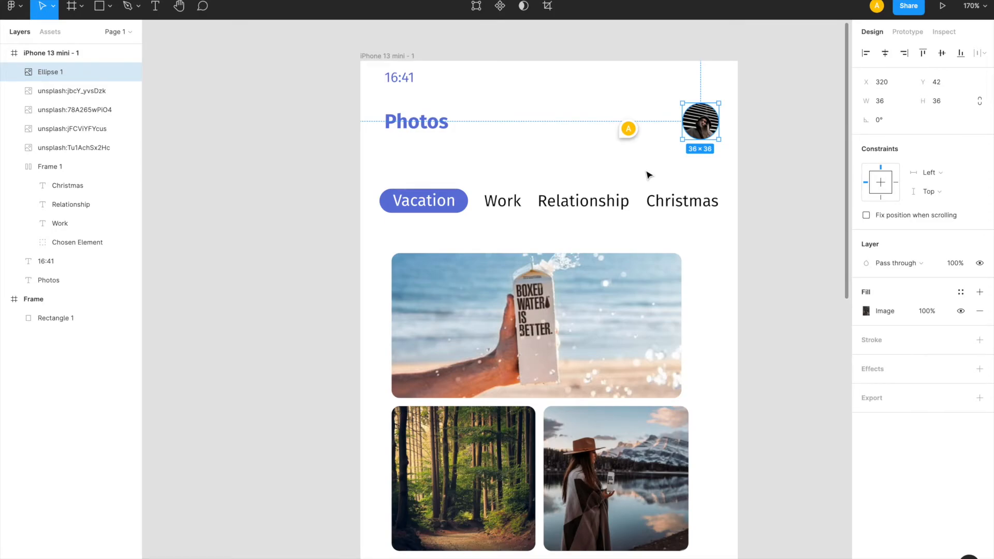
key("shift+r")
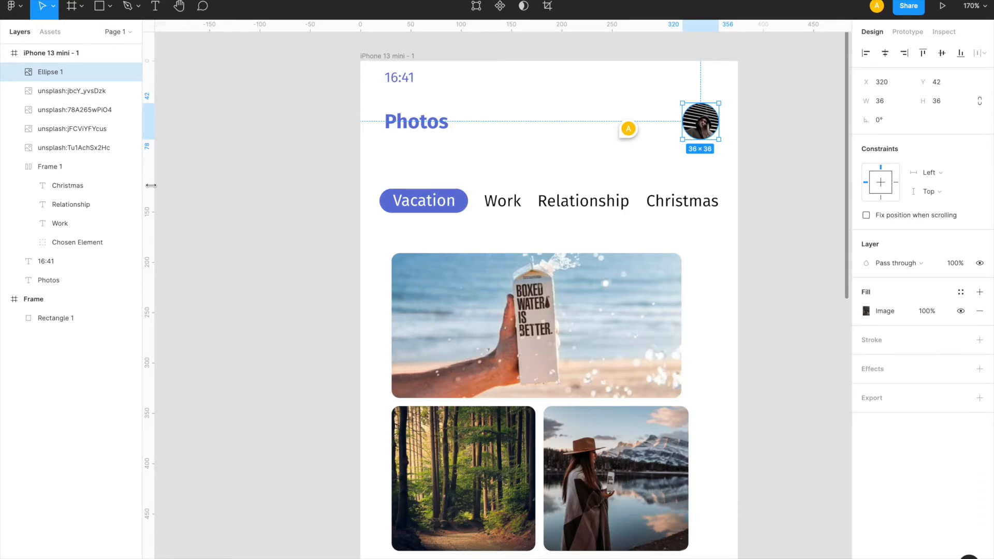
left_click_drag(151, 186, 718, 173)
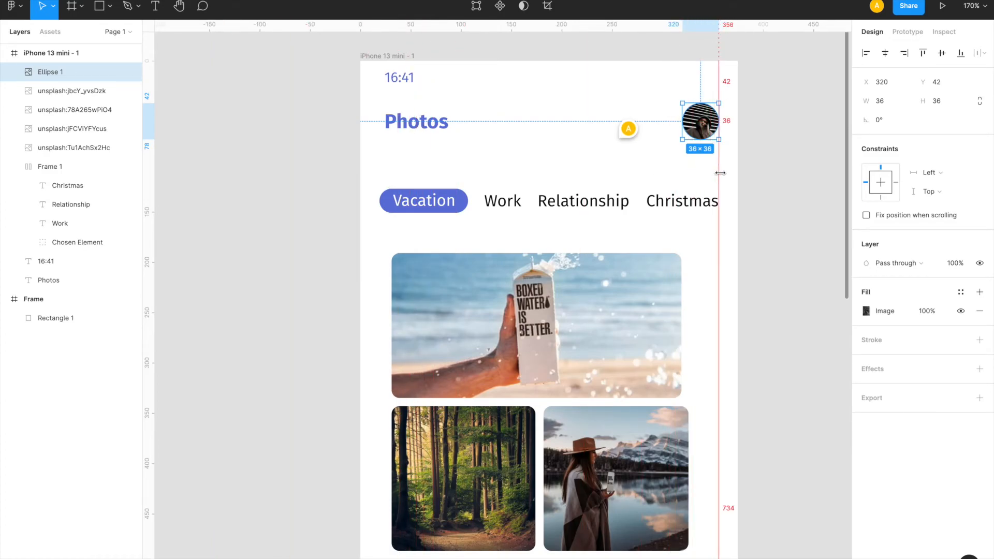
key("alt")
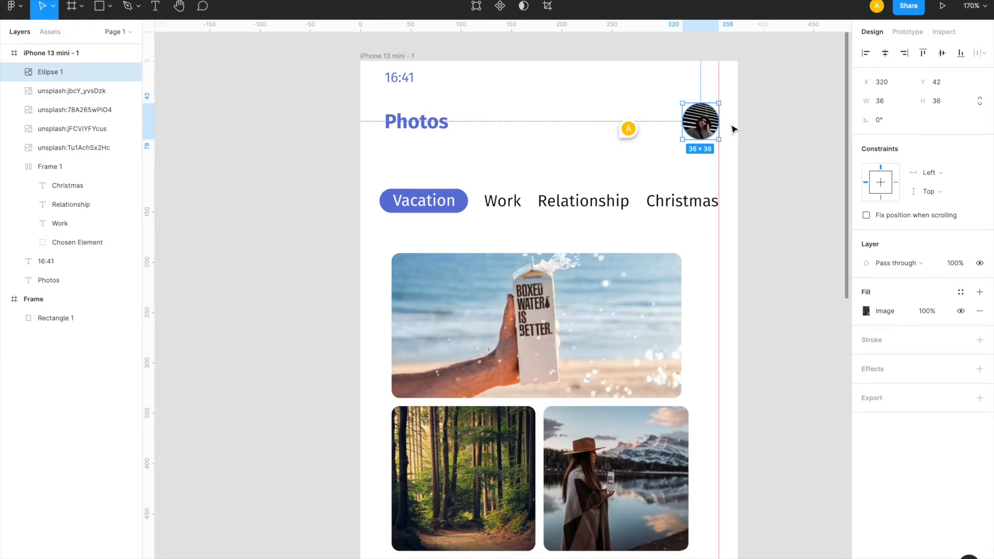
left_click(718, 185)
- Place a vertical ruler guide at X 24 and check the Photos title and the 16:41 text against it
left_click_drag(151, 193, 385, 181)
left_click(396, 123)
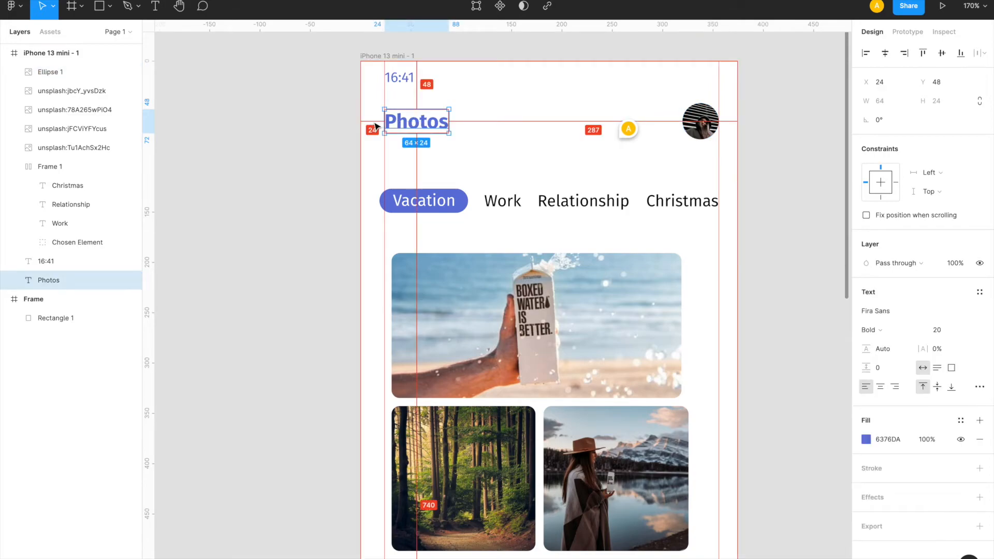
left_click(439, 210)
left_click(414, 126)
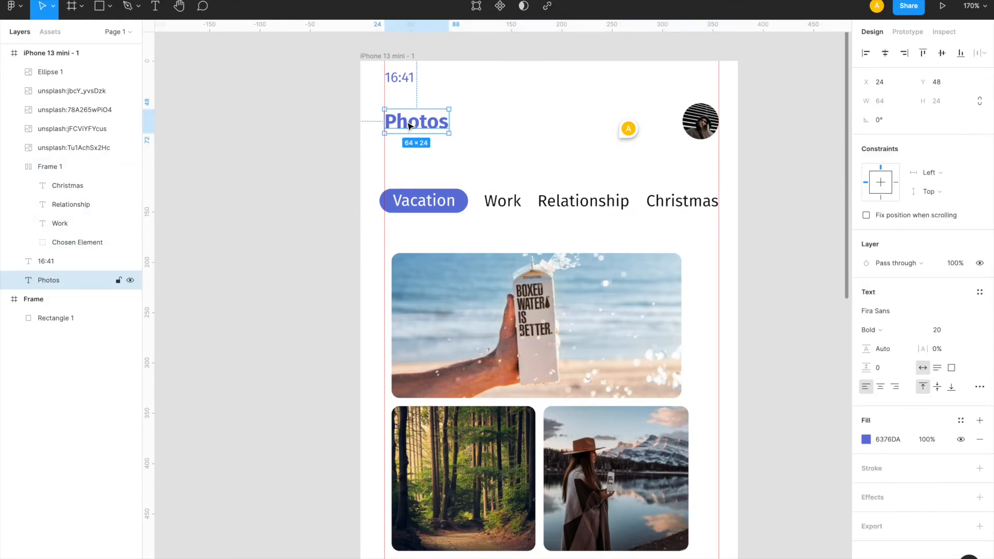
left_click(400, 83)
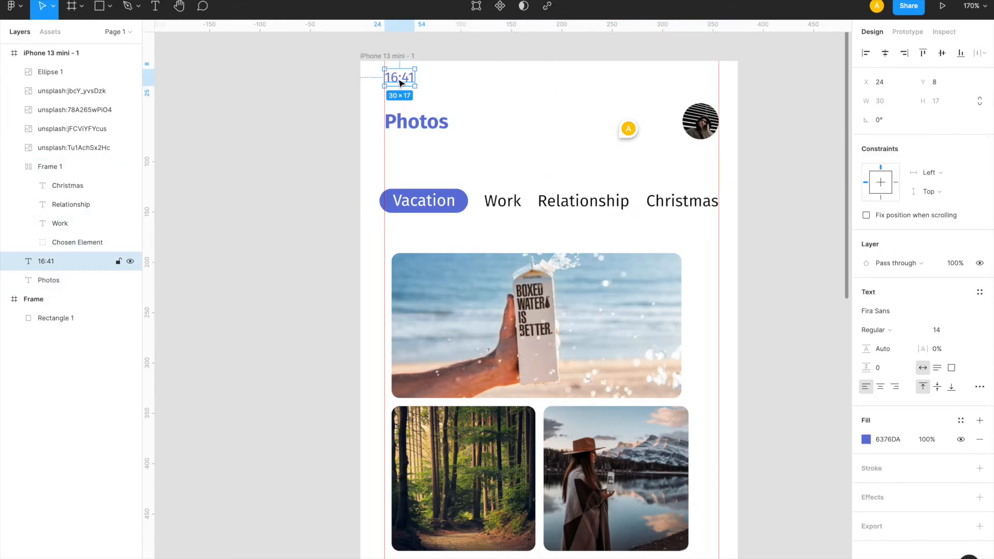
- Move the beach photo to X 24 and enlarge it proportionally so it spans both vertical guides, up to X 356
left_click(454, 285)
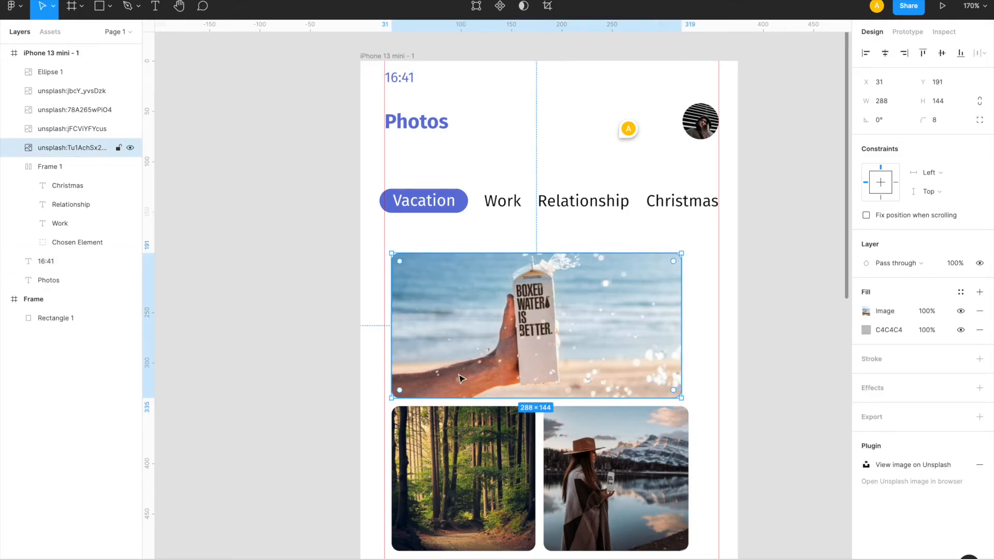
scroll(461, 378, "down", 1)
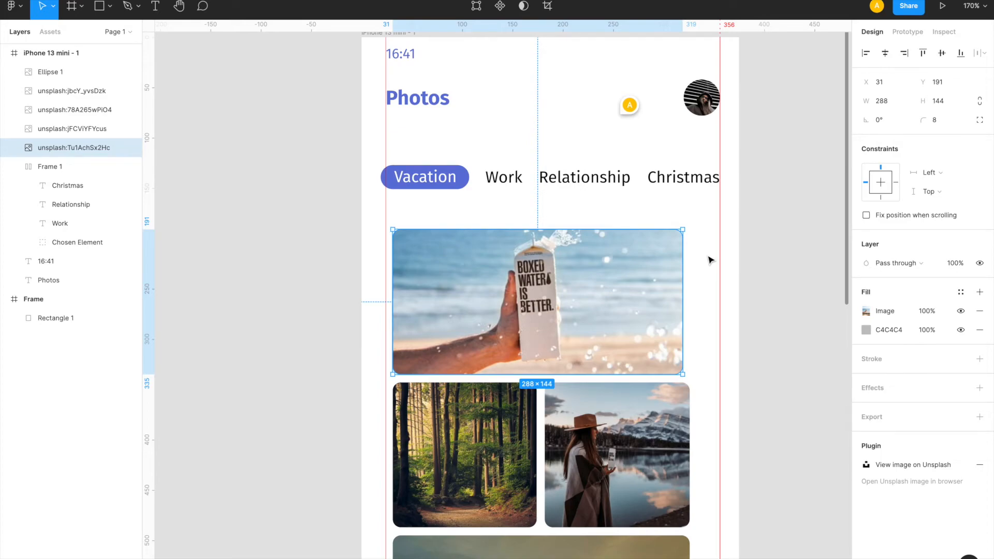
mouse_move(682, 252)
left_mouse_down()
mouse_move(695, 253)
mouse_move(678, 253)
left_mouse_up()
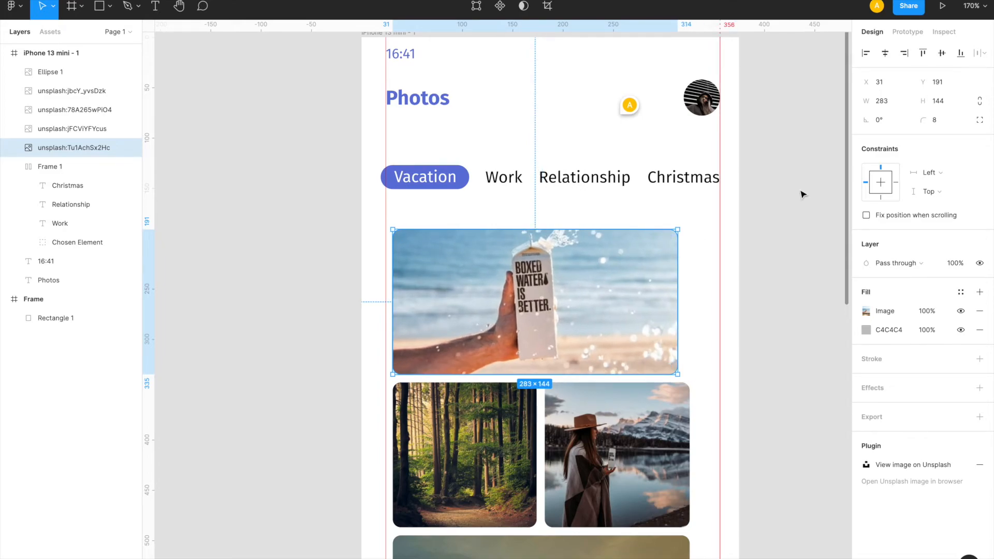
key("super+z")
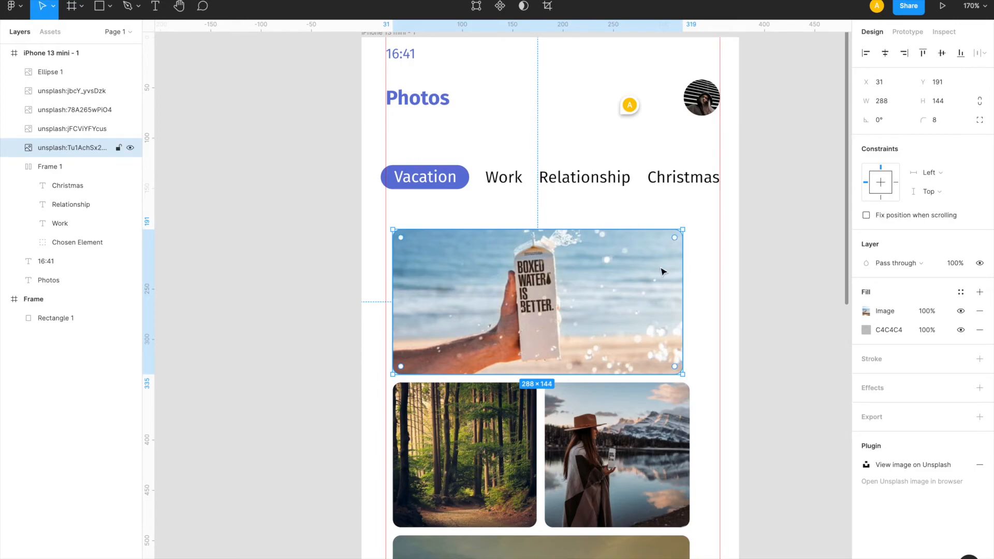
left_click_drag(684, 230, 719, 212)
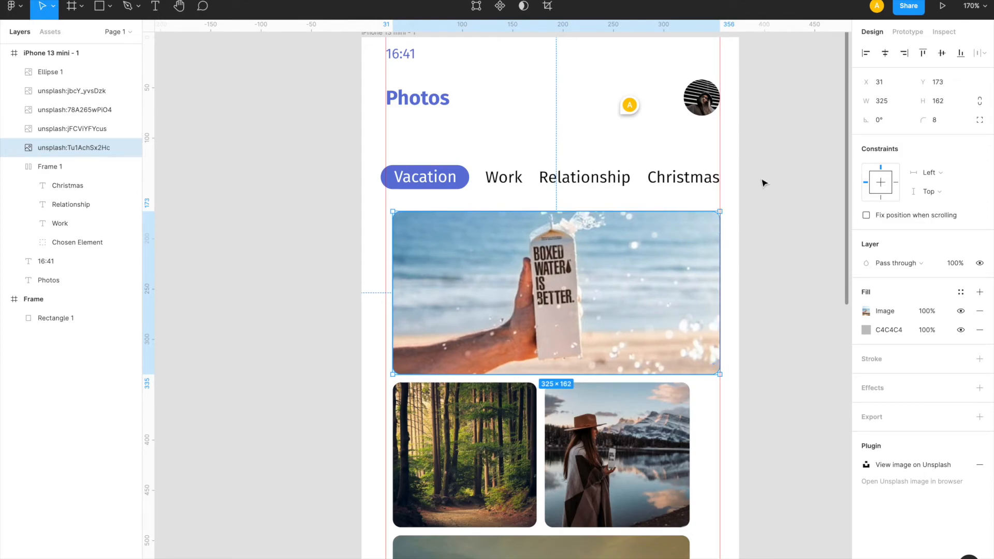
left_click_drag(638, 267, 634, 266)
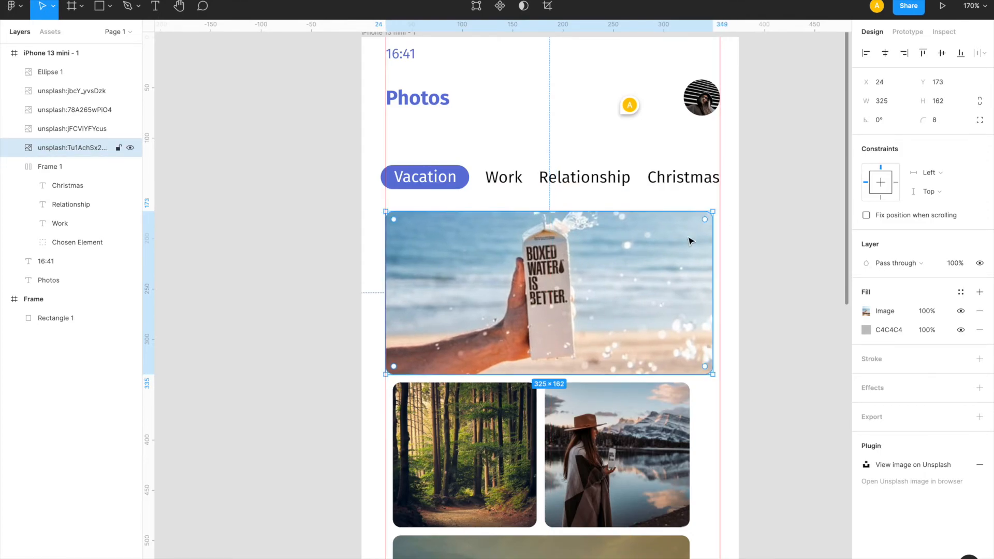
left_click_drag(712, 212, 716, 210)
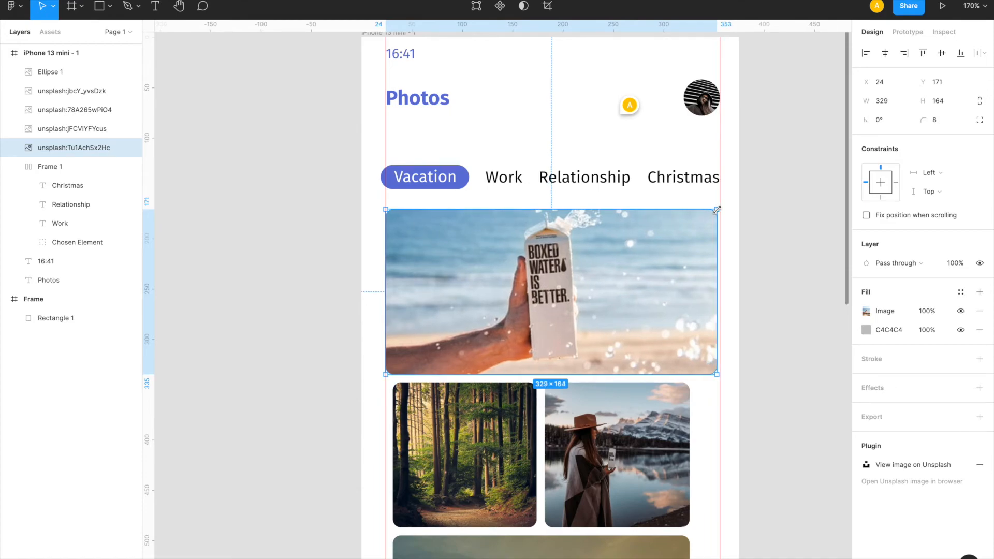
- Enlarge the forest and lake photos together to 332 × 162 overall, filling the width between the guides, and check their gap to the beach photo
left_click(504, 481)
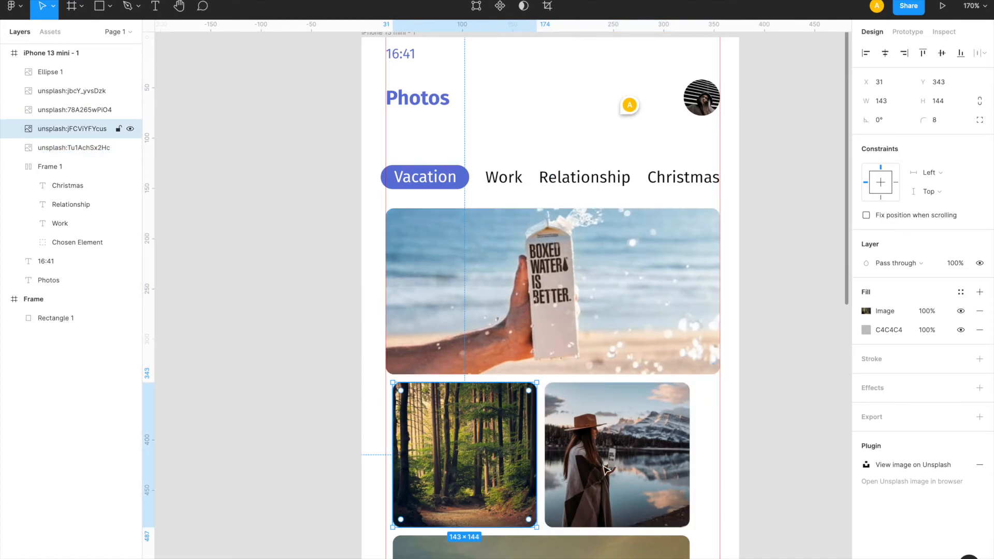
left_click(606, 470, "shift")
left_click_drag(689, 527, 714, 538)
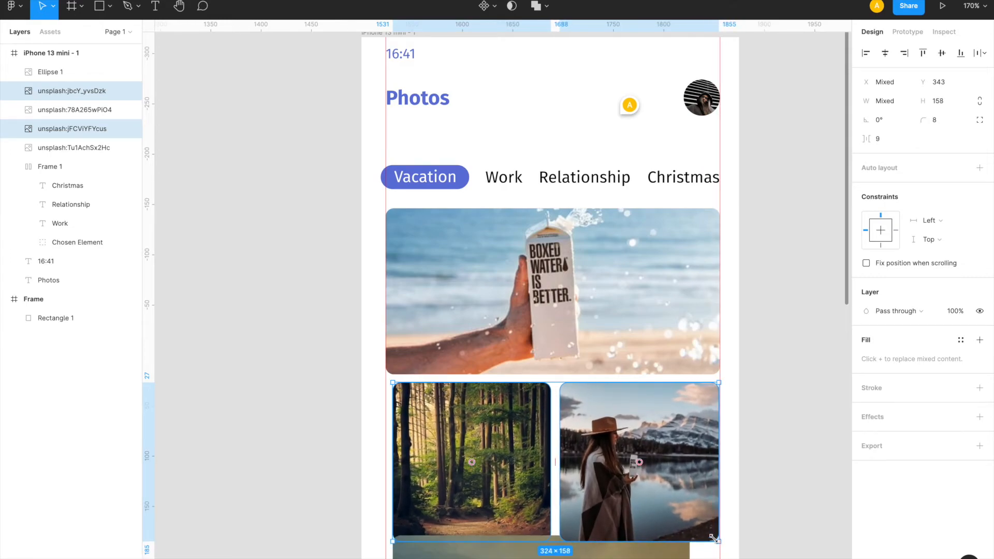
left_click_drag(683, 474, 676, 473)
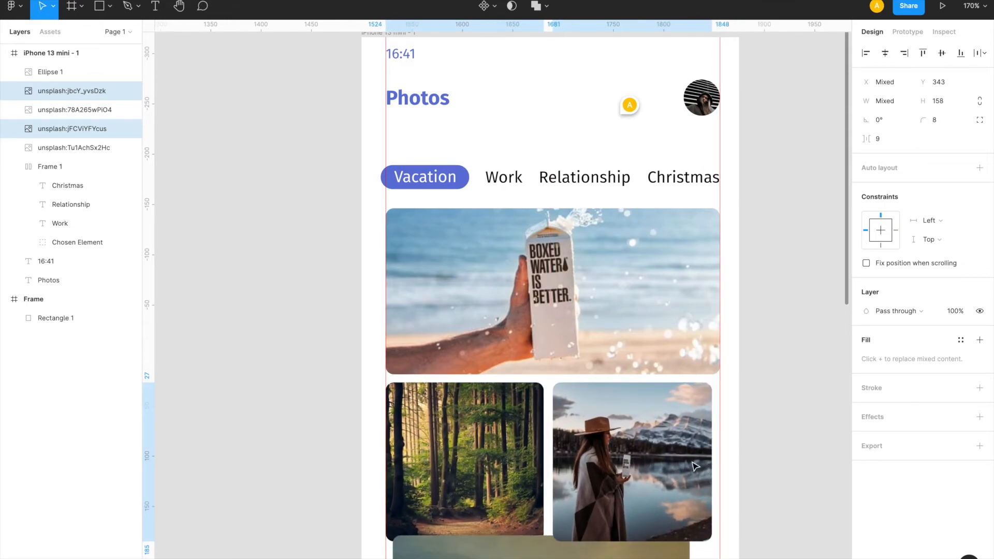
left_click(695, 466)
left_click(523, 459, "shift")
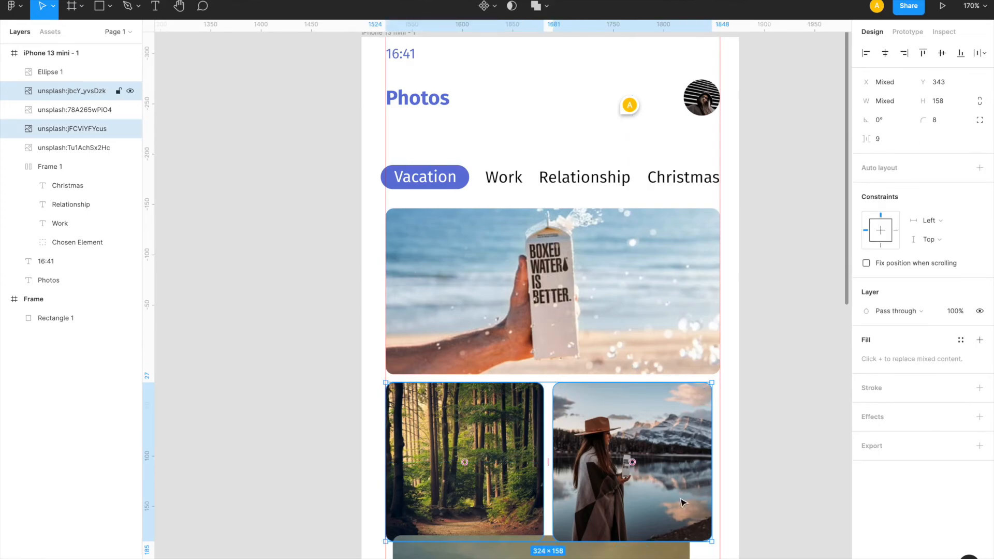
left_click_drag(713, 541, 720, 545)
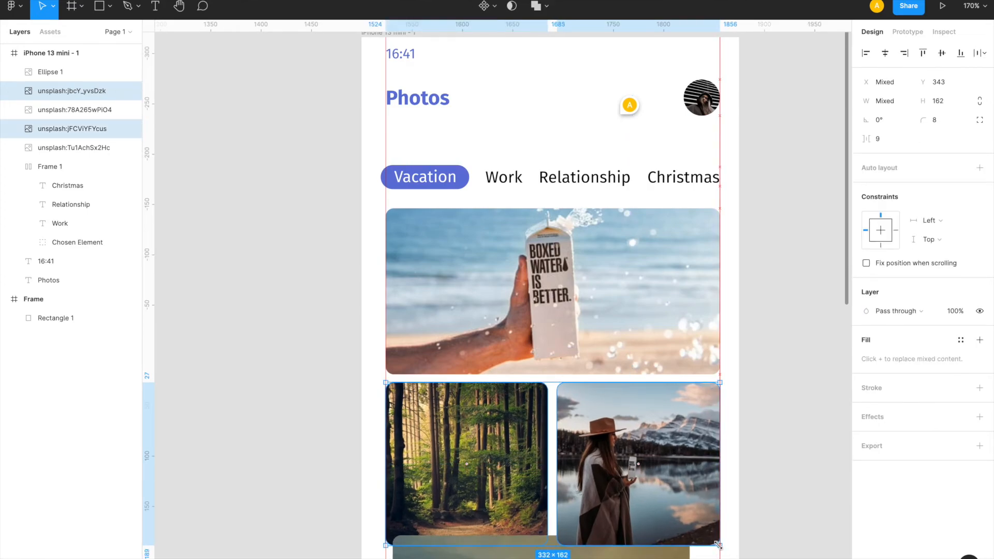
left_click(611, 459)
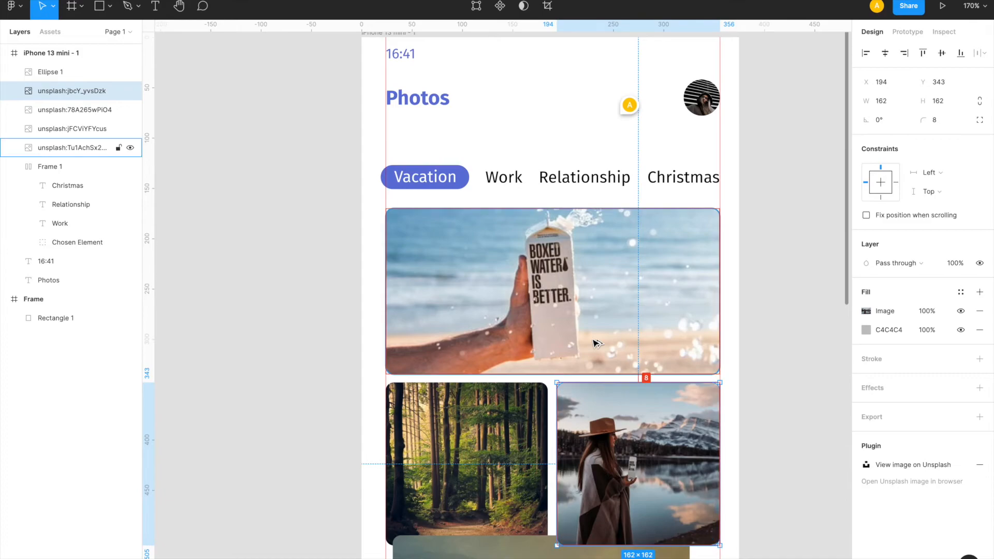
- Align the mountain landscape photo to X 24 and scale it proportionally to 332 × 305, with its upper edge at Y 513
scroll(577, 519, "down", 5)
left_click_drag(553, 418, 541, 438)
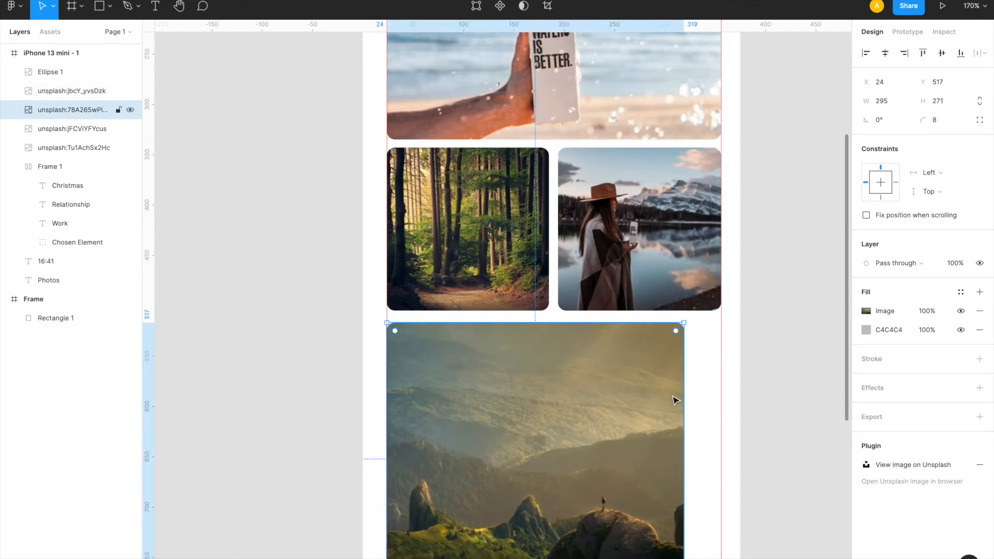
left_click_drag(685, 323, 721, 292)
left_click_drag(677, 384, 676, 383)
- Shorten the mountain landscape photo to a height of 264 so it ends inside the phone frame
scroll(676, 382, "down", 7)
scroll(676, 383, "down", 3)
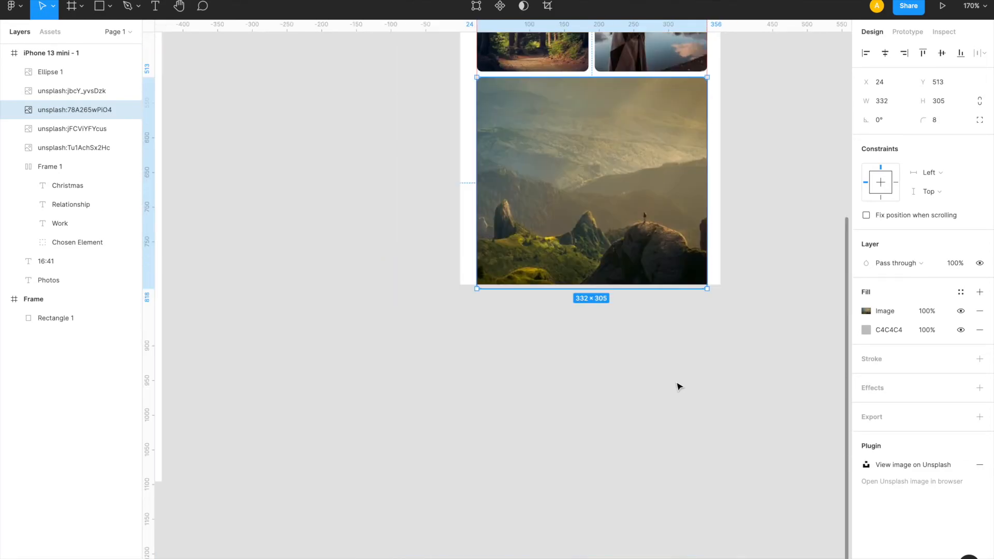
scroll(680, 387, "up", 5)
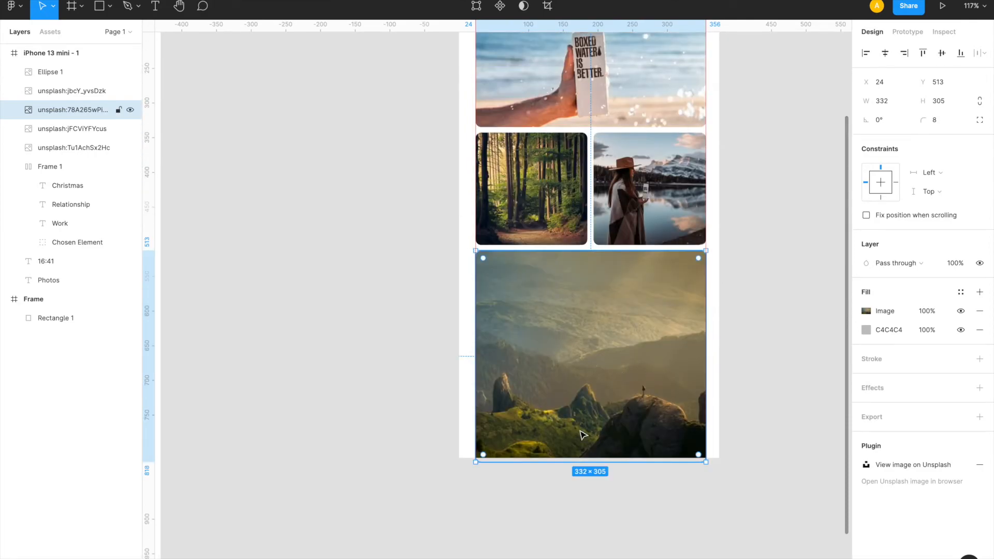
left_click_drag(574, 466, 575, 433)
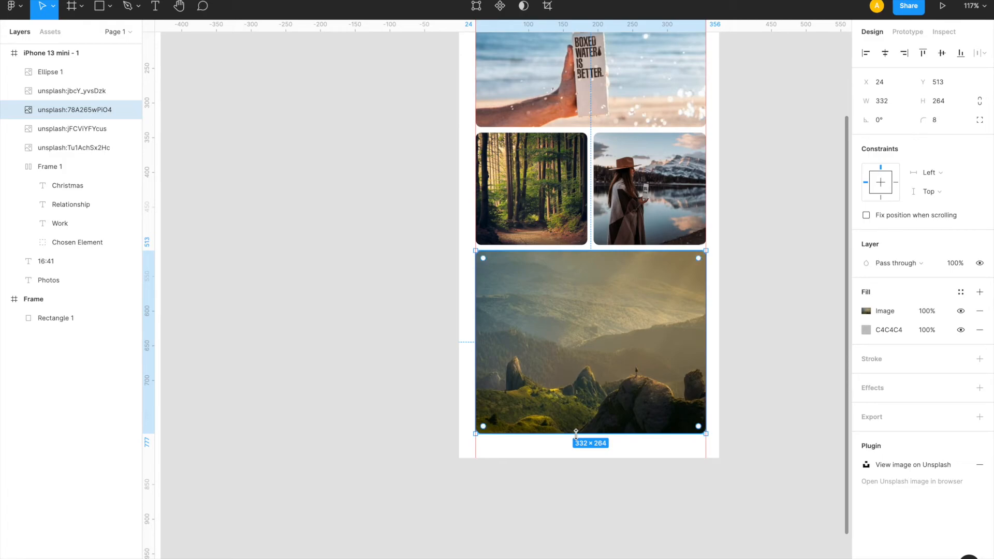
left_click(586, 494)
- Nudge the profile picture's Y position up and down in single-unit increments, ending at Y 32
scroll(587, 492, "up", 2)
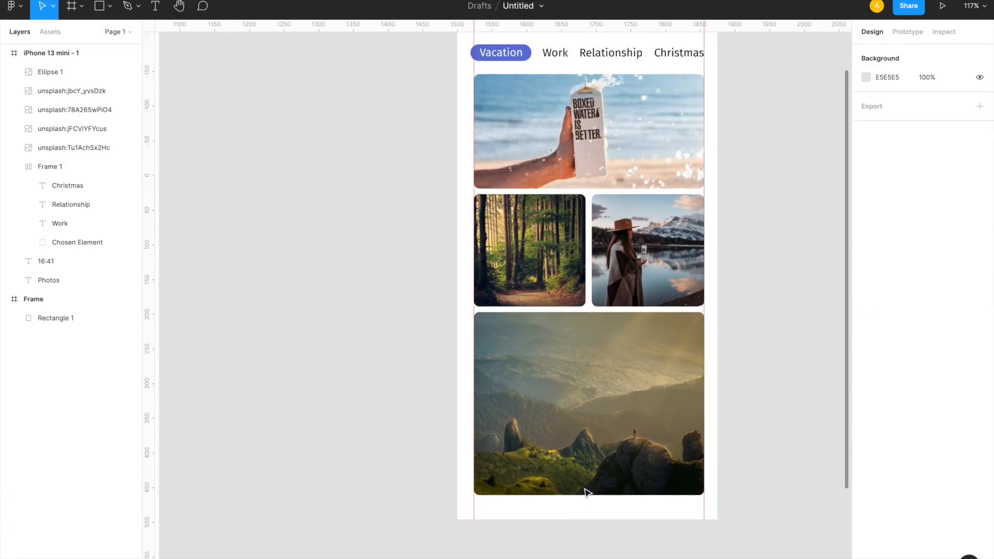
scroll(586, 492, "up", 2)
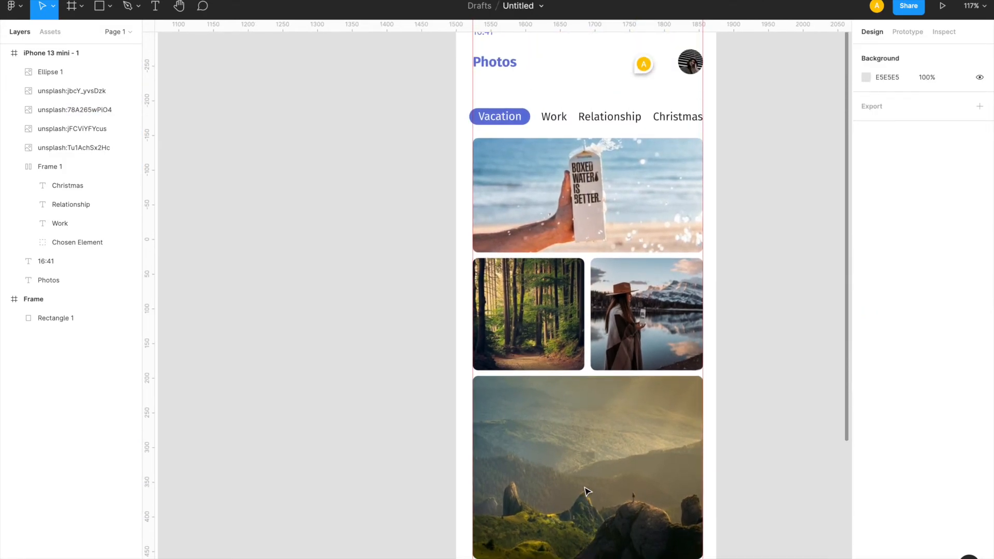
scroll(587, 491, "up", 3)
left_click(673, 165)
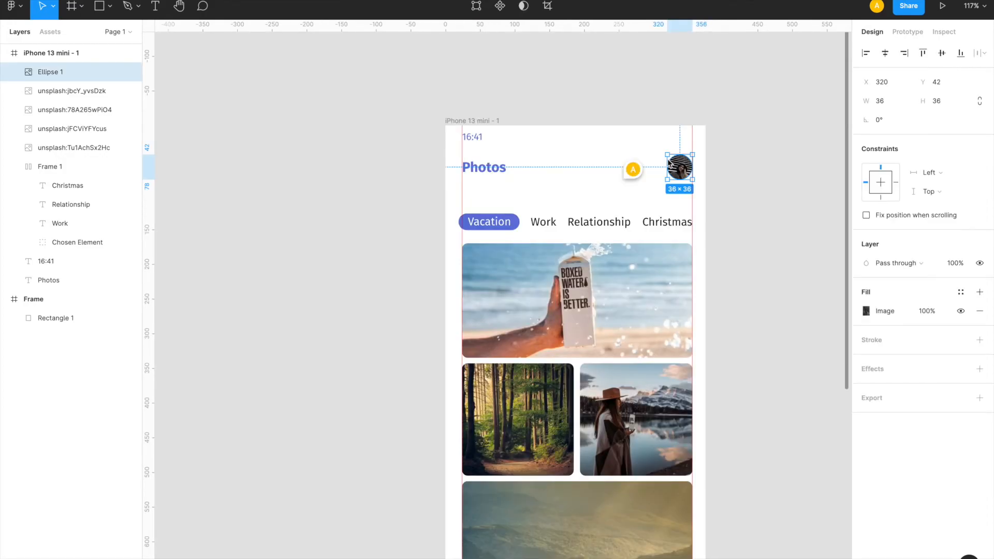
left_click(943, 83)
key("Down")
key("Down")
key("Down")
key("Down")
key("Down")
key("Down")
key("Down")
key("Down")
key("Down")
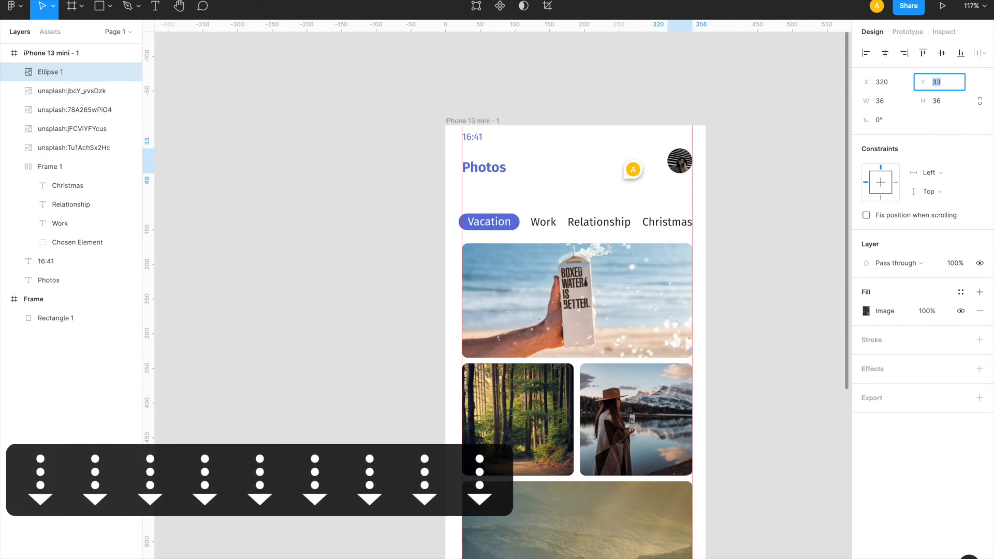
key("Down")
key("Down")
key("Down")
key("Down")
key("Down")
key("Down")
key("Up")
key("Up")
key("Up")
key("Up")
key("Up")
key("Up")
key("Up")
key("Up")
key("Down")
key("Down")
key("Down")
key("Down")
key("Down")
key("Up")
key("Up")
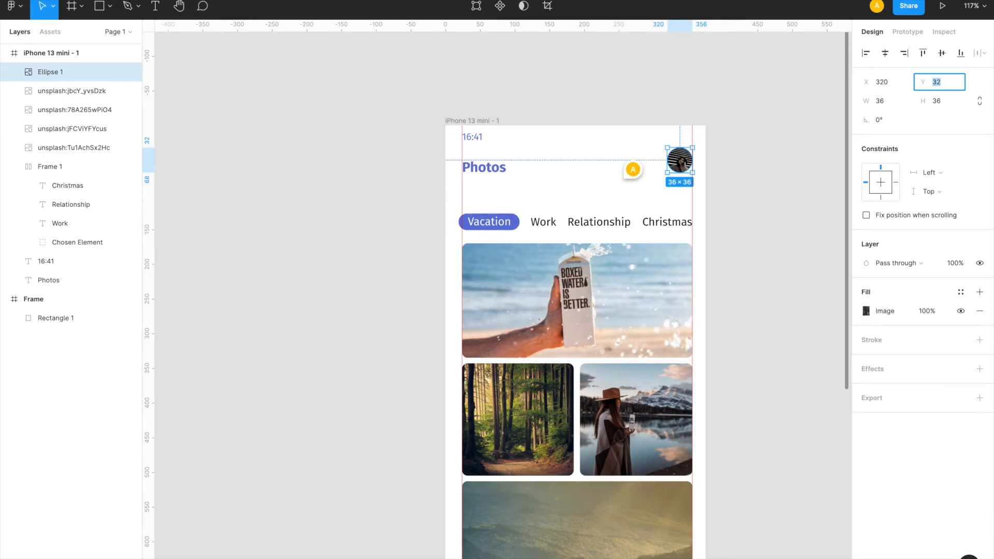
- Shift the profile picture's Y position between 22 and 42 in ten-unit increments, ending at Y 22
key("shift+Up")
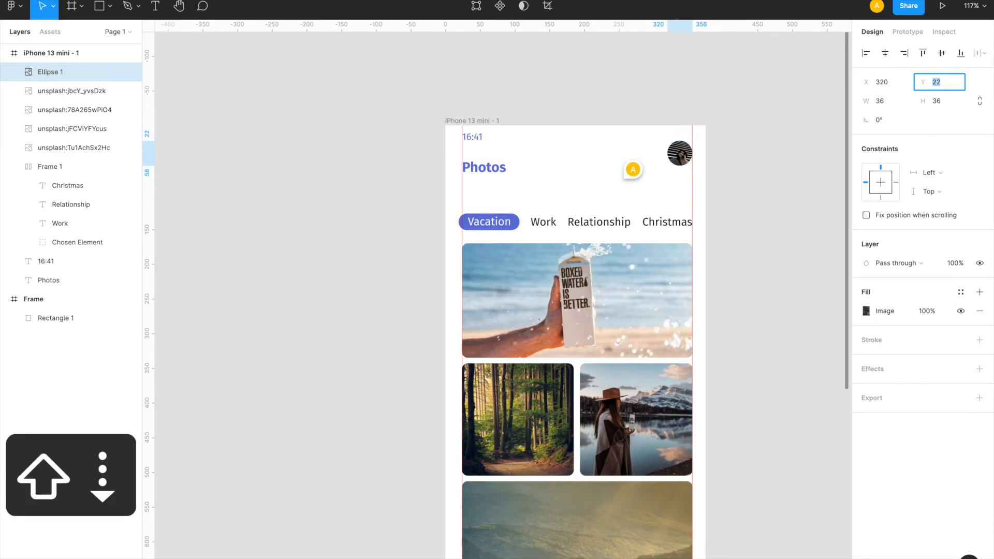
key("shift+Down")
key("shift+Down")
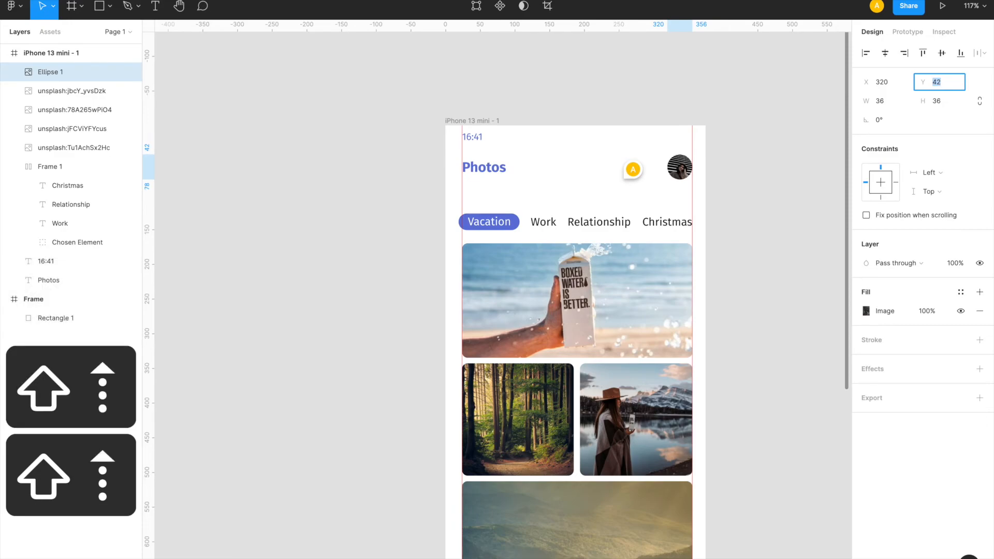
key("shift+Up")
key("shift+Up")
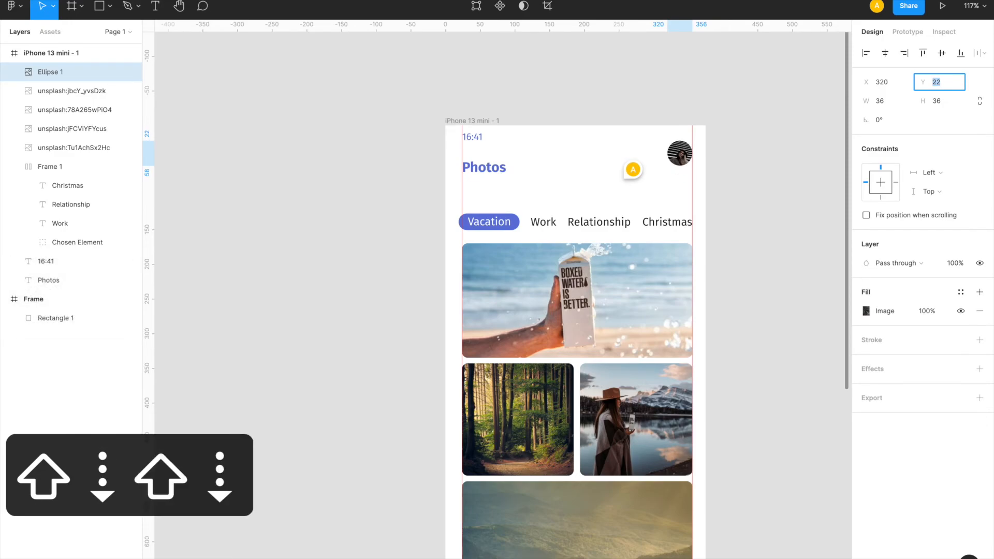
- Shift the profile picture vertically in ten-unit increments, ending at Y 42, level with the Photos title
key("shift+Up")
key("shift+Down")
key("shift+Down")
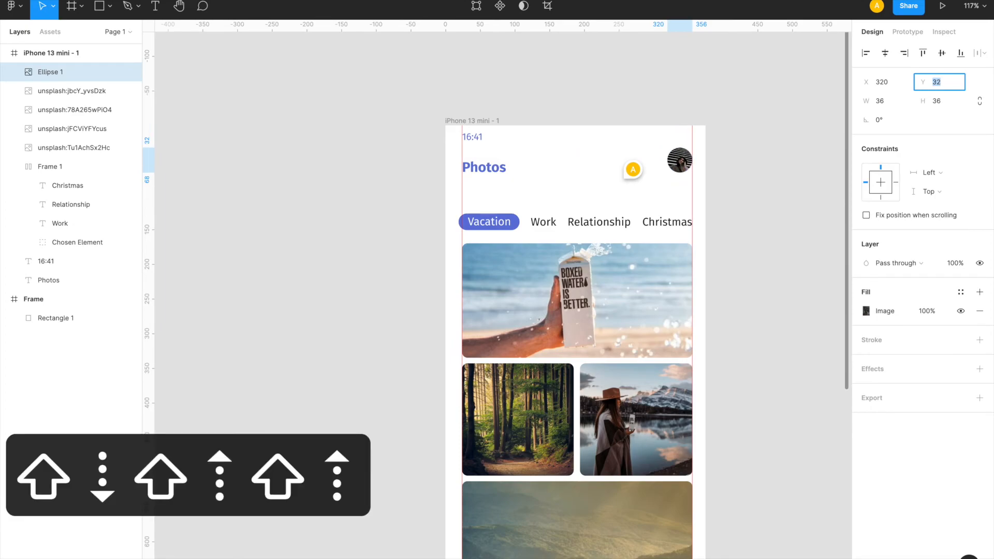
key("shift+Down")
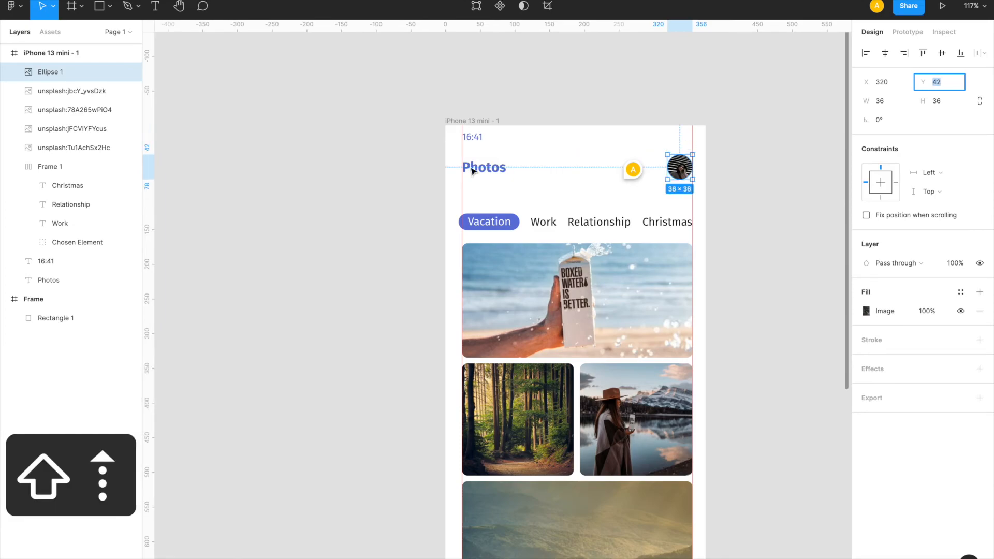
left_click(729, 195)
scroll(732, 196, "down", 1)
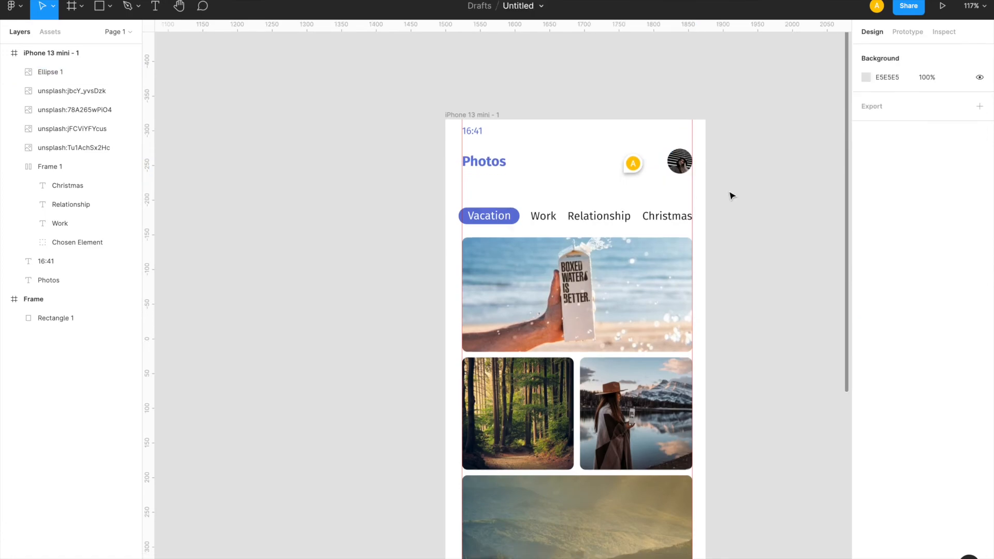
- Copy the 16:41 time label beside the original at Y 8 and nudge the copy's X position up one unit
scroll(732, 195, "down", 4)
scroll(732, 195, "up", 2)
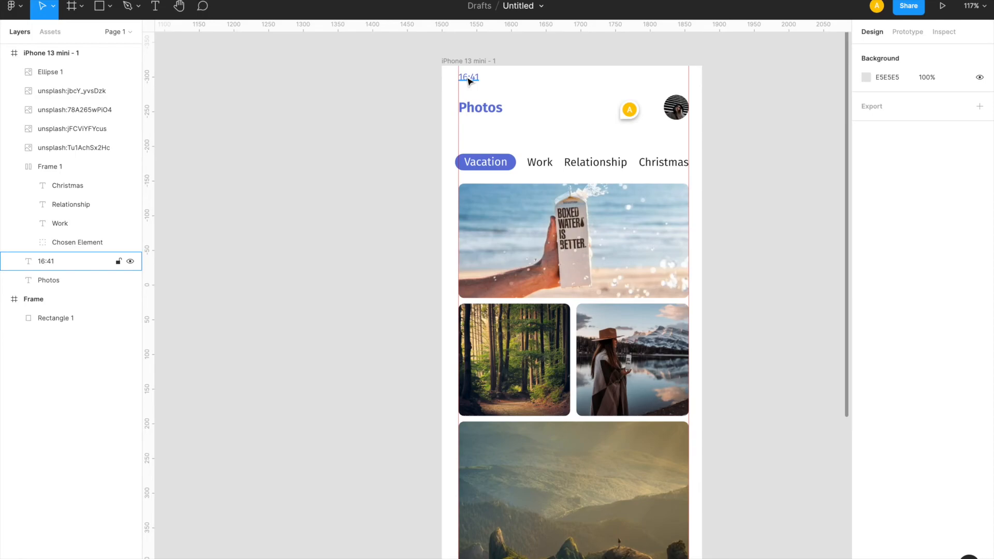
left_click(469, 81)
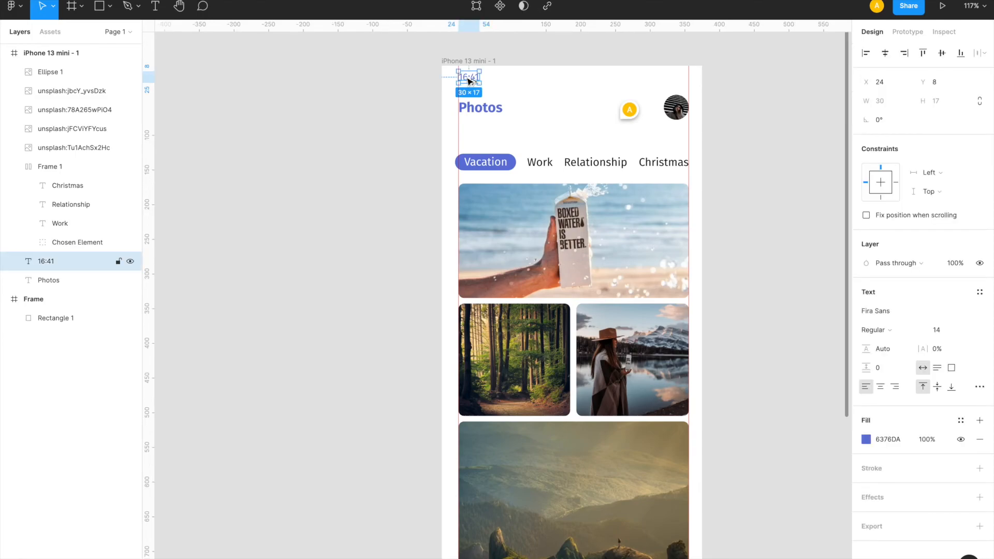
left_click_drag(469, 81, 500, 80, "alt")
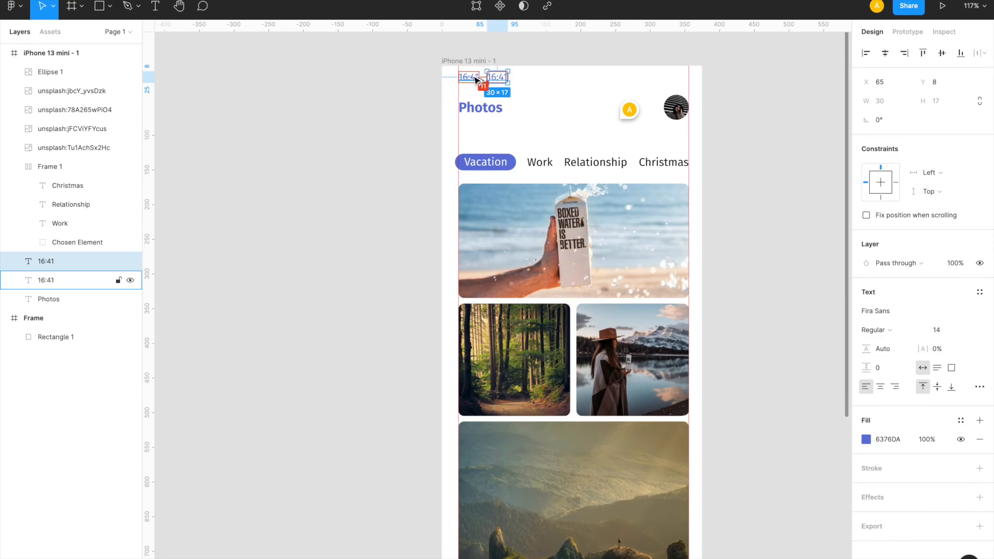
left_click(900, 85)
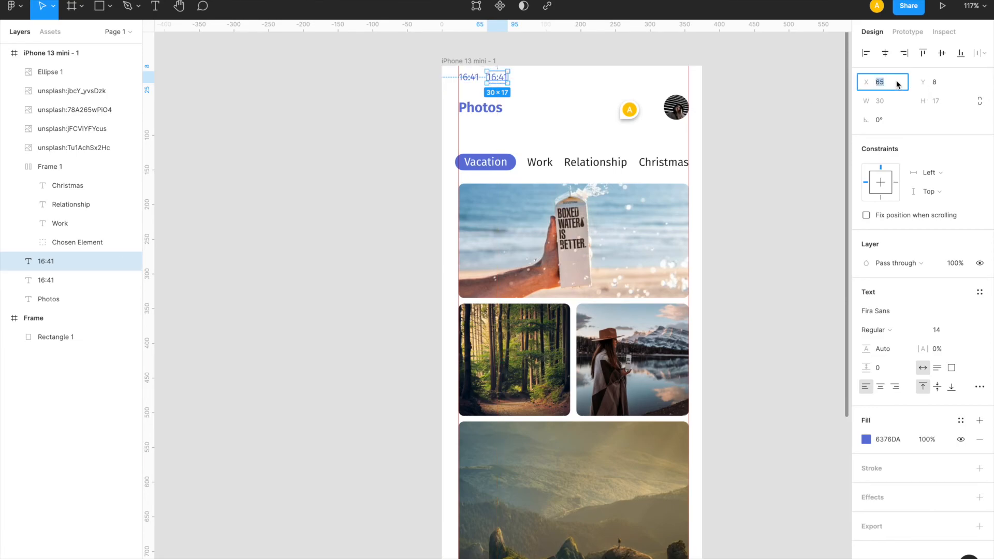
key("Up")
- Repeat the time label duplication at the same spacing to form a row of five labels, the last at X 192
key("super+d")
key("super+d")
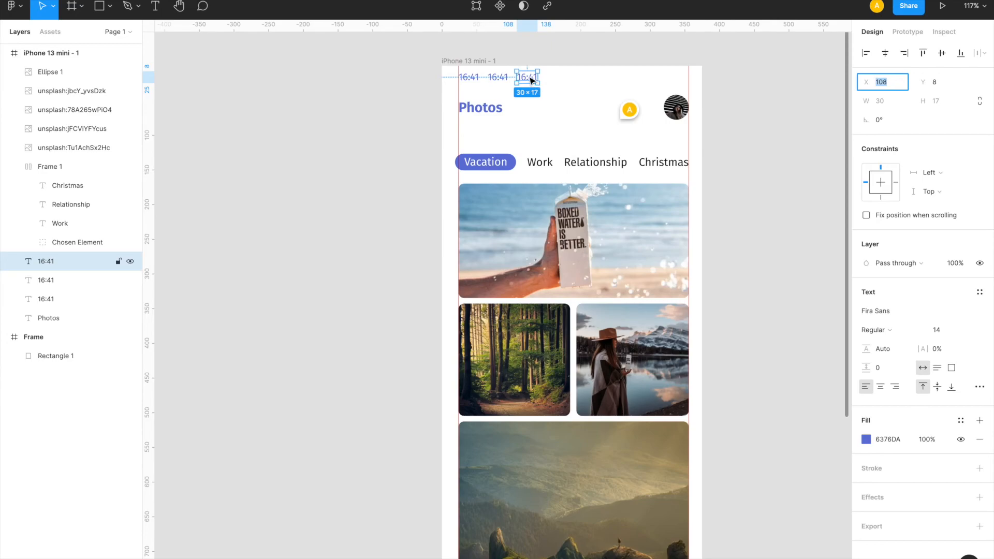
key("super+d")
key("super+d")
- Undo all the time label duplicates, leaving only the original at X 24
key("super+z")
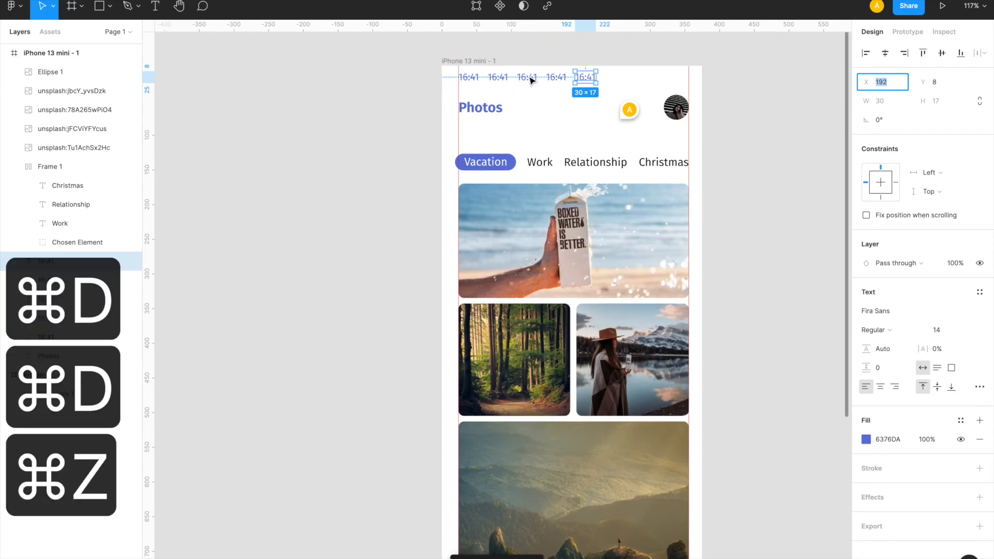
key("super+z")
key("super+z")
key("super+z")
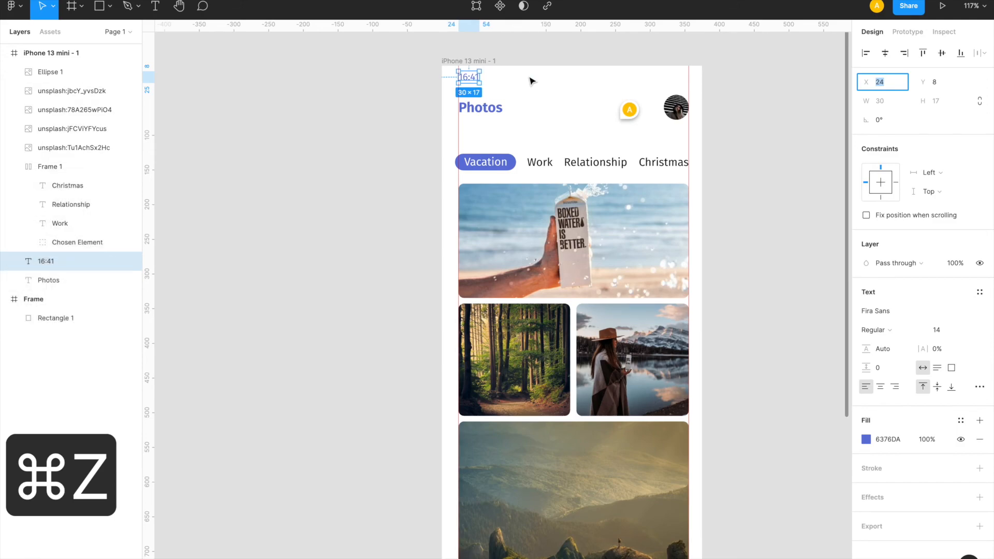
- Change the category row's auto layout spacing mode from Packed to Space between, then deselect the row
scroll(562, 156, "down", 1)
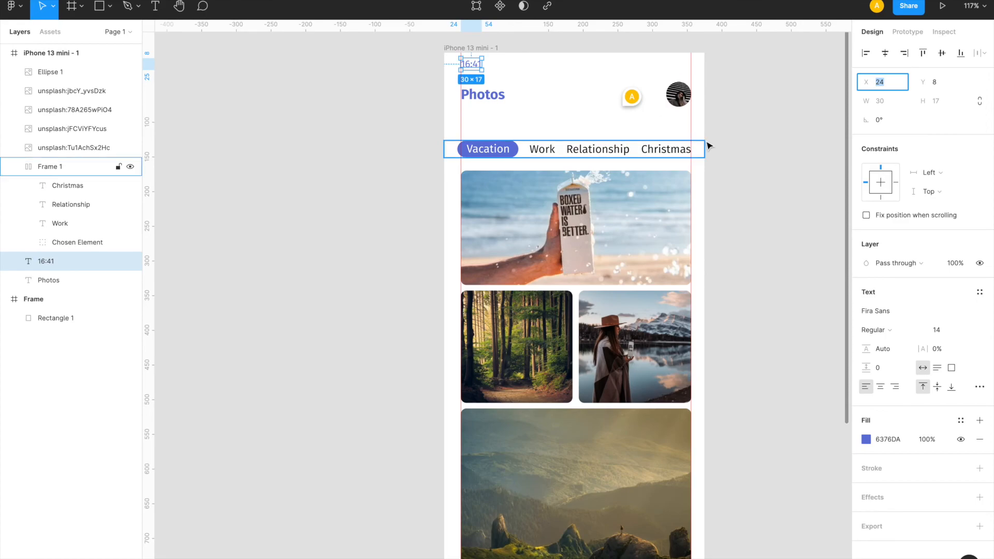
left_click(558, 154)
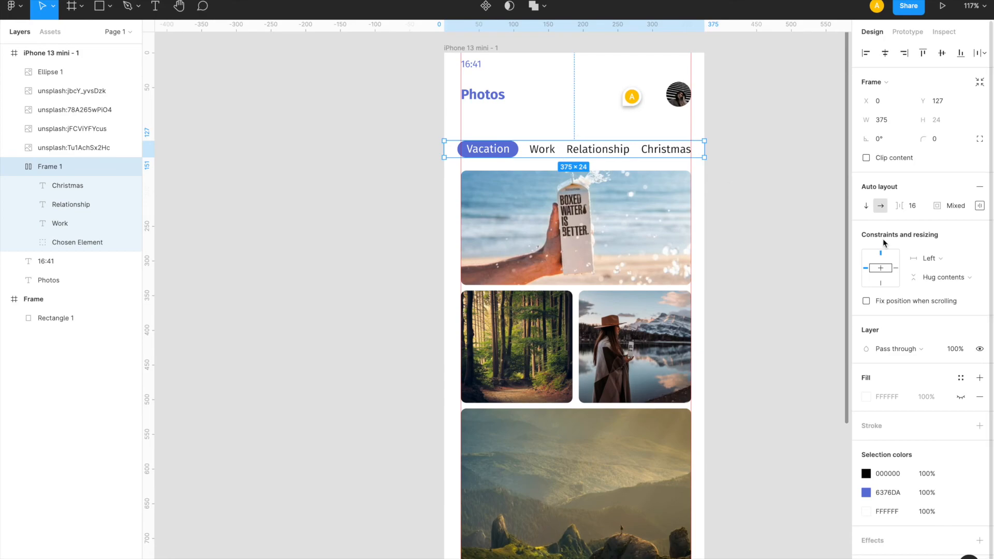
left_click(979, 206)
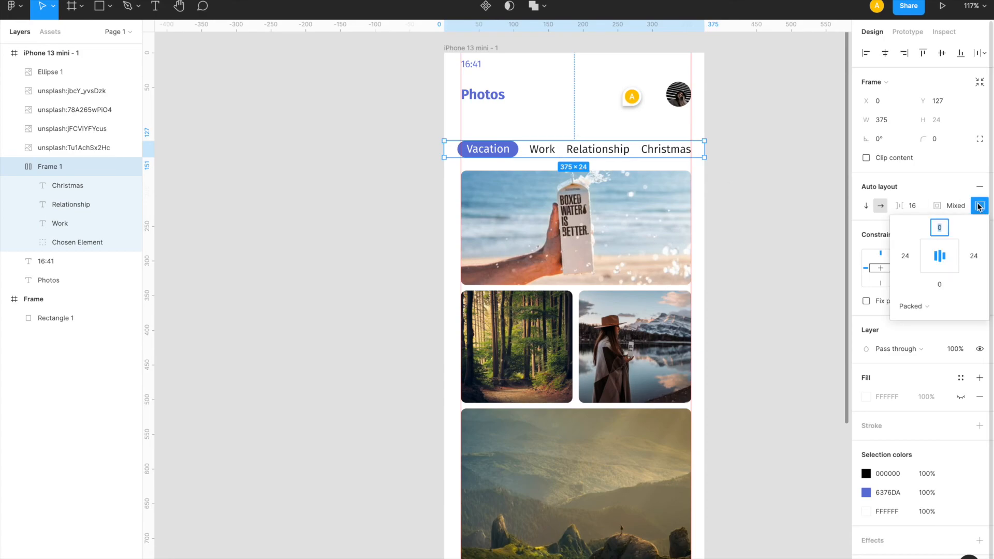
left_click(923, 305)
left_click(923, 321)
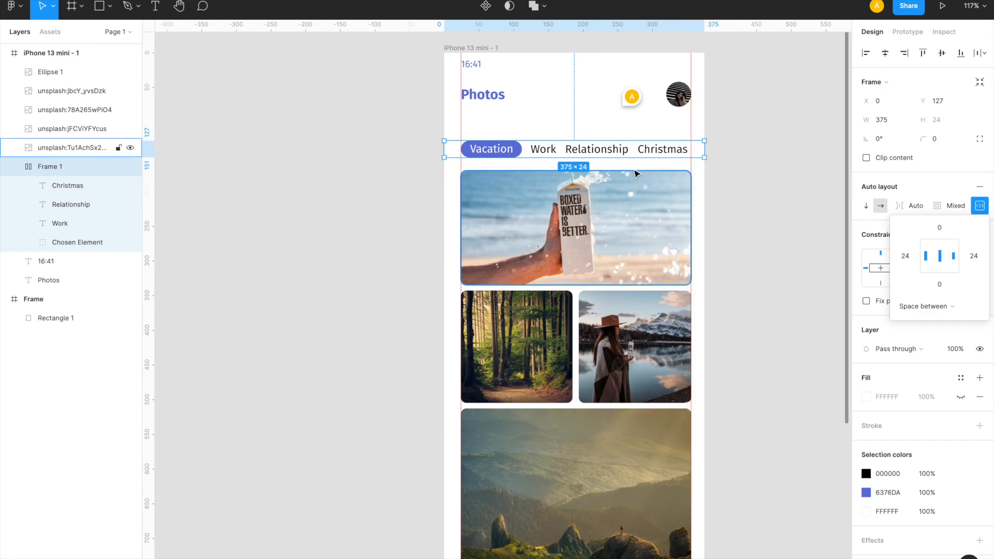
scroll(683, 186, "down", 2)
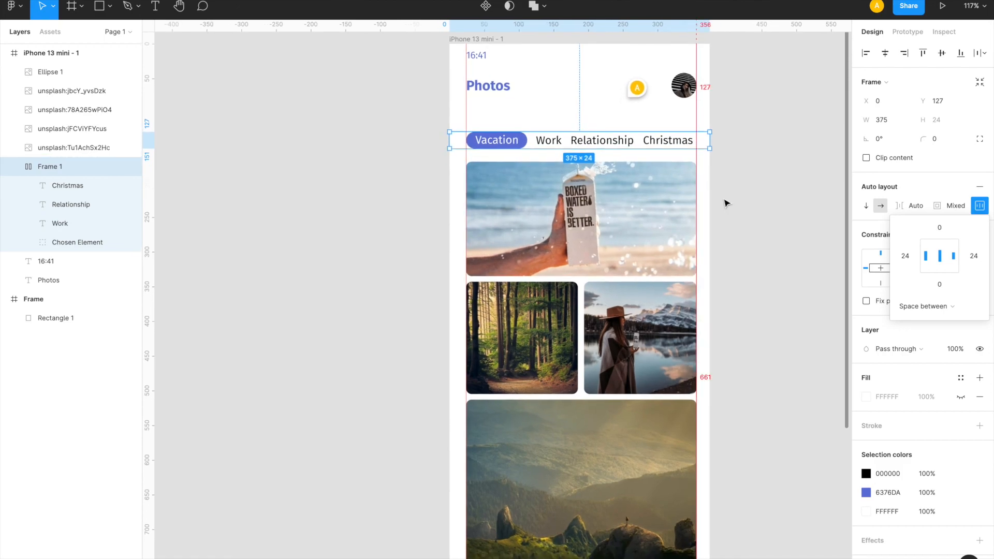
scroll(725, 219, "down", 3)
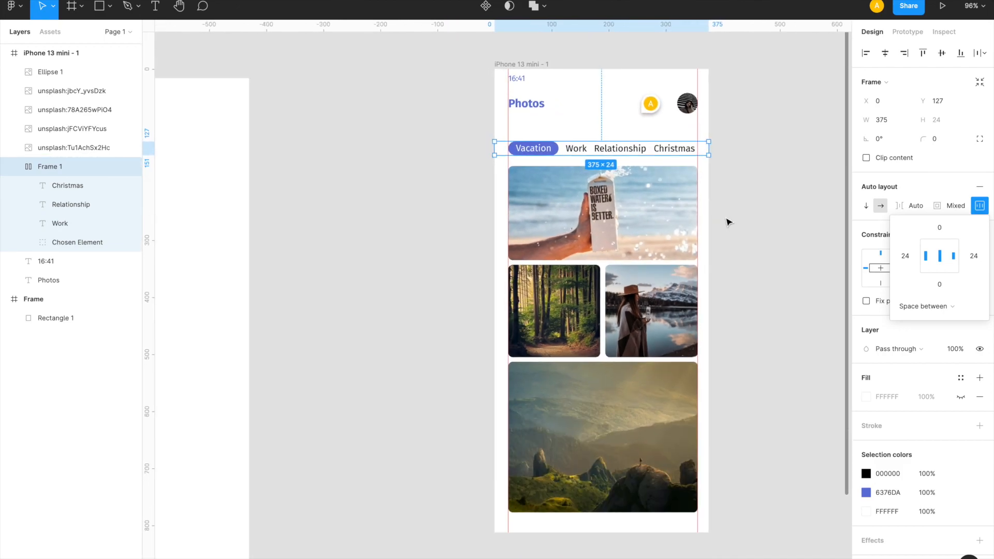
left_click(729, 222)
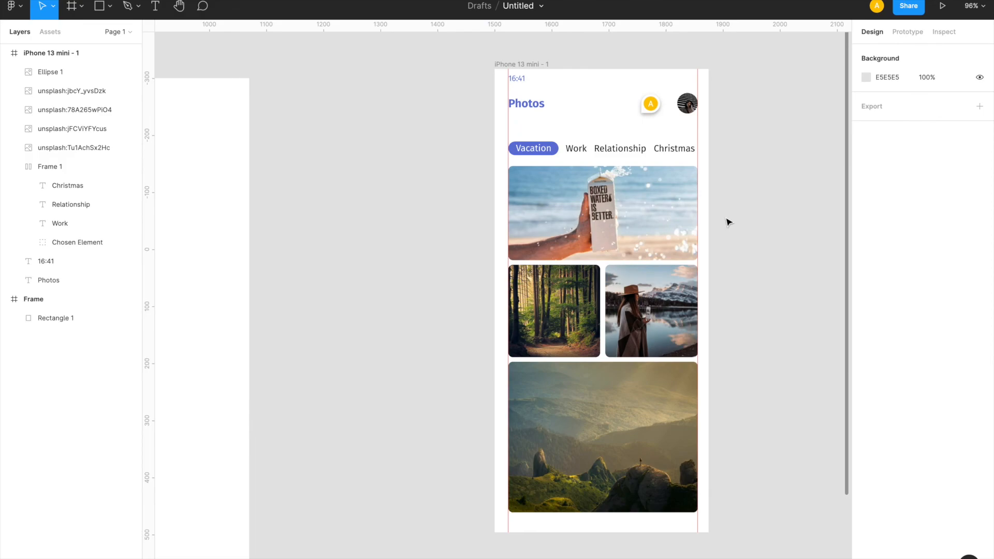